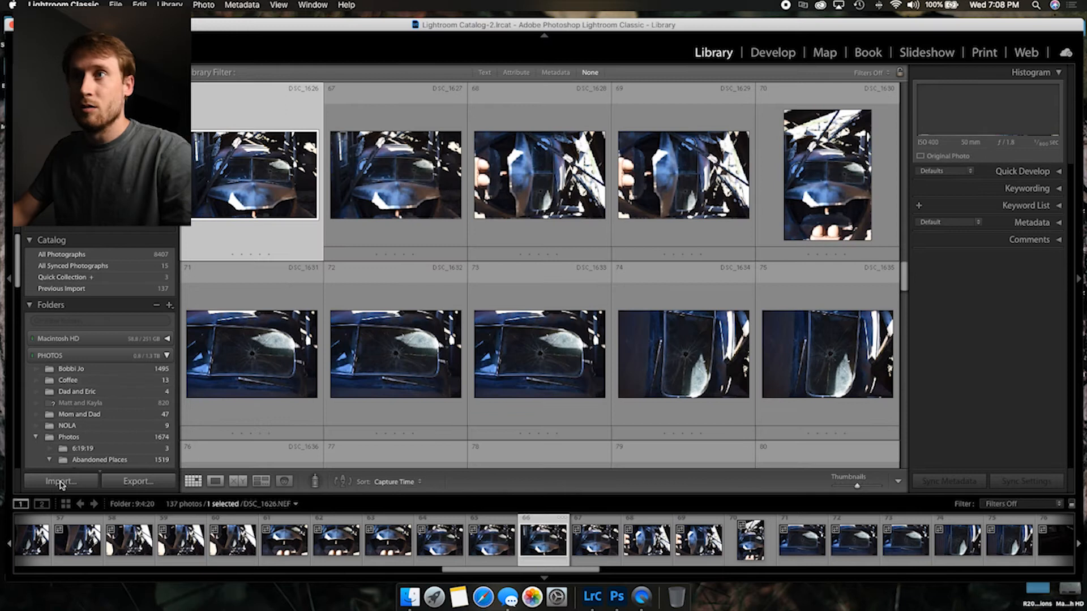
Import all the photos from the 9/9/20 folder into the catalog.
click(59, 485)
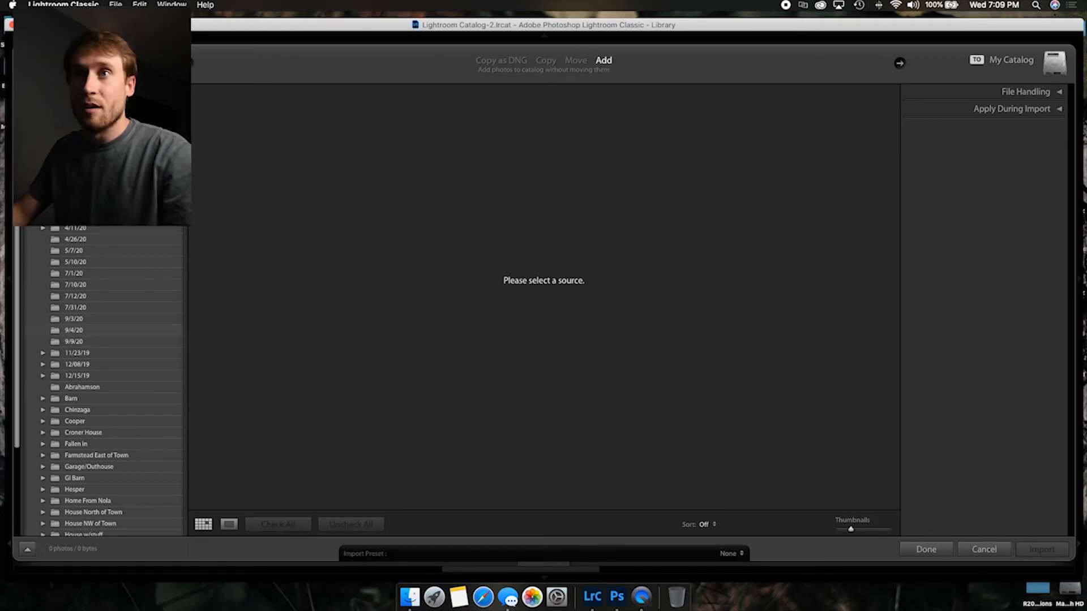
click(80, 342)
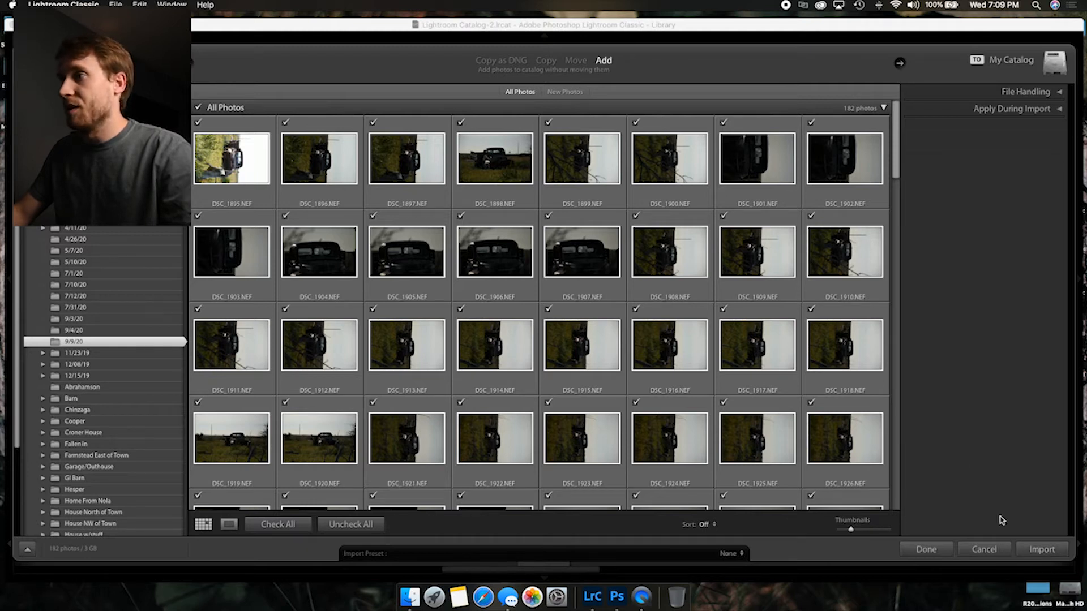
click(1041, 549)
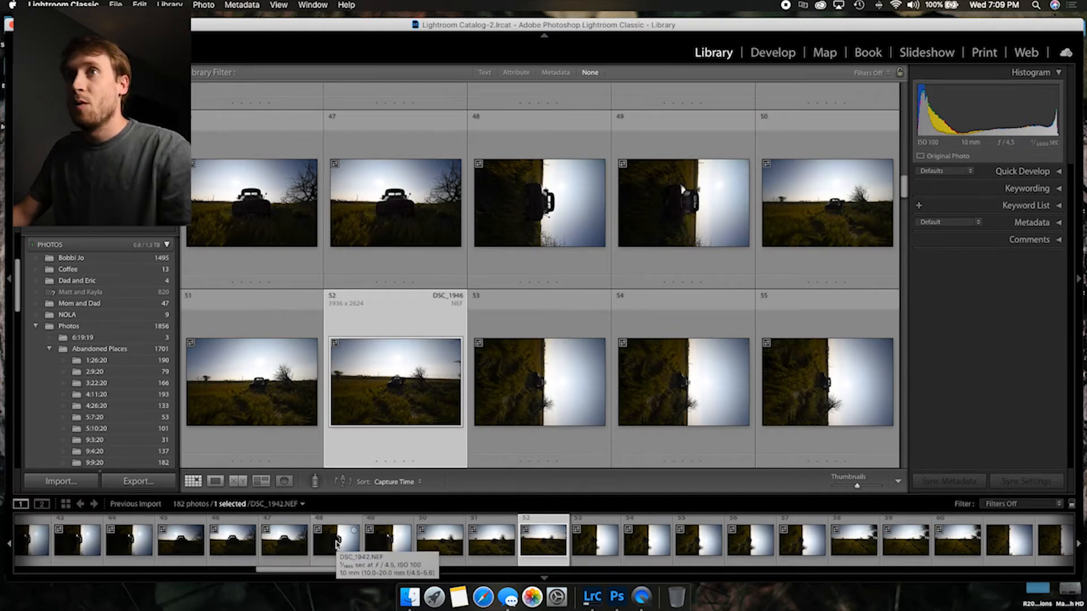
Go back to the start of the imported photos and open the first one, DSC_1895, for developing.
drag(328, 570, 88, 569)
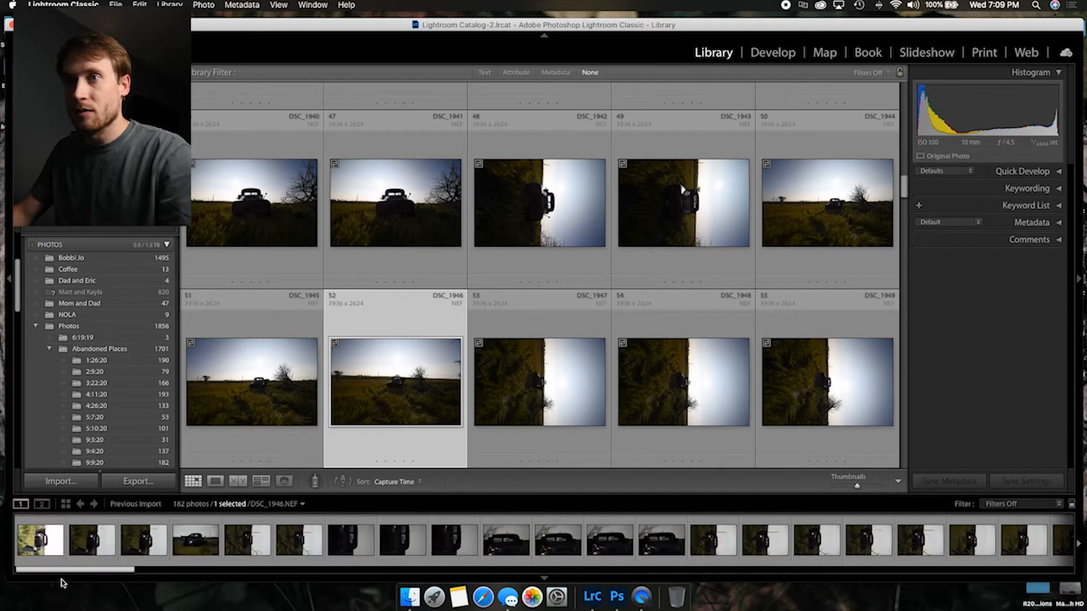
click(39, 541)
key(d)
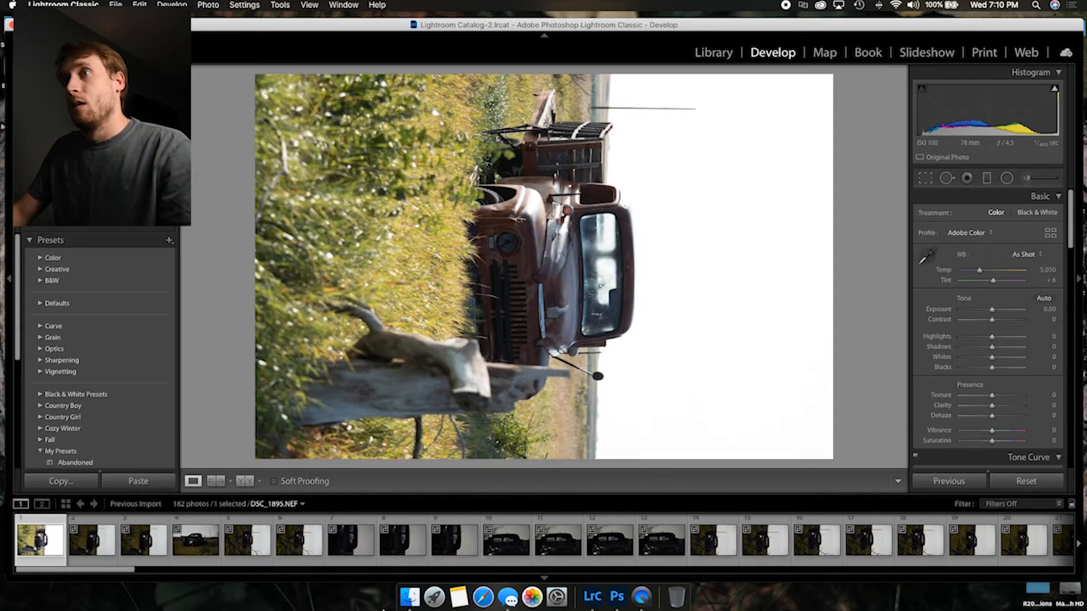
Browse the imported truck photos, select DSC_1918 for editing, and bring the My Presets group into view.
click(92, 550)
click(145, 552)
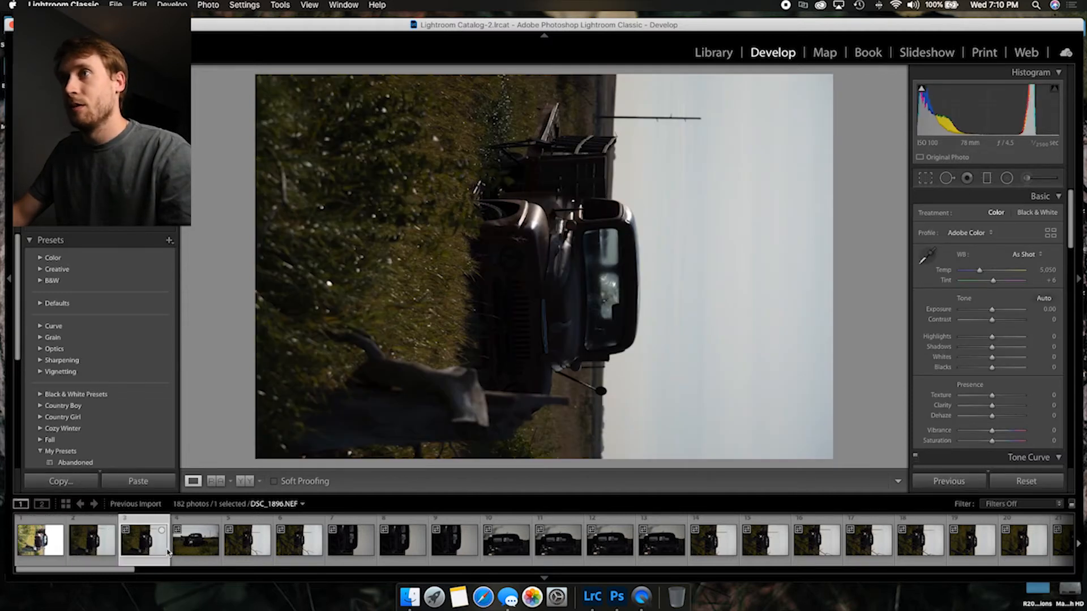
click(208, 545)
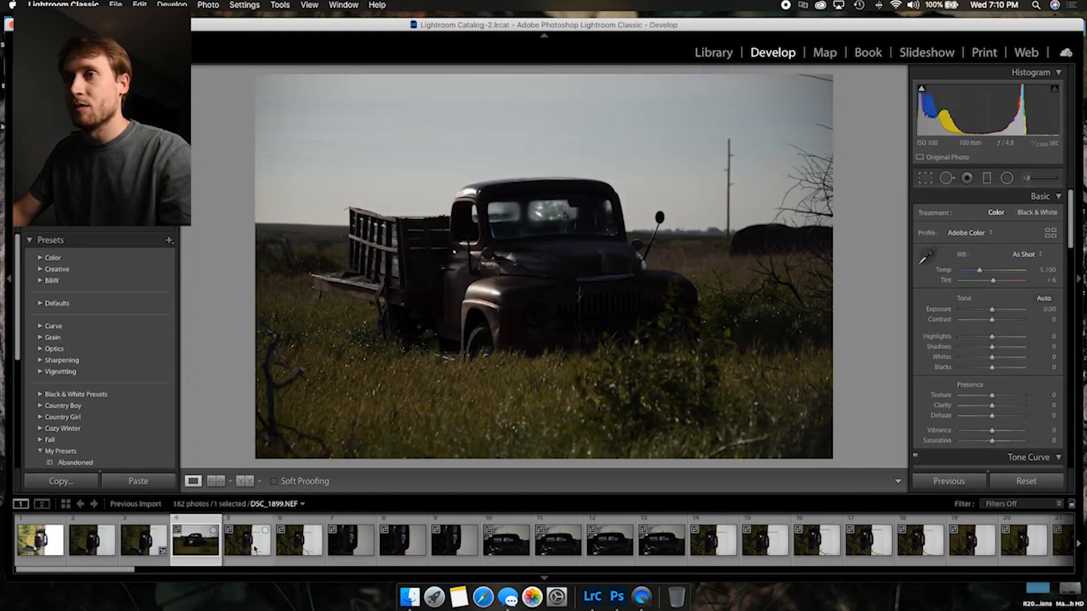
click(303, 552)
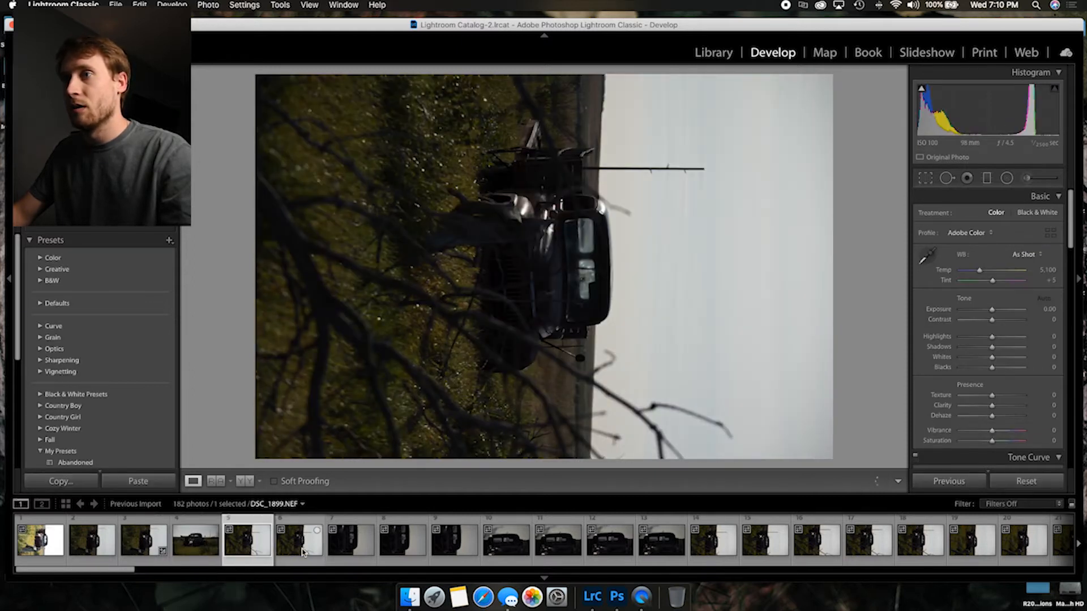
drag(112, 571, 164, 583)
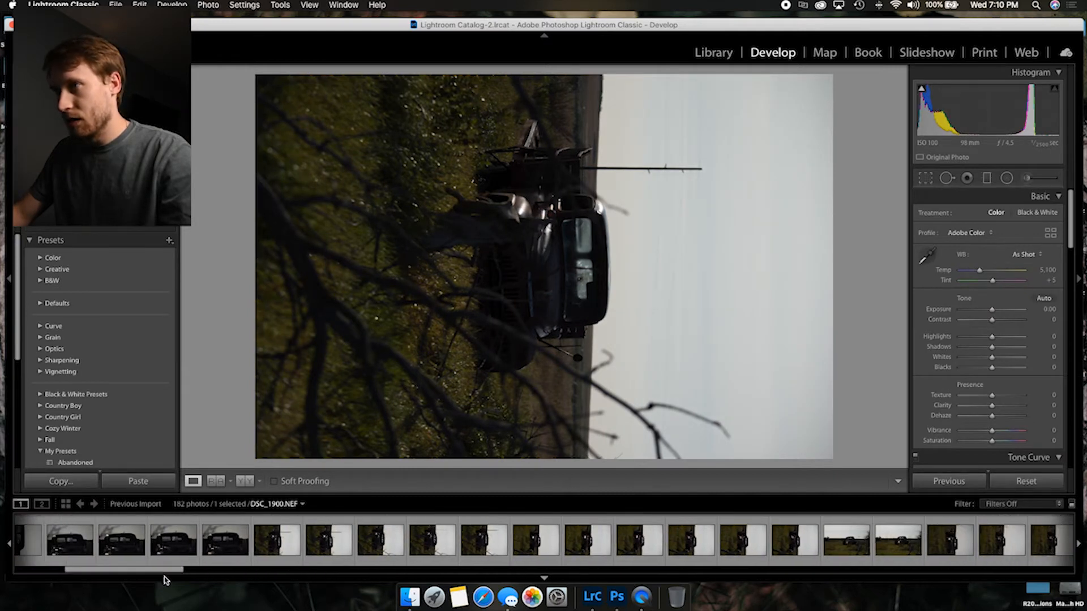
click(788, 543)
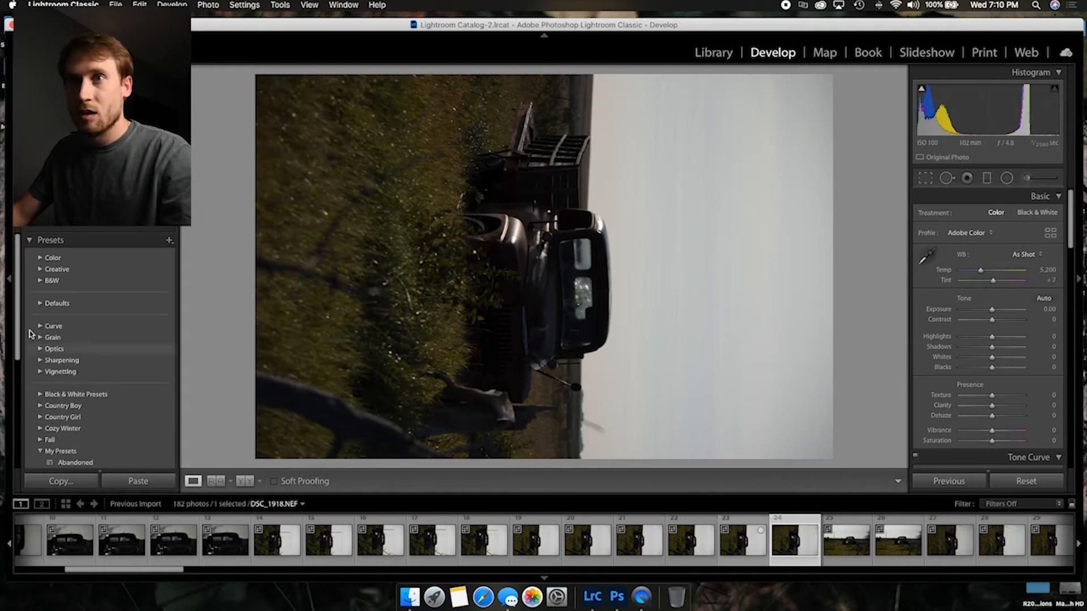
scroll(16, 378, down, 5)
drag(15, 379, 15, 386)
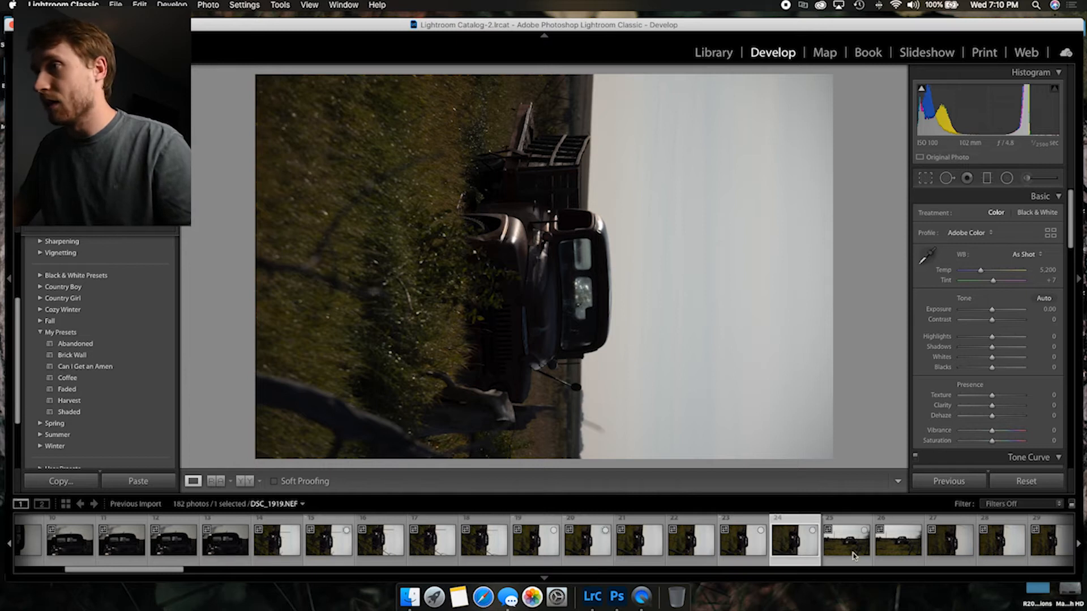
Rotate DSC_1918 counterclockwise and set its crop aspect ratio to 4 x 5 / 8 x 10.
right_click(806, 550)
click(846, 479)
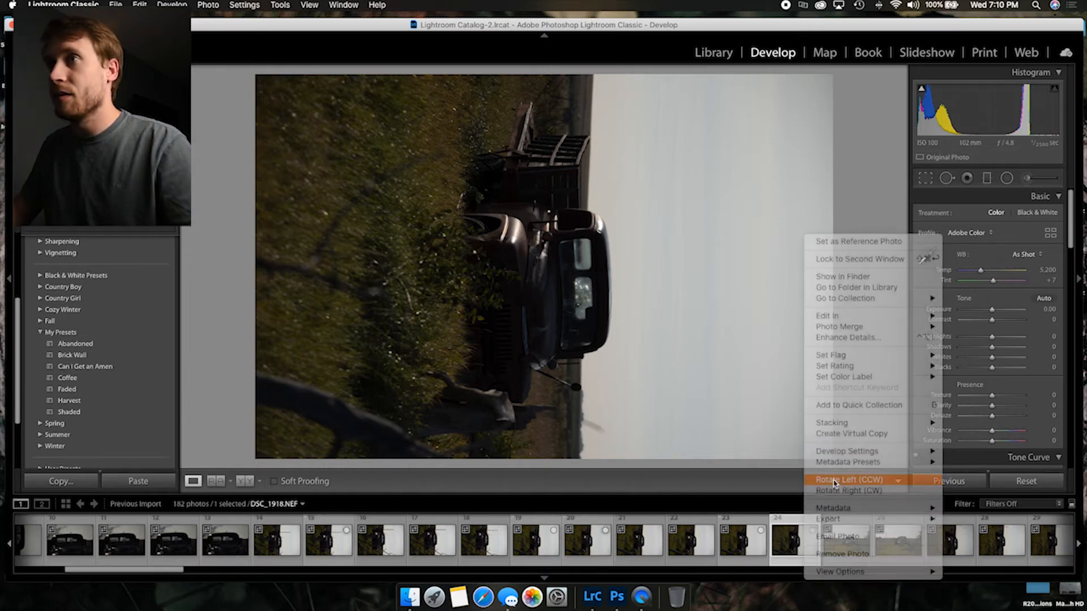
click(927, 177)
click(1022, 217)
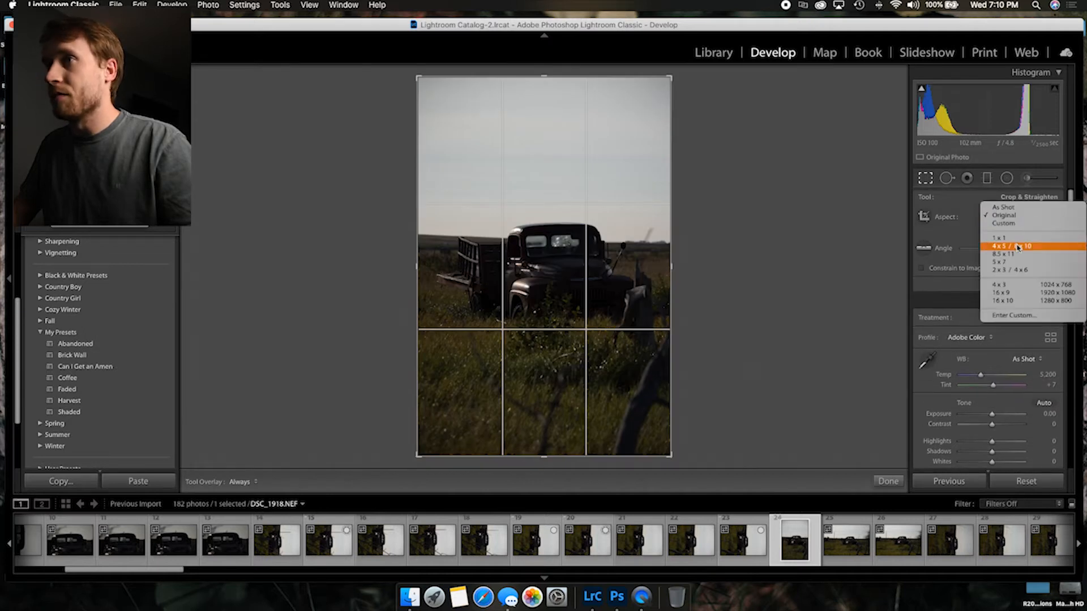
click(1013, 247)
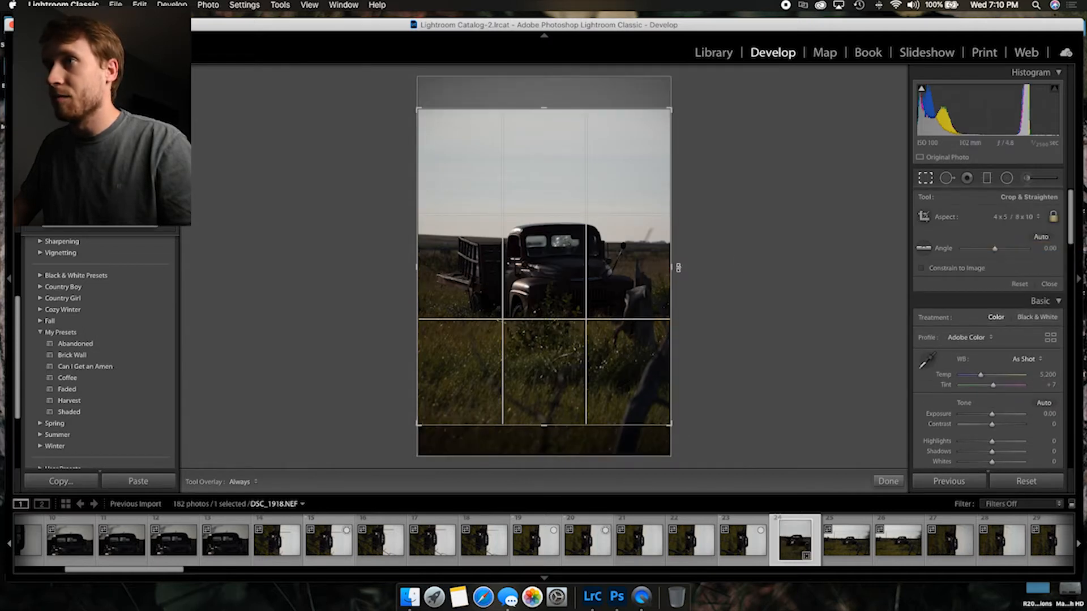
Straighten the photo to an angle of −0.50, tighten the crop slightly, and reposition the truck within it.
drag(680, 266, 679, 268)
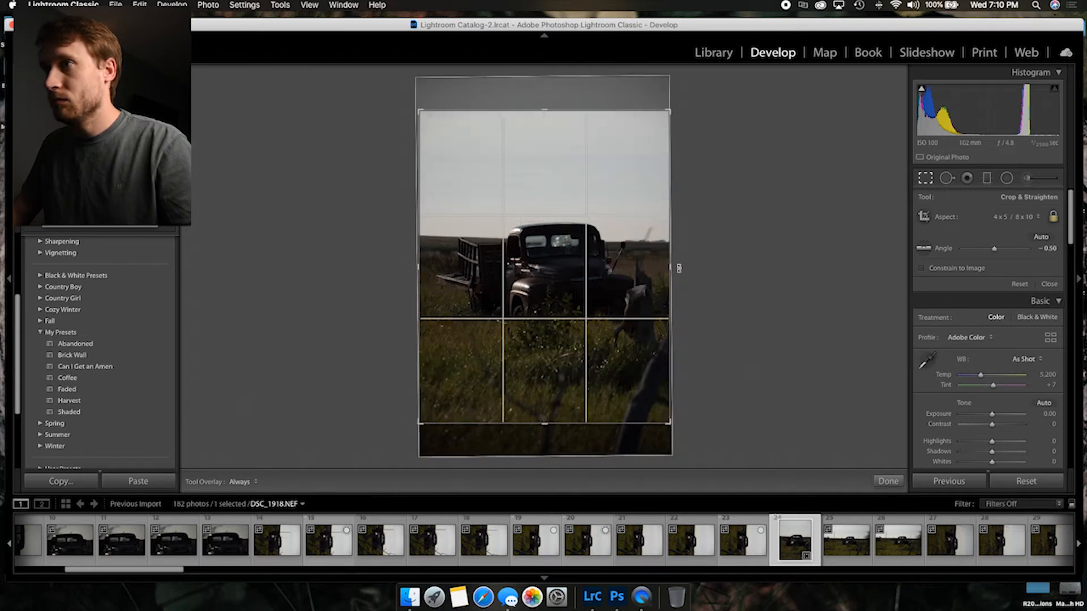
drag(671, 424, 667, 418)
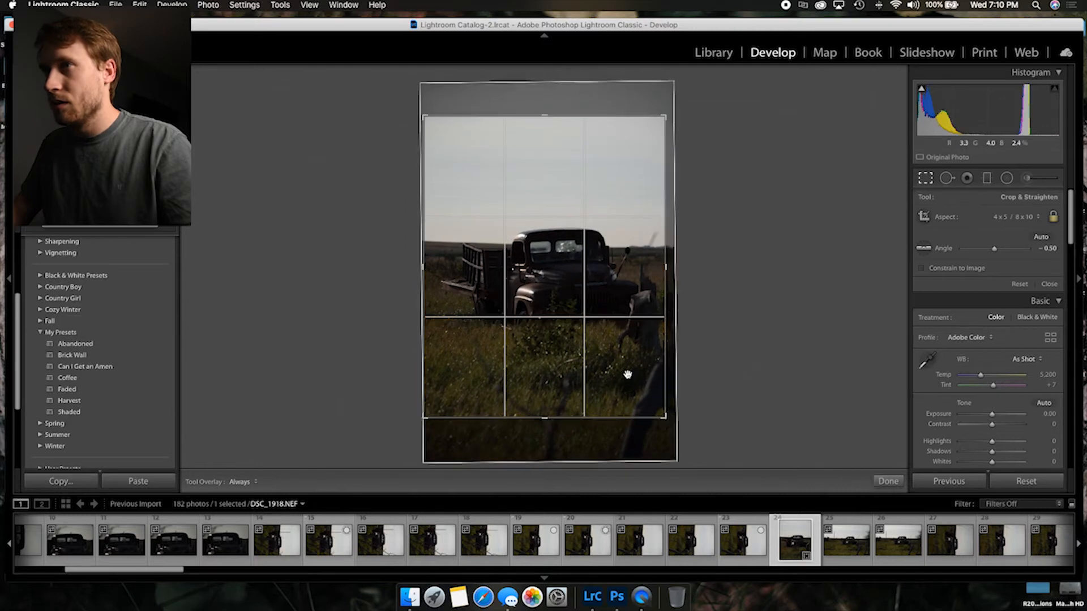
mouse_move(627, 375)
mouse_down()
mouse_move(617, 403)
mouse_move(620, 382)
mouse_up()
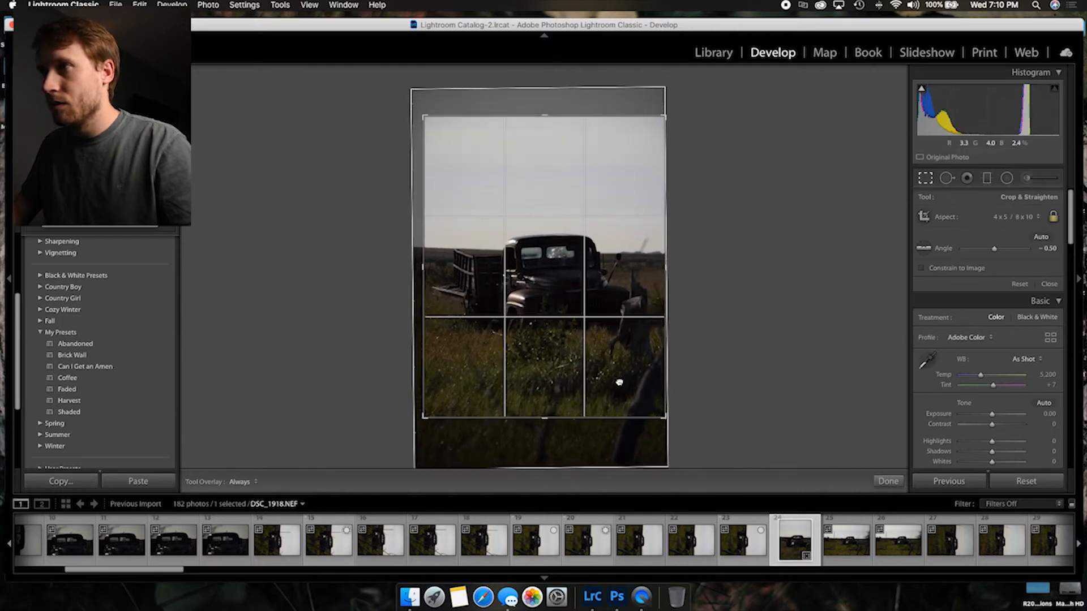
click(887, 481)
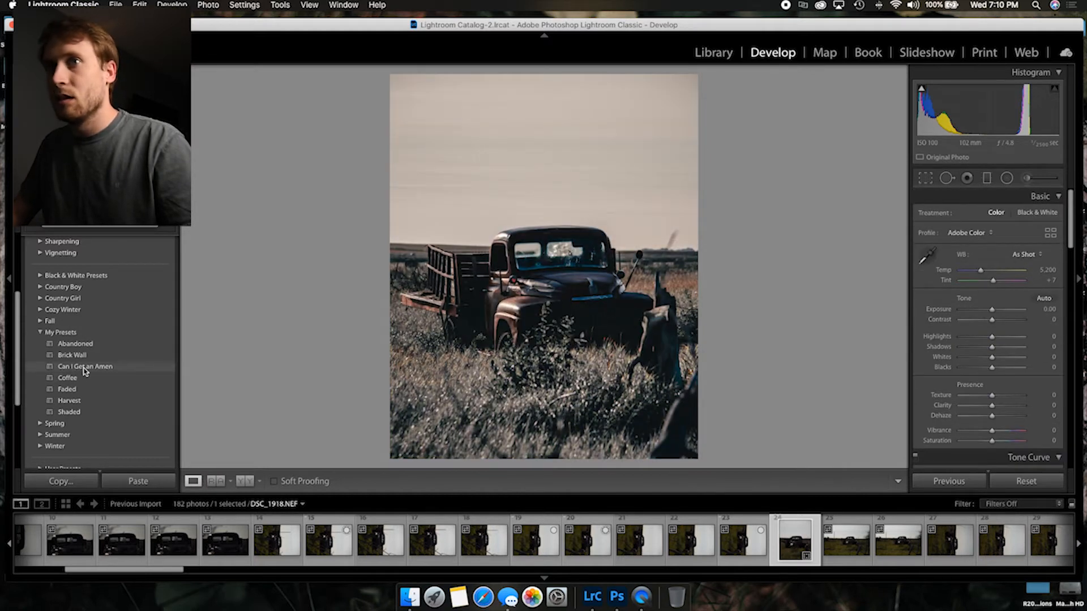
Apply the Can I Get an Amen preset and set the white balance to Temp 5,905 and Tint +12.
click(84, 368)
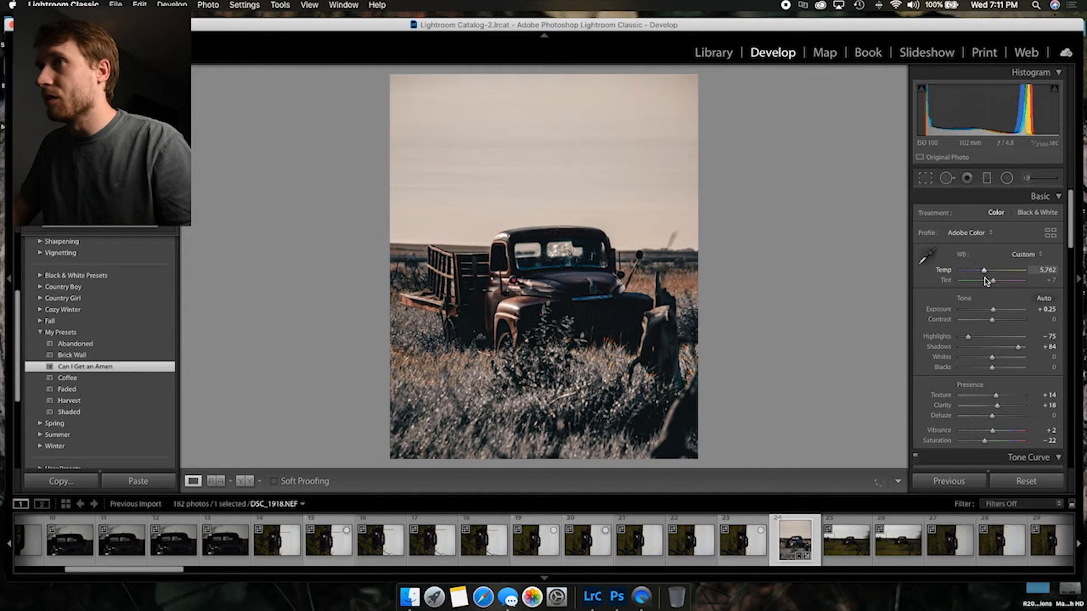
drag(986, 280, 987, 280)
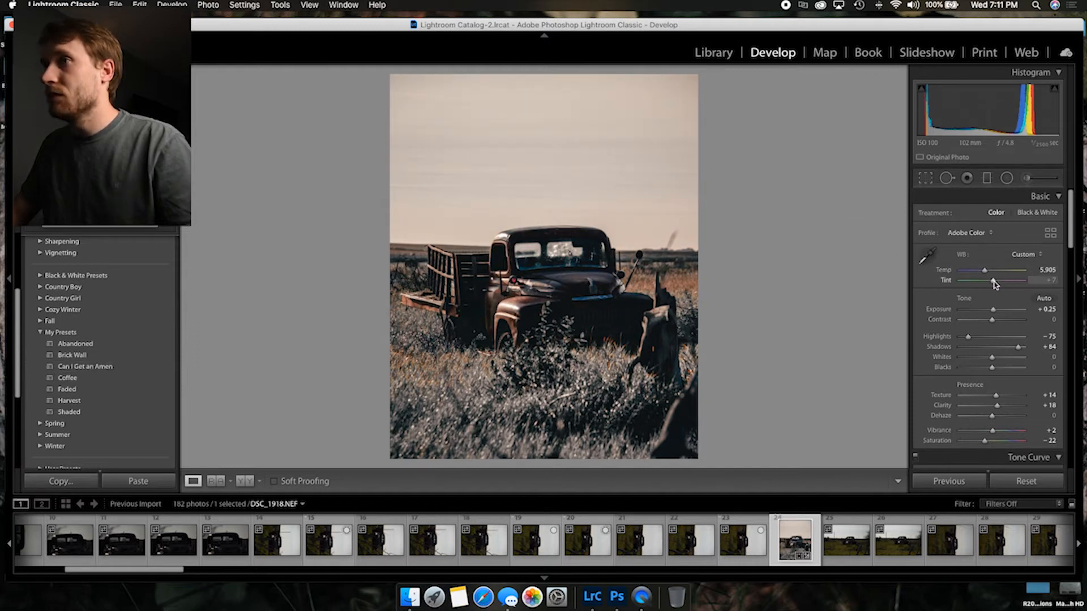
drag(995, 285, 995, 286)
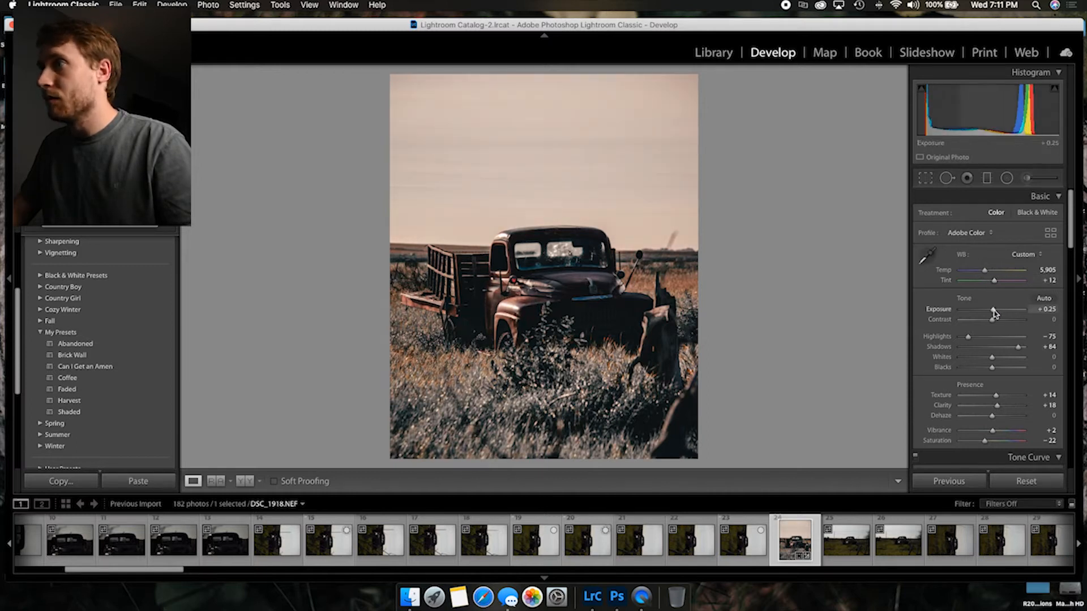
Set Shadows to +100 and Highlights to −56, and reduce the yellow saturation to −88.
drag(1018, 346, 1025, 347)
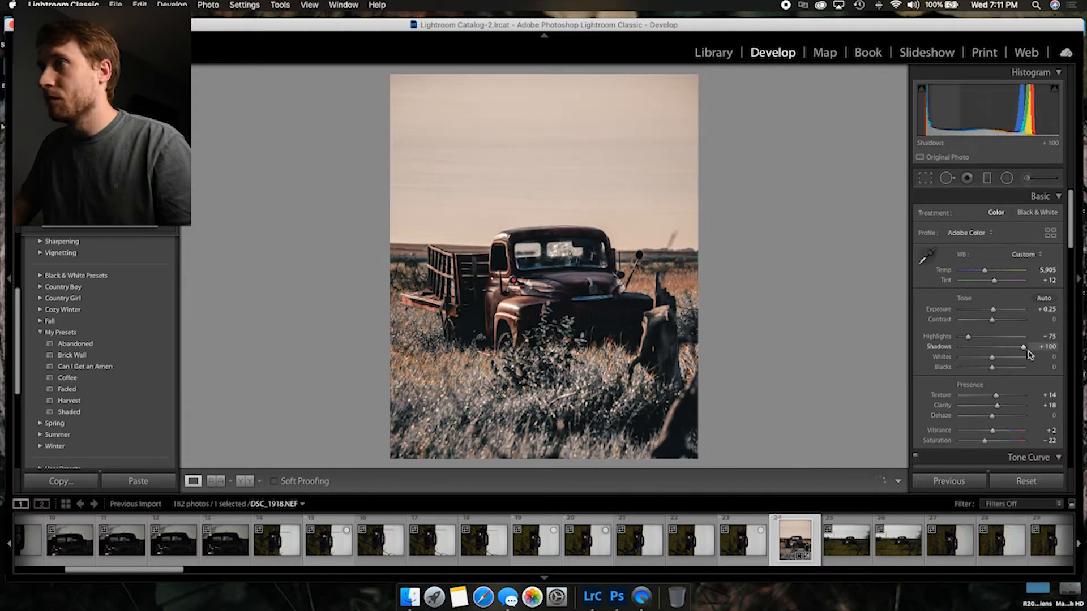
mouse_move(961, 336)
mouse_down()
mouse_move(985, 341)
mouse_move(958, 342)
mouse_up()
drag(1071, 228, 1072, 315)
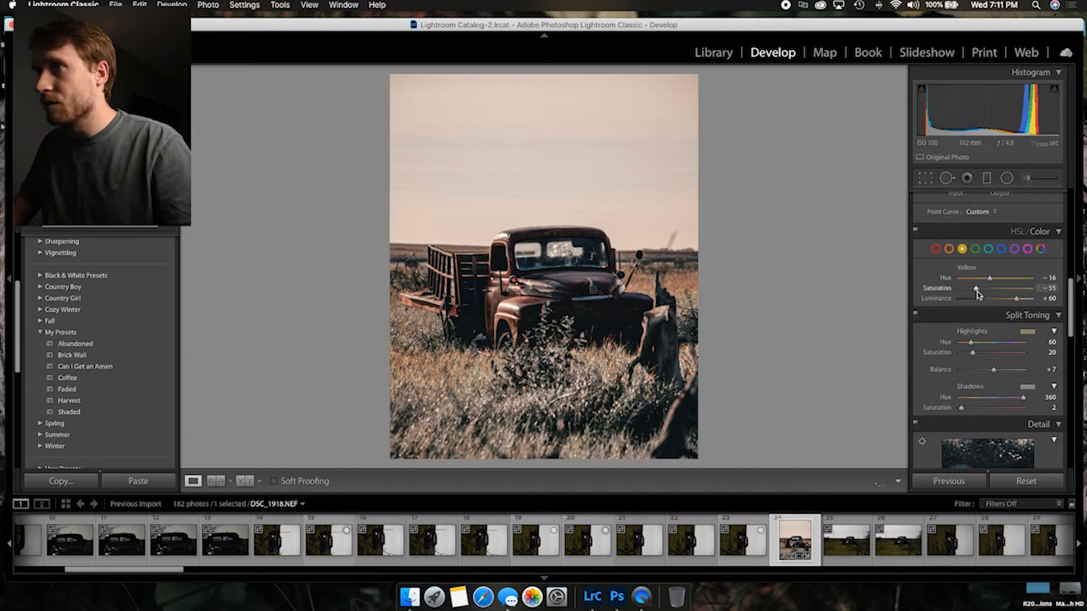
mouse_move(977, 291)
mouse_down()
mouse_move(988, 294)
mouse_move(961, 291)
mouse_up()
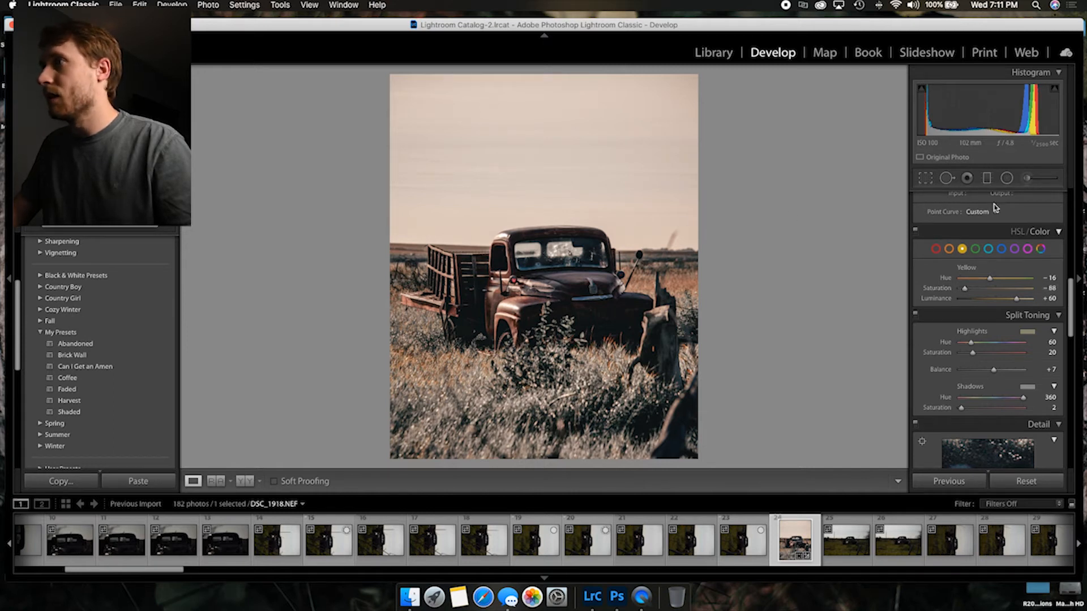
Paint over the truck with the adjustment brush, setting its Exposure to 0.72 and Shadows to 8.
drag(1071, 295, 1071, 207)
click(1027, 179)
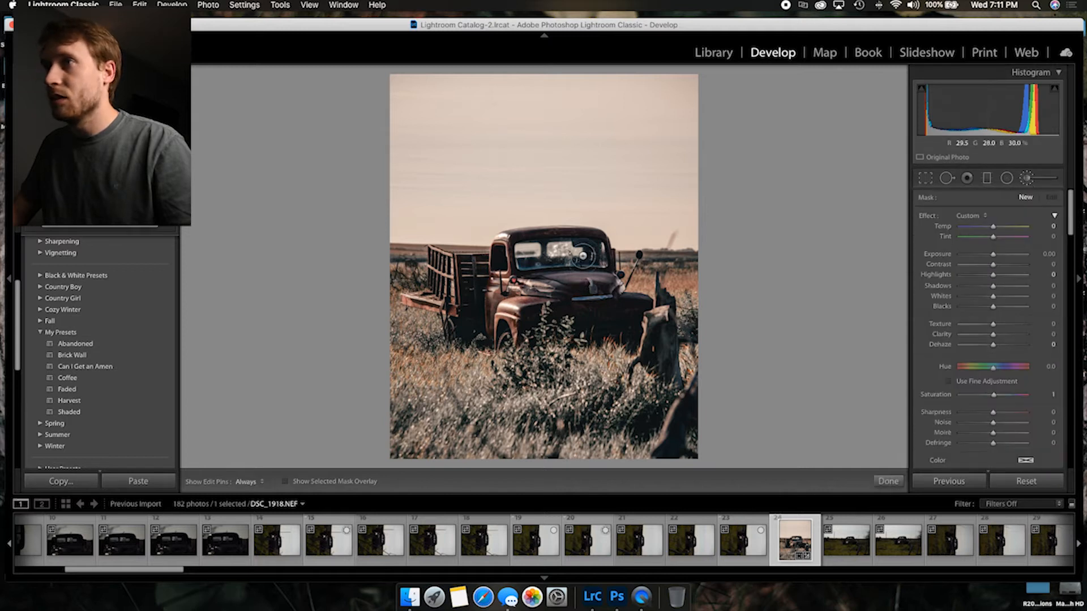
key(h)
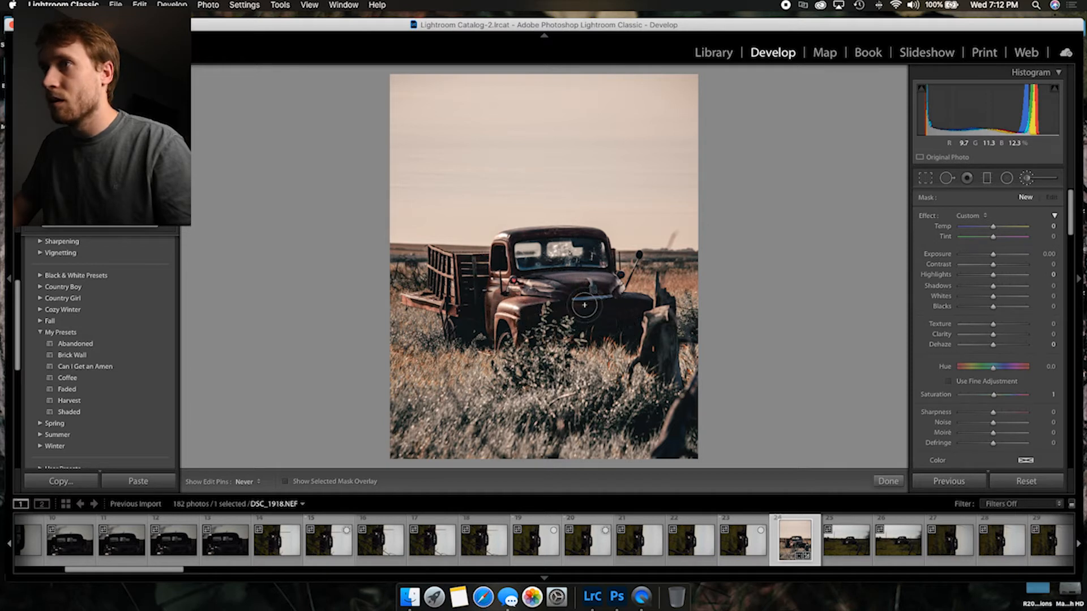
key(h)
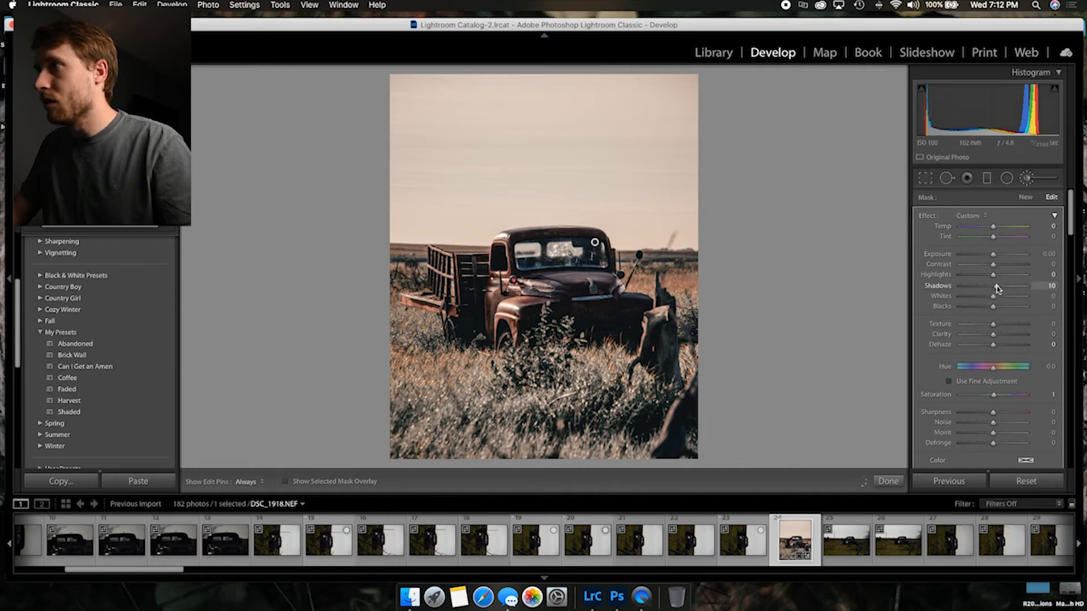
drag(994, 261, 999, 263)
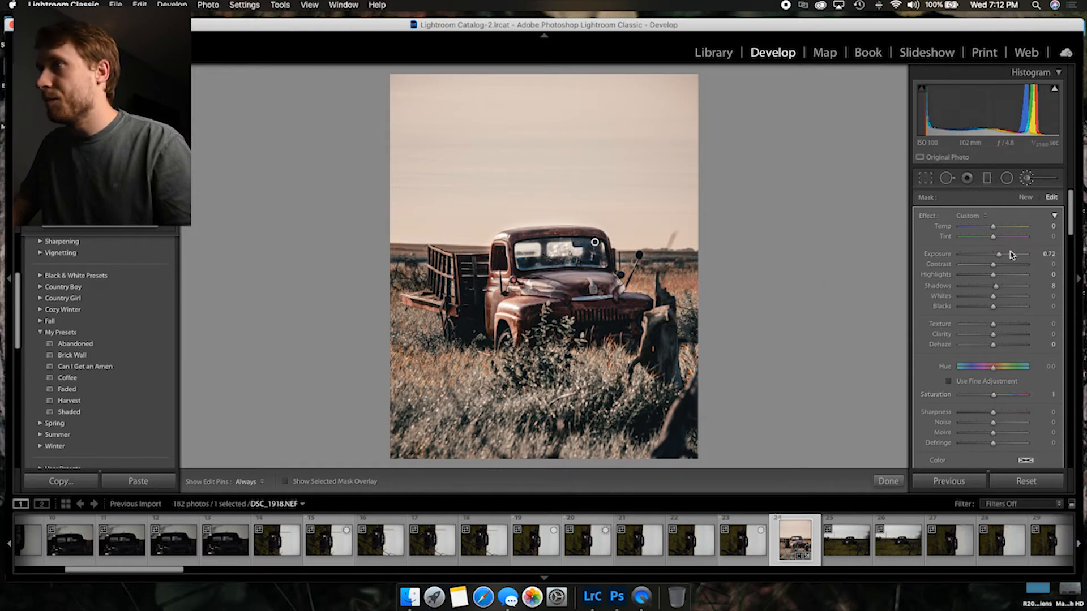
click(889, 481)
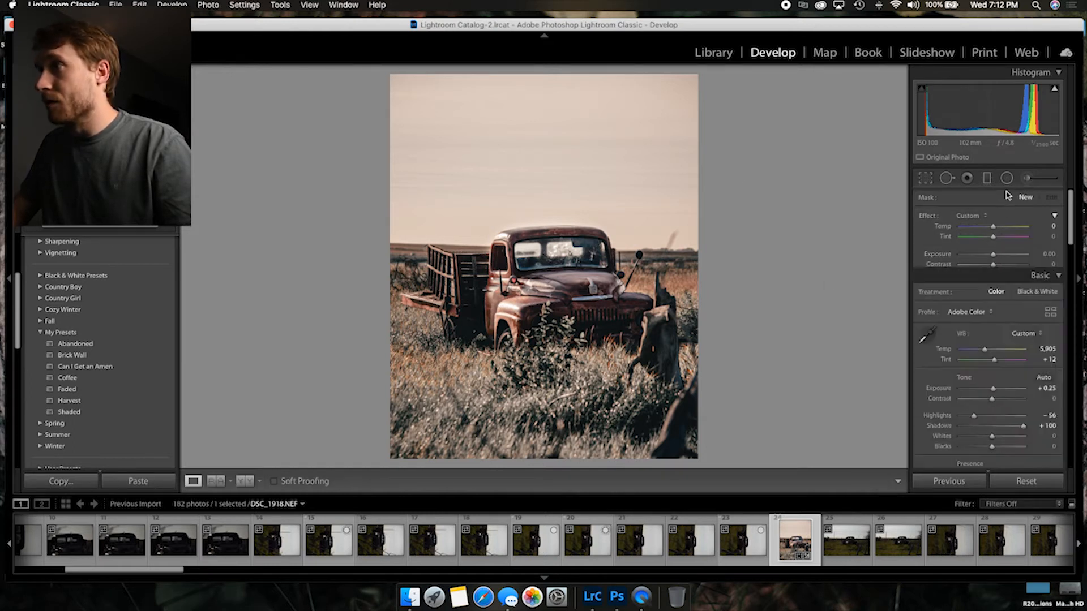
Draw a radial filter around the truck's cab and front end, and set its Exposure to 0.27.
click(1007, 177)
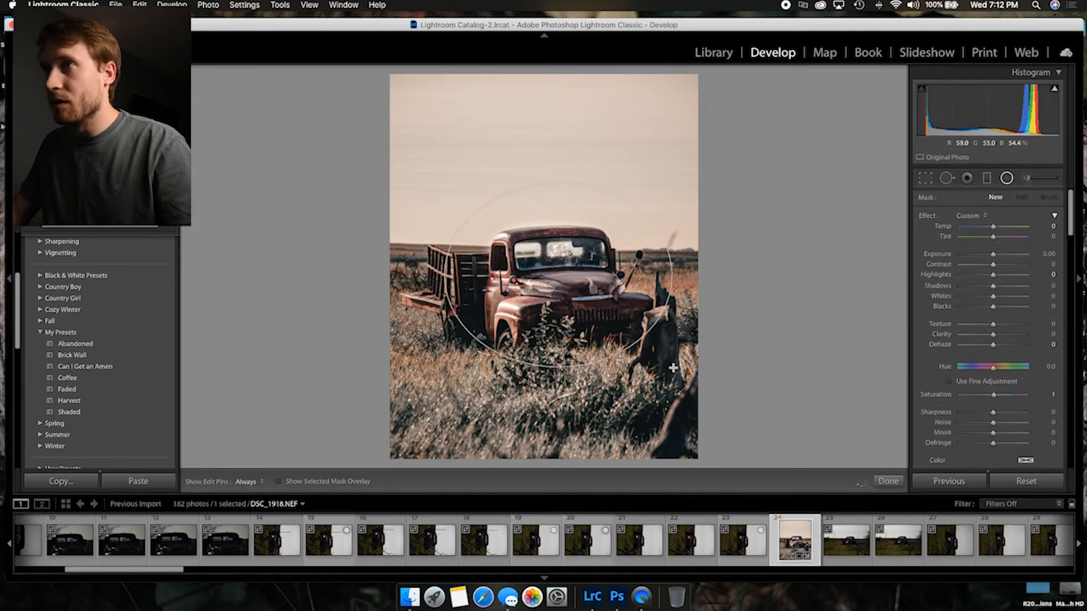
drag(673, 368, 677, 376)
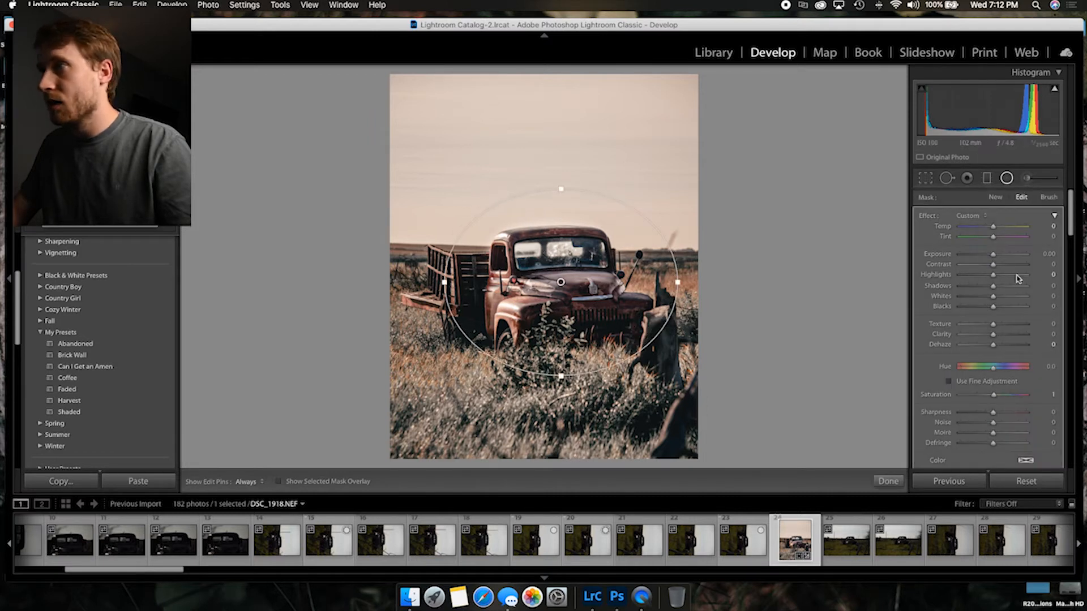
drag(997, 259, 998, 258)
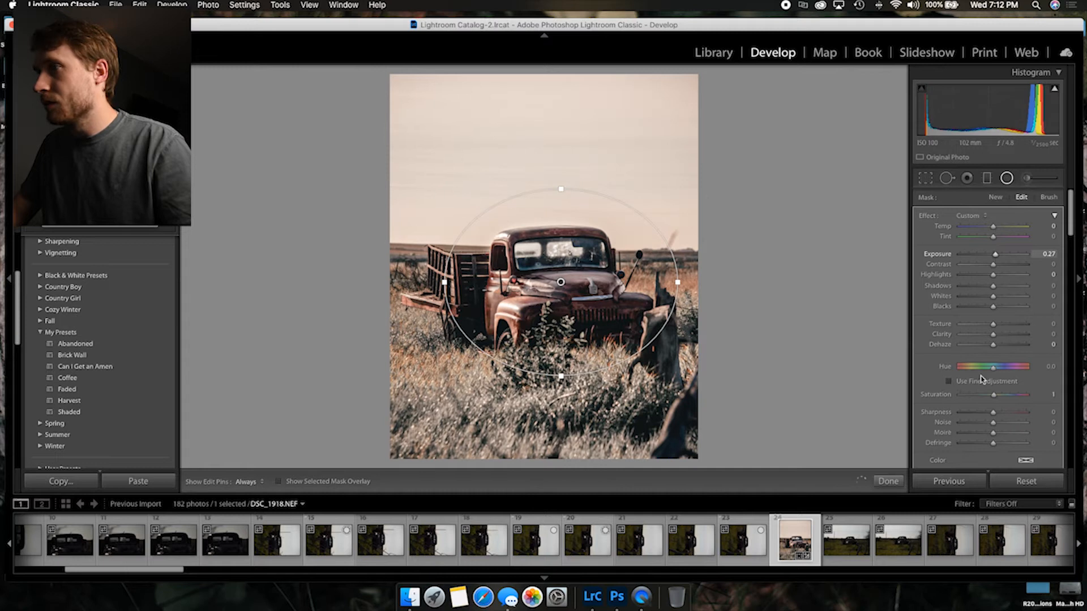
Invert the radial filter's mask and set its Exposure to 0.30.
scroll(982, 379, down, 2)
click(949, 445)
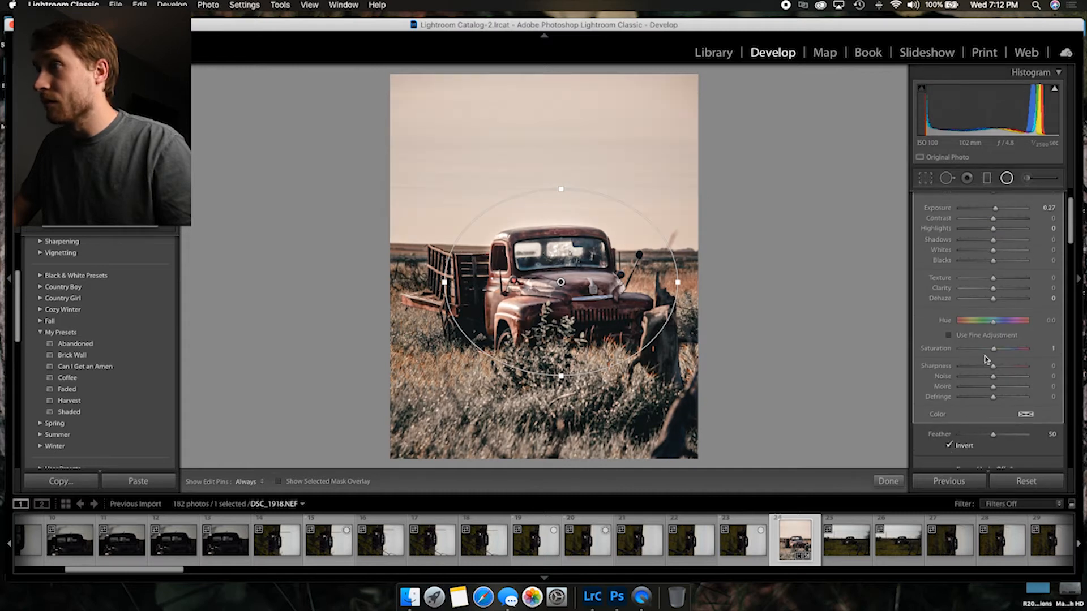
scroll(985, 361, up, 2)
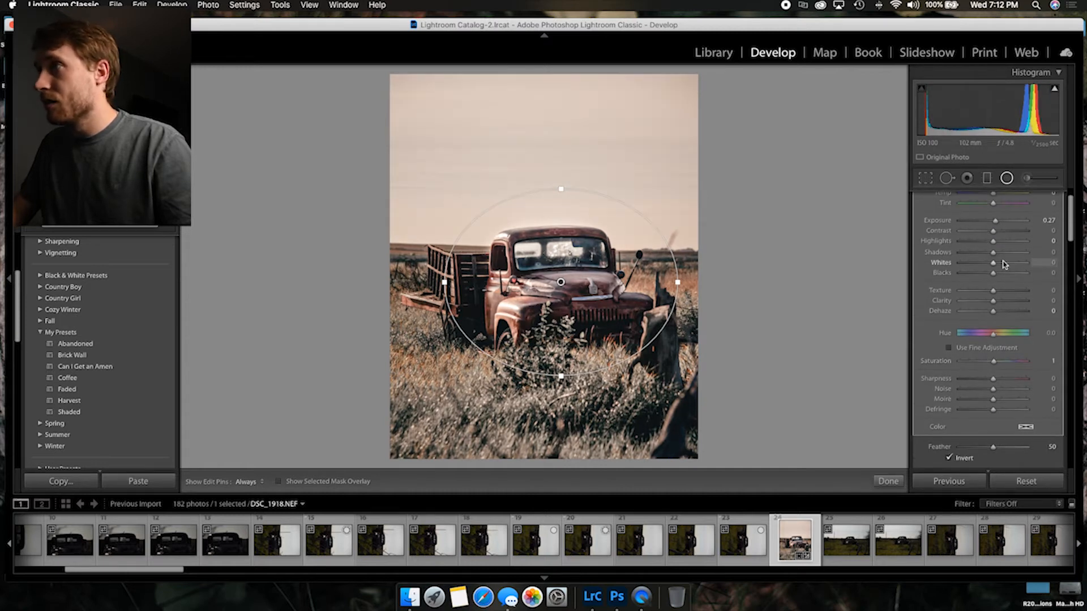
scroll(1004, 265, up, 2)
drag(995, 245, 996, 251)
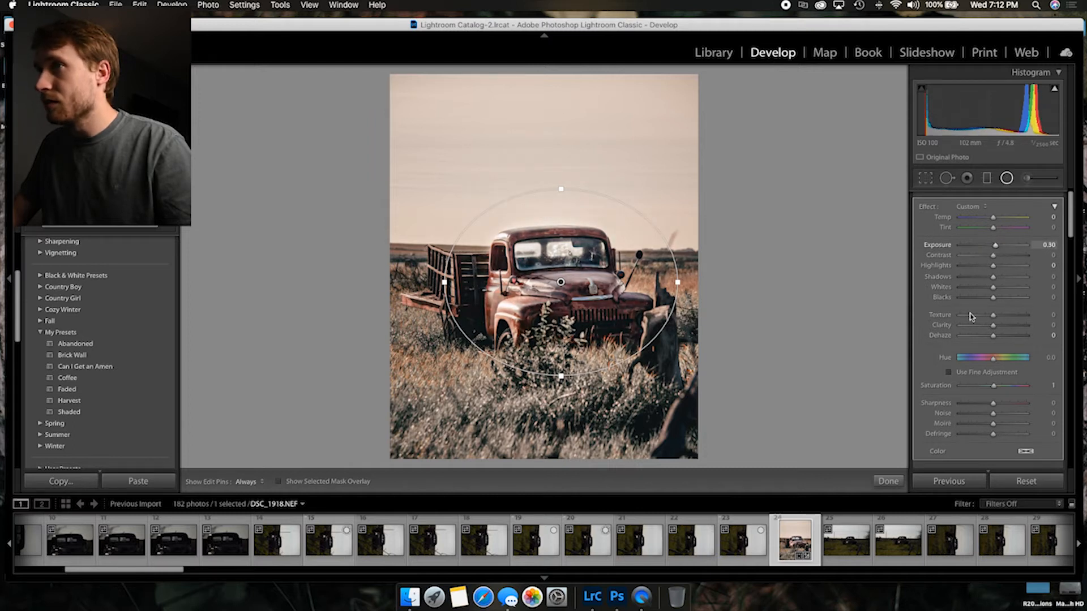
Draw a large radial filter centered on the truck, spanning nearly the whole photo, and set its Exposure to −0.38.
click(888, 481)
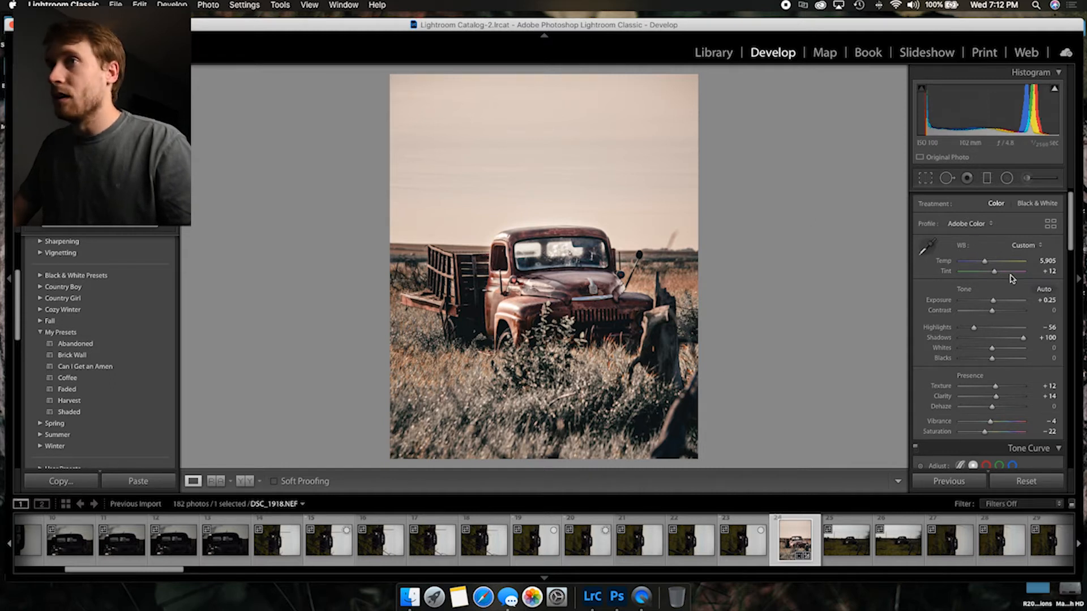
key(shift+m)
mouse_move(548, 260)
mouse_down()
mouse_move(688, 442)
mouse_move(546, 270)
mouse_up()
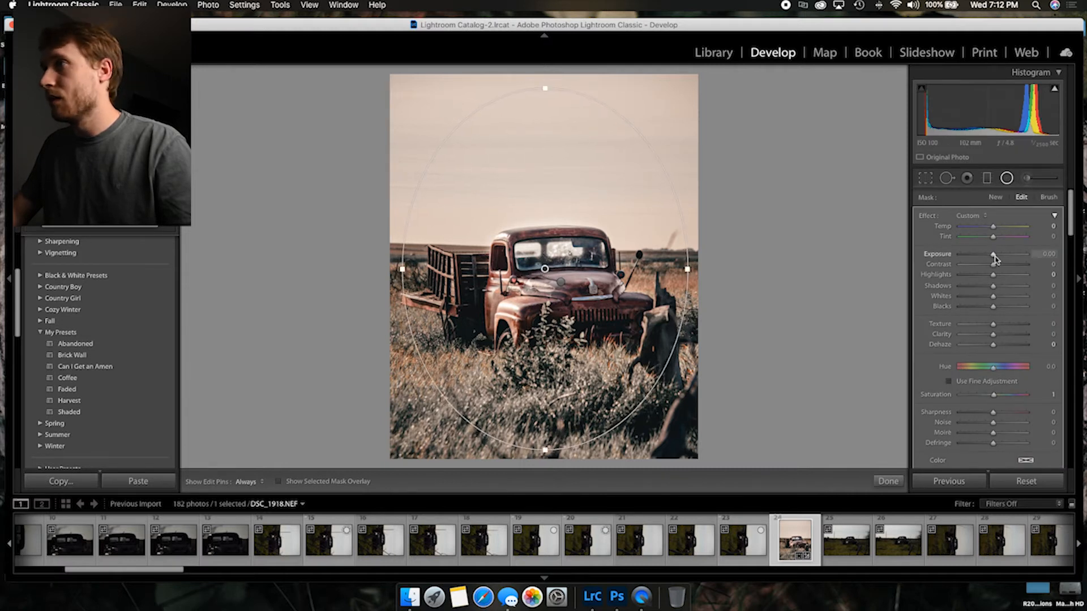
drag(994, 258, 991, 257)
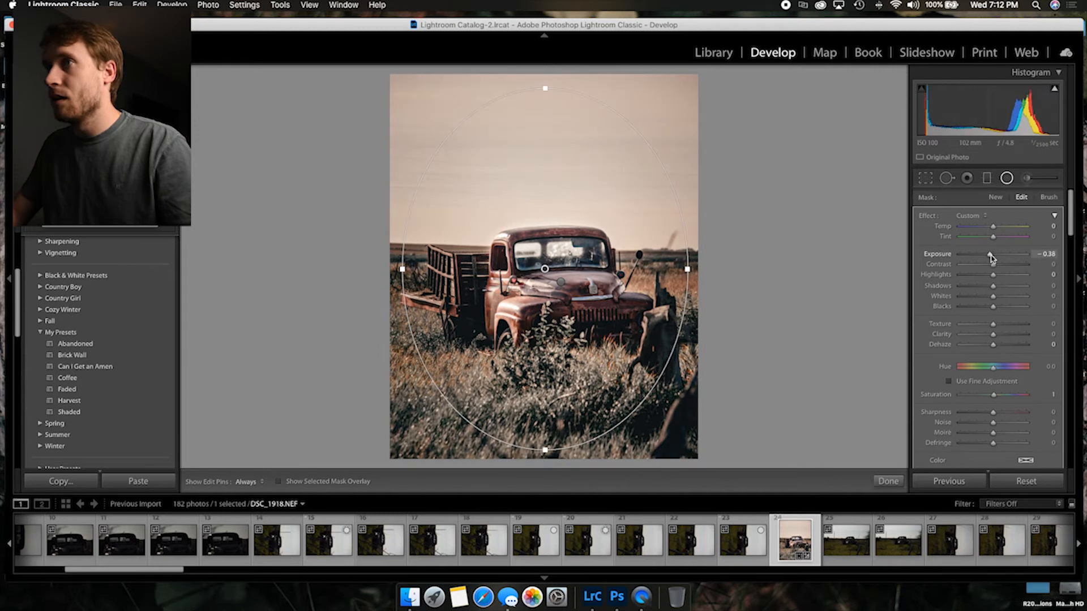
click(890, 481)
Draw a graduated filter over the sky with Exposure −0.24 and Temp −31, and move it down to the horizon.
click(989, 178)
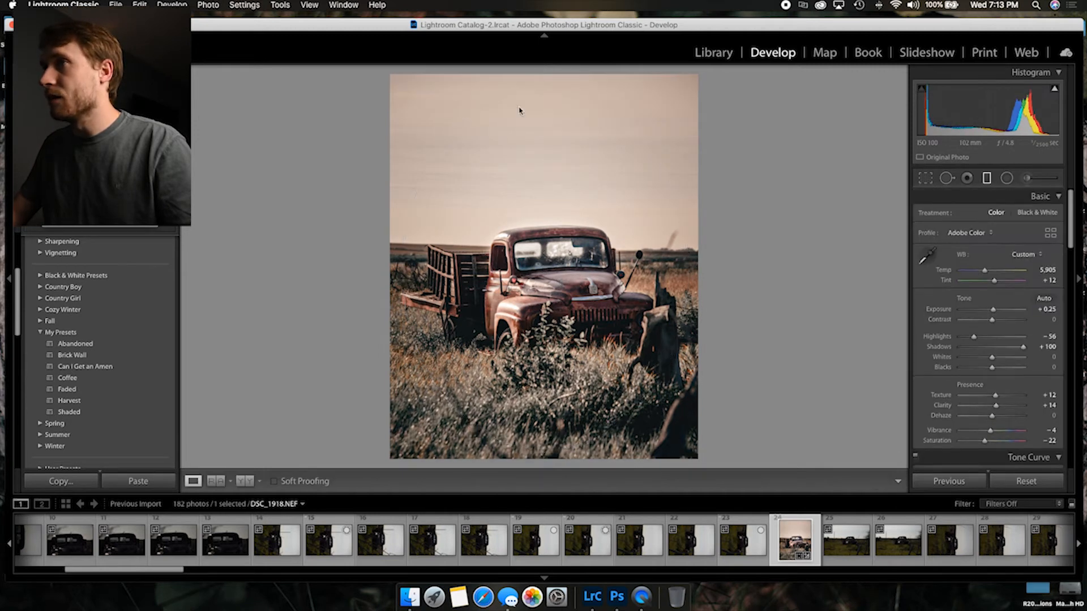
drag(566, 104, 562, 238)
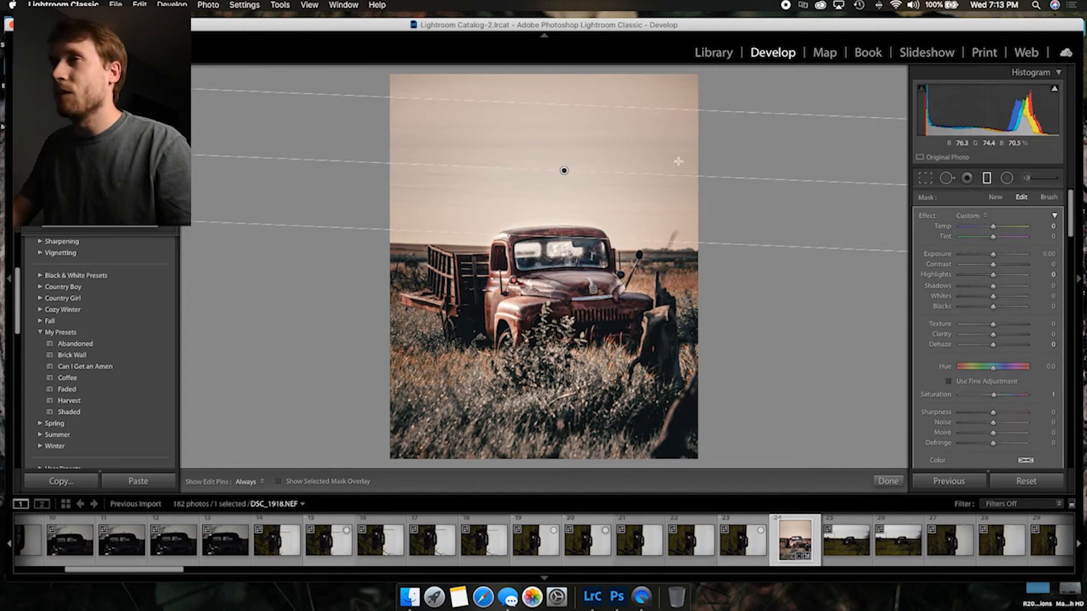
drag(994, 258, 992, 254)
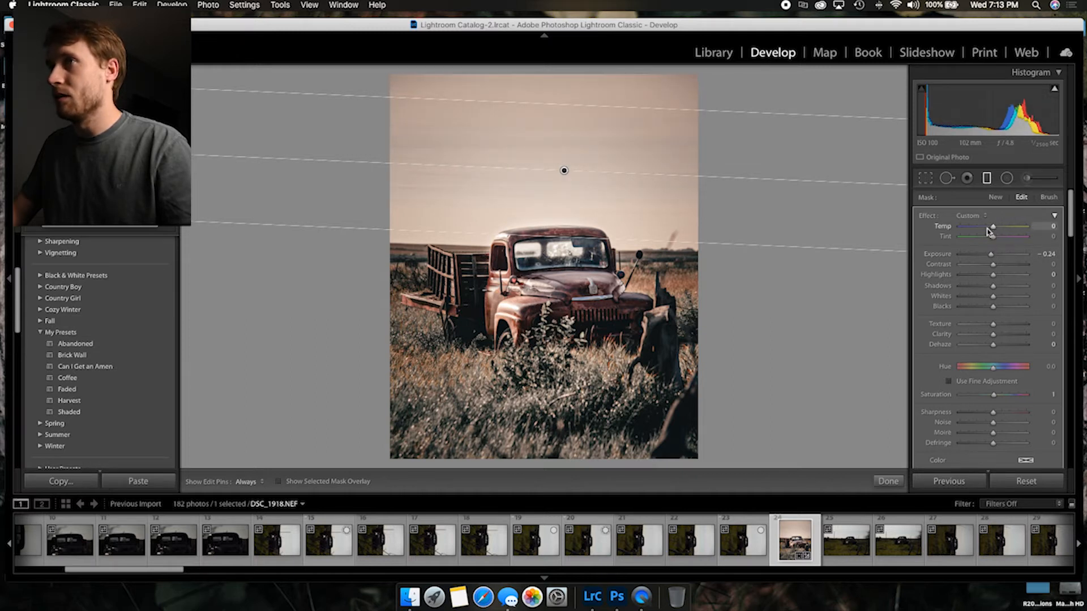
mouse_move(995, 230)
mouse_down()
mouse_move(978, 228)
mouse_move(987, 235)
mouse_up()
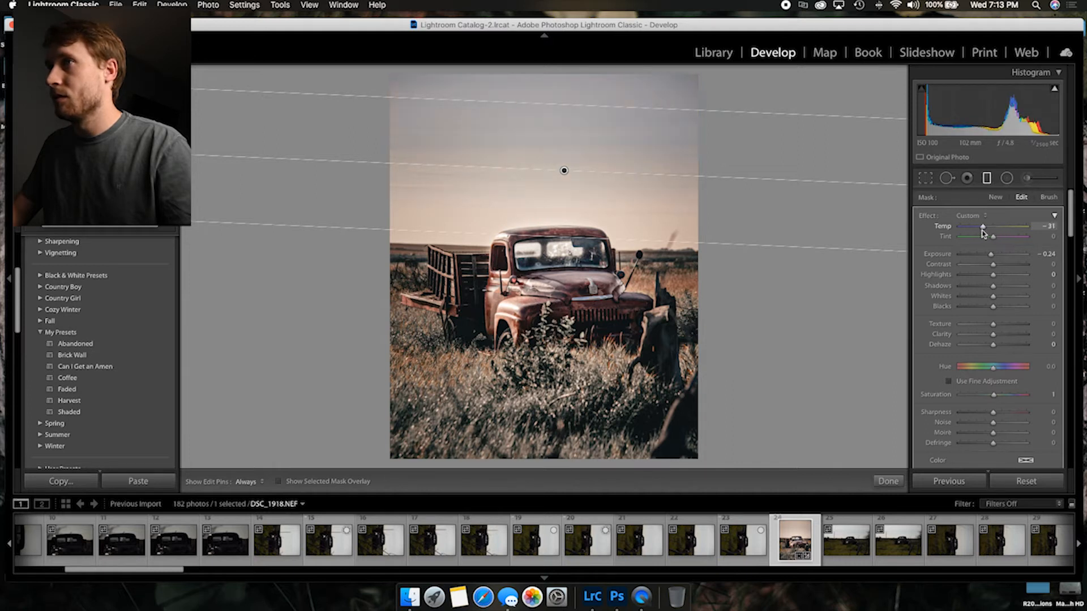
mouse_move(580, 239)
mouse_down()
mouse_move(593, 125)
mouse_move(559, 194)
mouse_move(565, 226)
mouse_up()
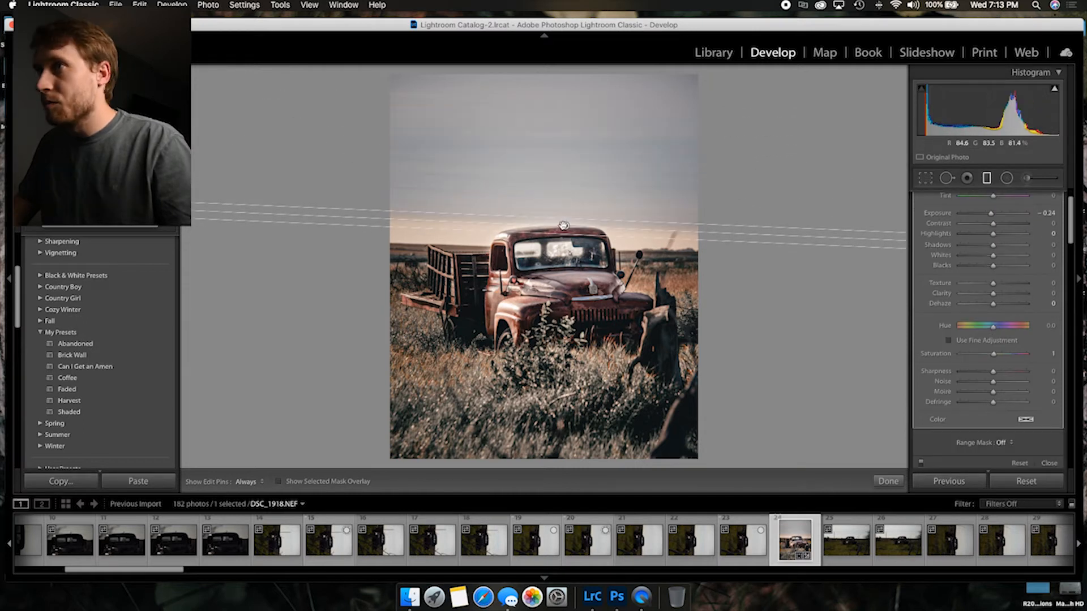
click(888, 481)
Brush along the sky just above the horizon, redoing the first stroke, with Temp −32 and Exposure −0.04.
key(m)
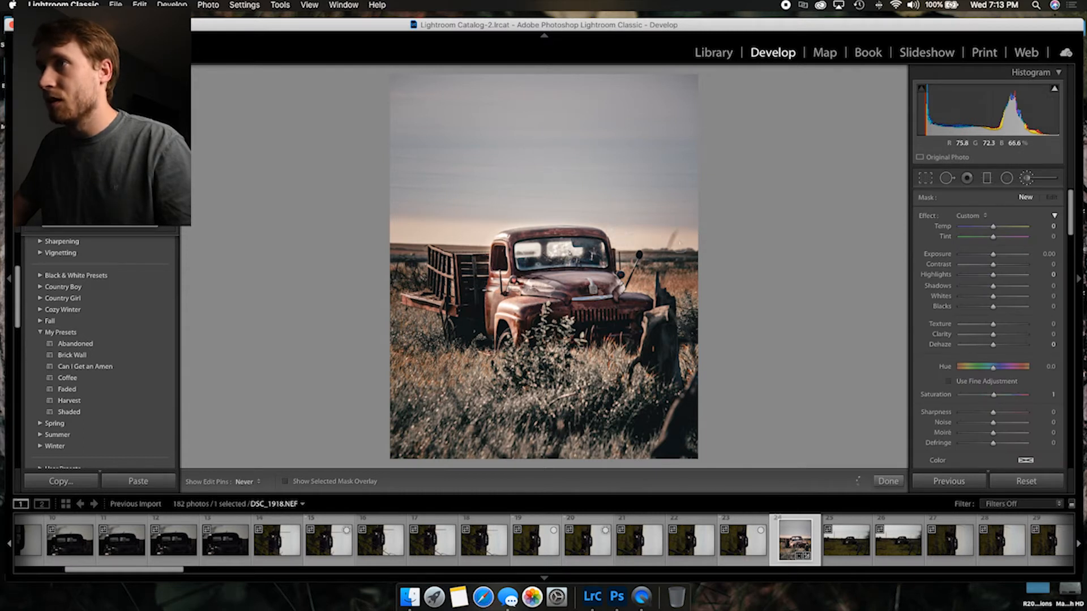
drag(969, 243, 1008, 237)
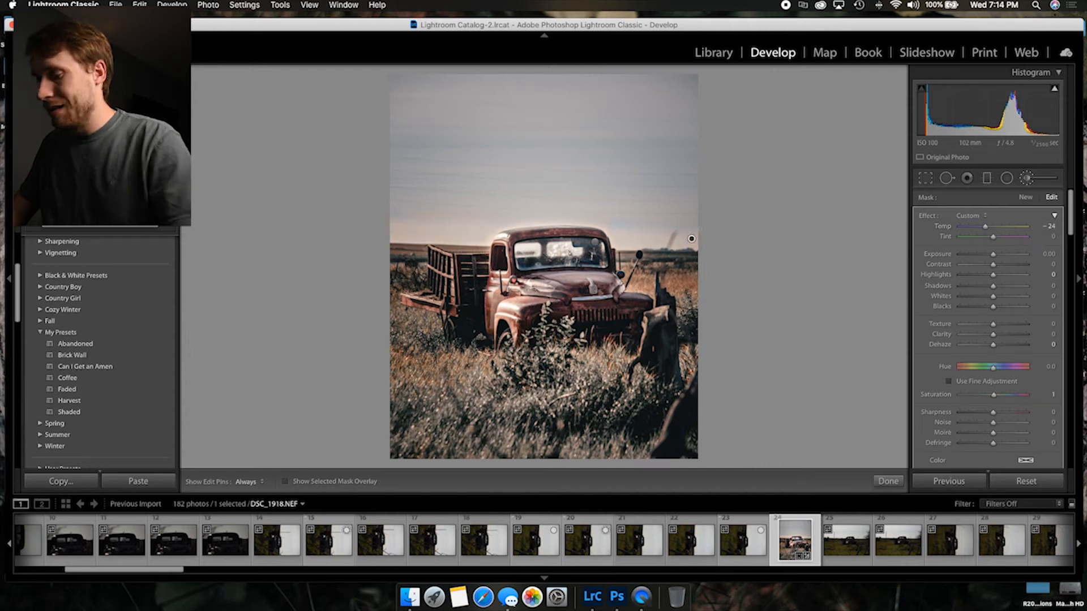
key(Delete)
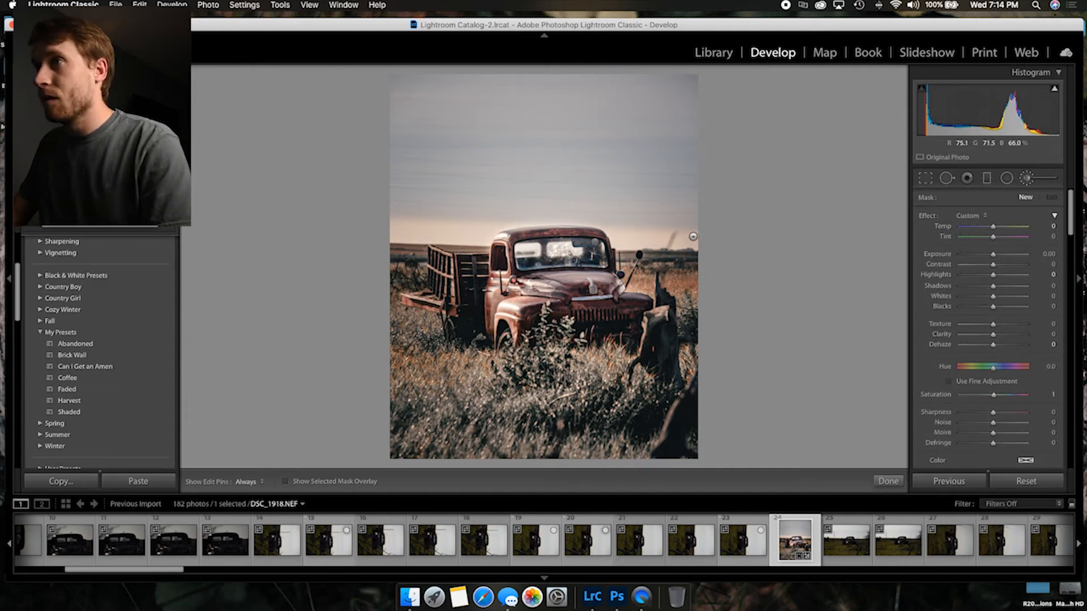
drag(692, 237, 483, 235)
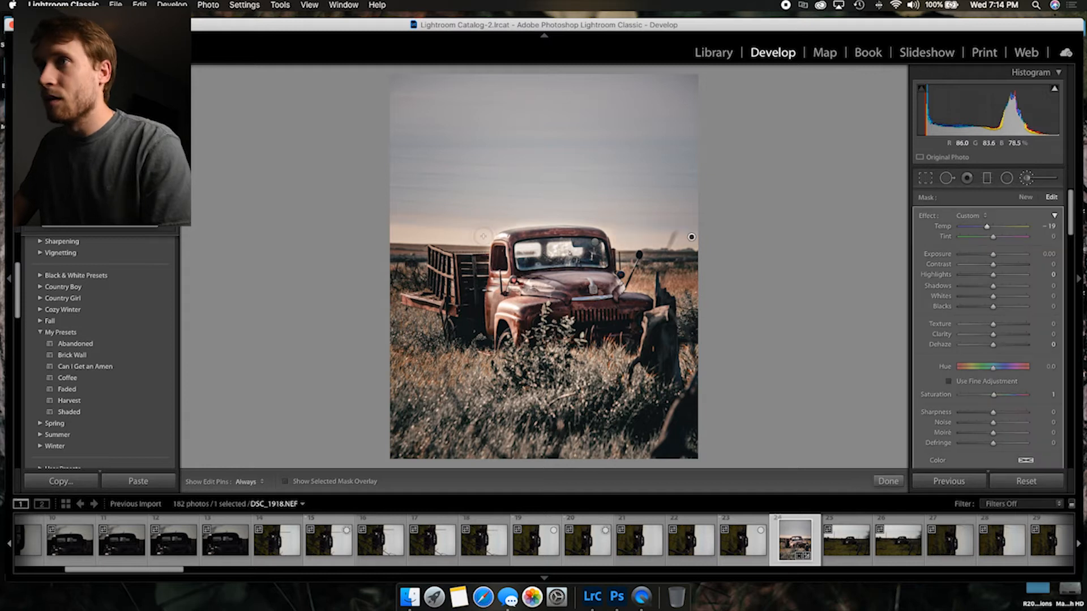
drag(393, 231, 422, 235)
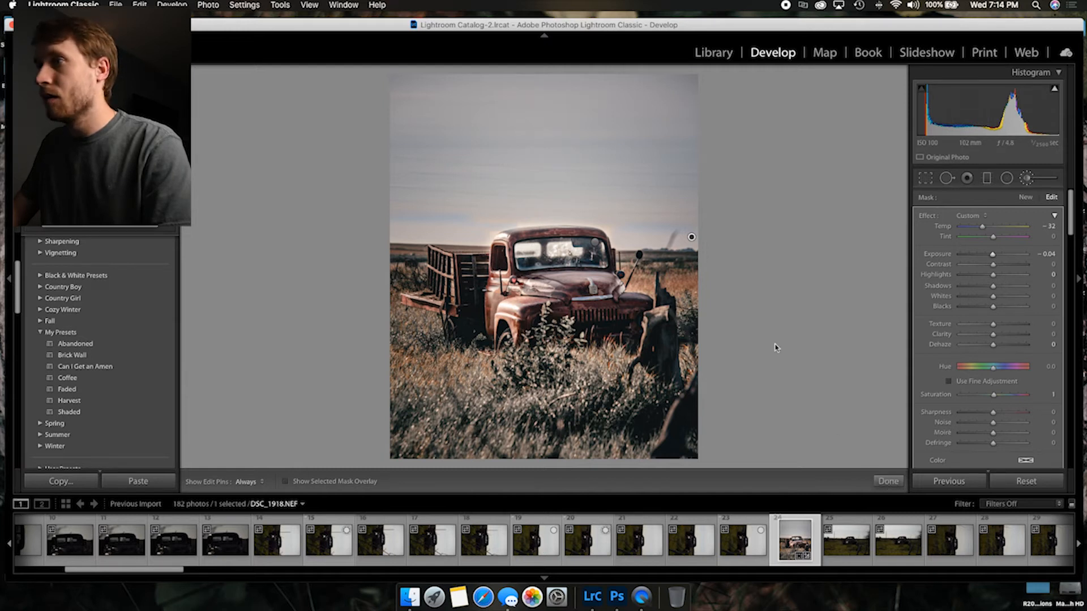
Delete the graduated filter and the horizon brush adjustment from the sky.
key(m)
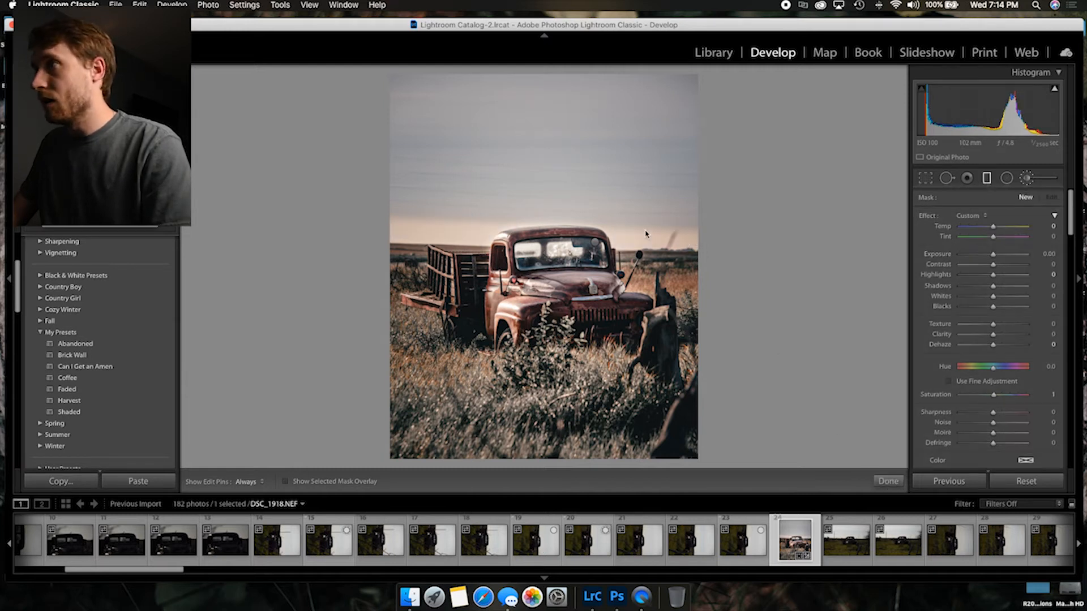
click(565, 226)
key(Delete)
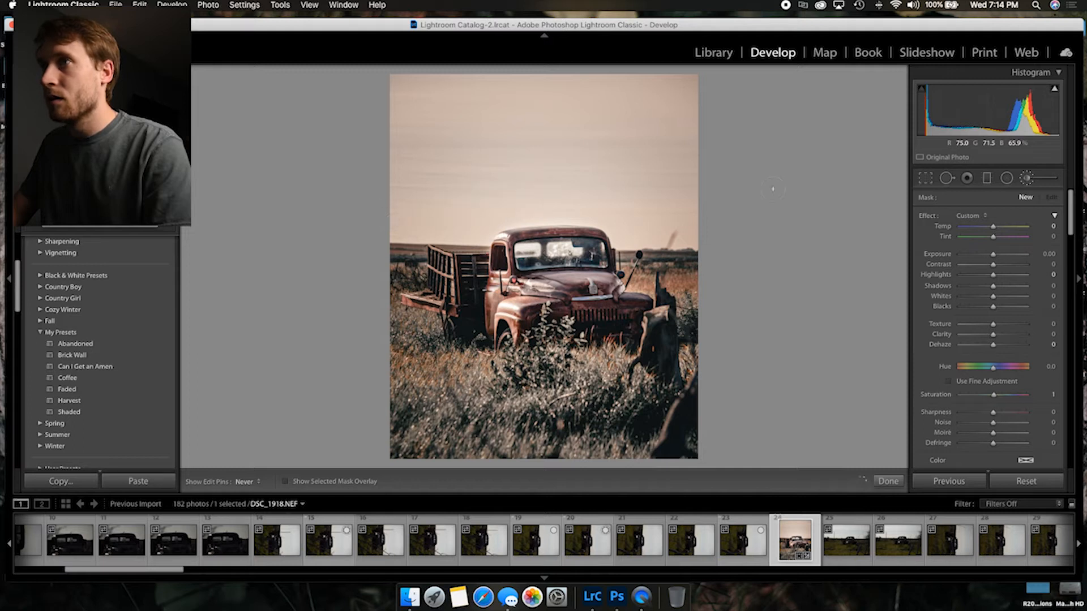
Paint over the sky with a new adjustment brush mask, setting its Temp to −18.
drag(772, 190, 774, 190)
drag(993, 228, 989, 228)
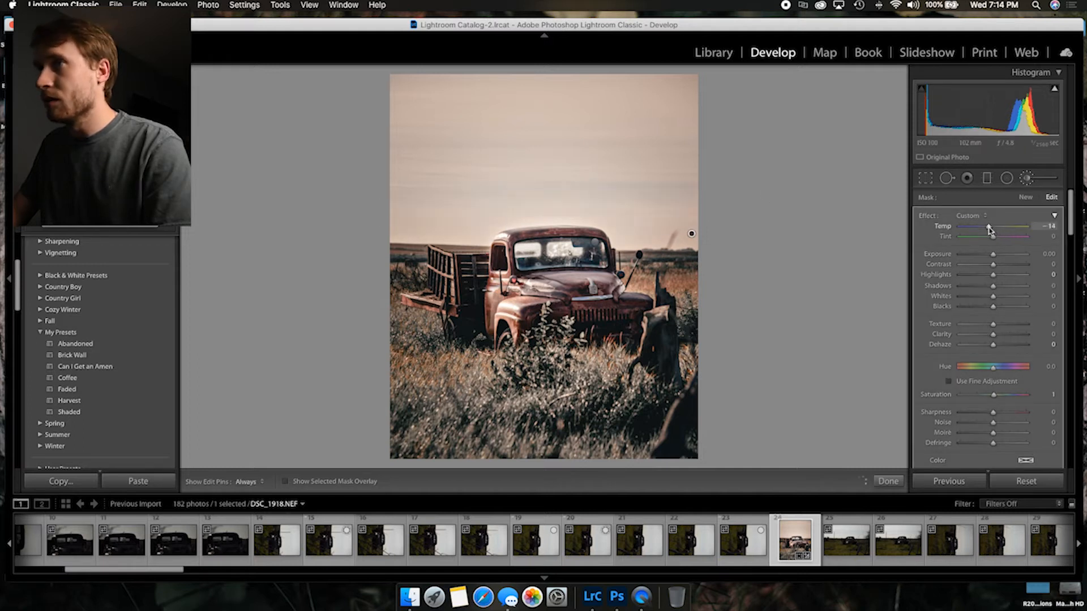
key(h)
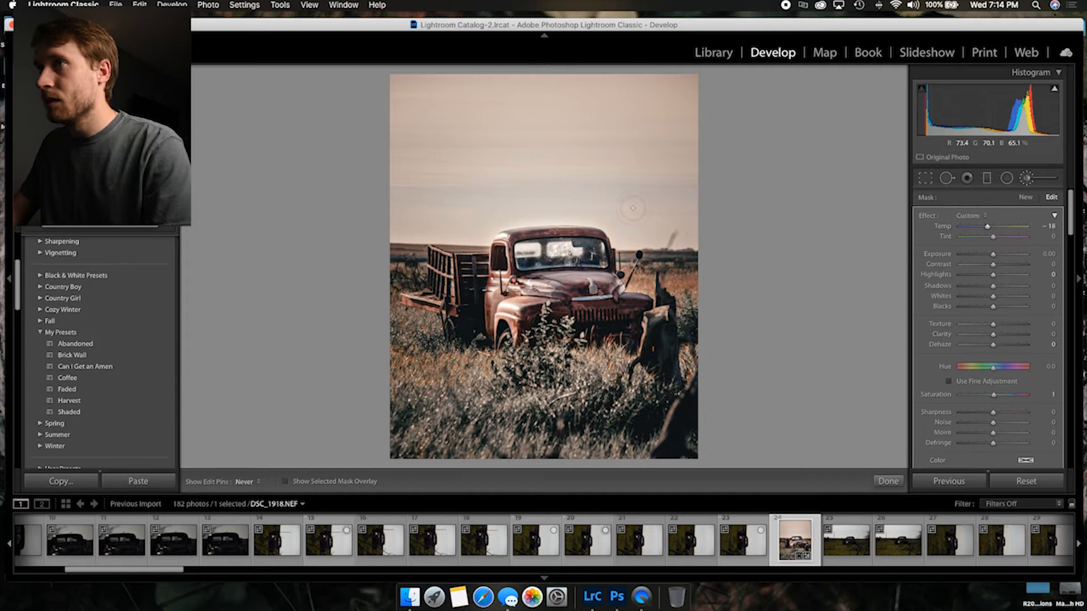
drag(702, 185, 700, 178)
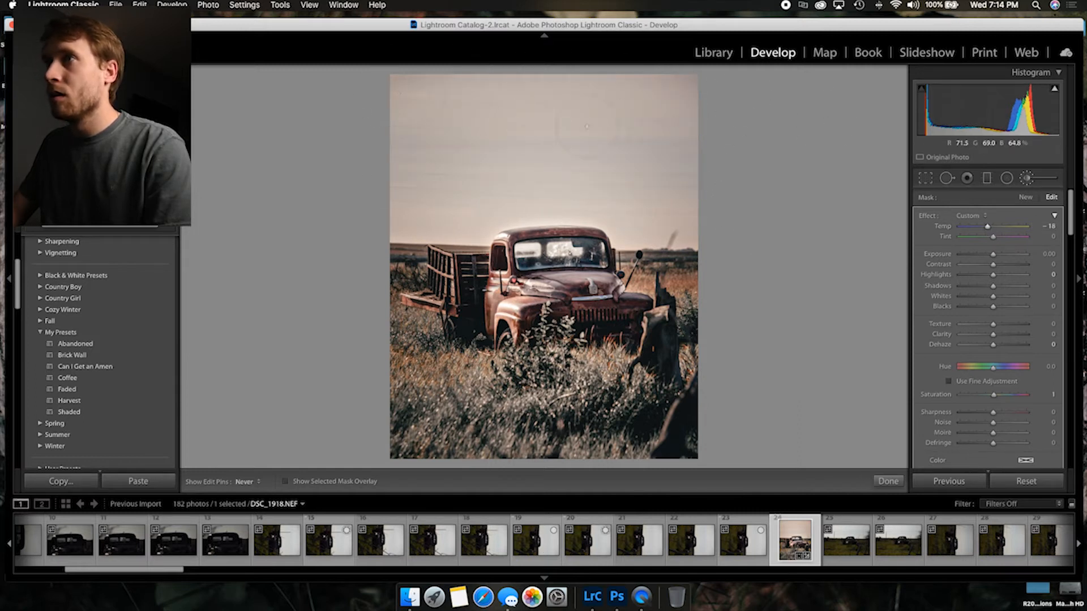
click(888, 482)
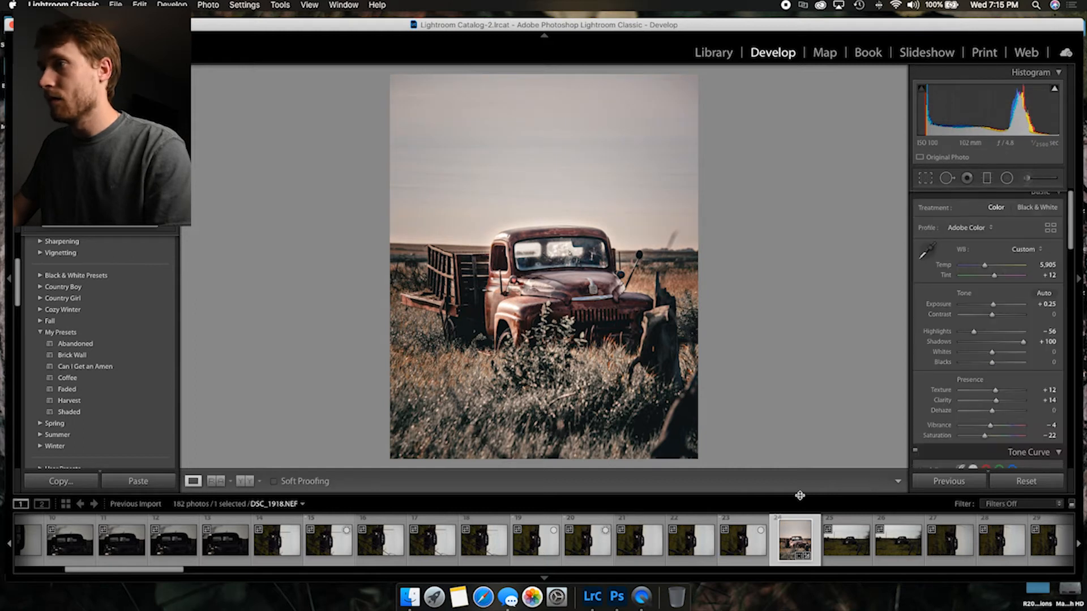
Try raising the Exposure of photo DSC_1929 to +2.90, and reset the photo's adjustments.
drag(158, 571, 223, 579)
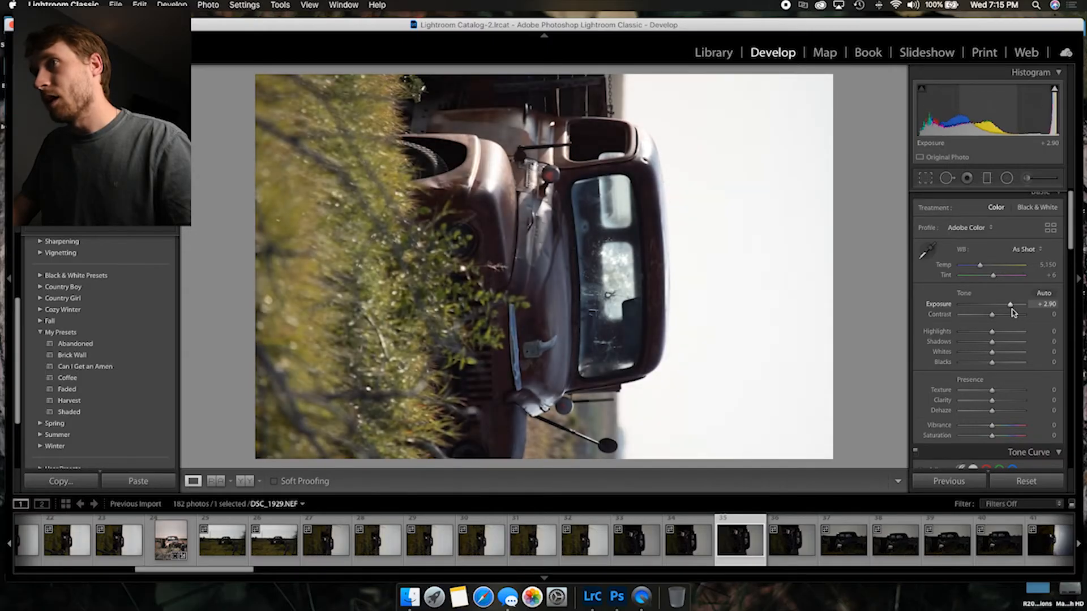
drag(1012, 309, 994, 309)
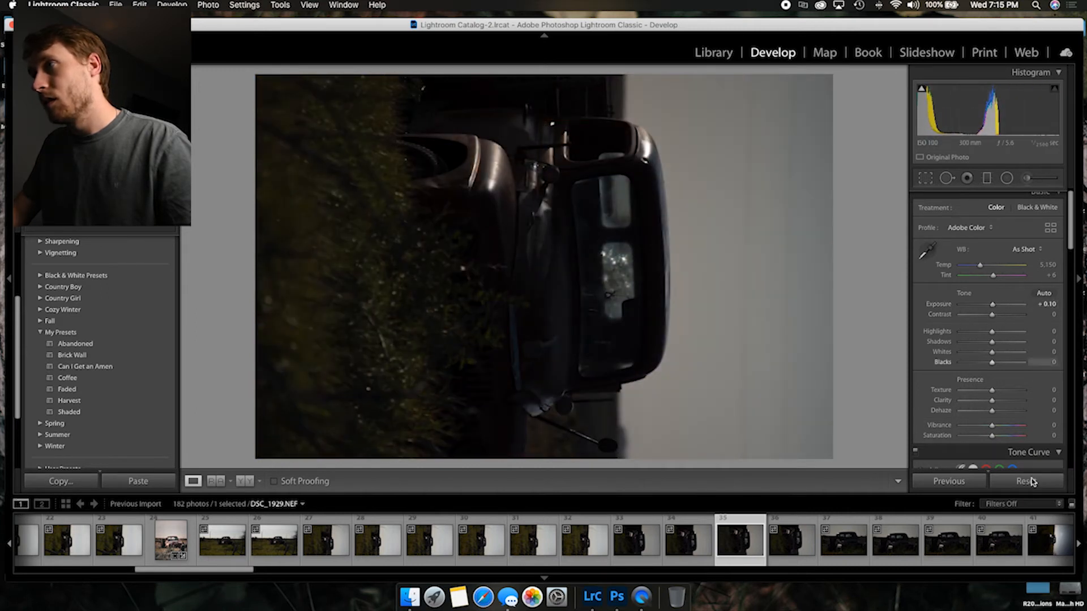
click(1038, 485)
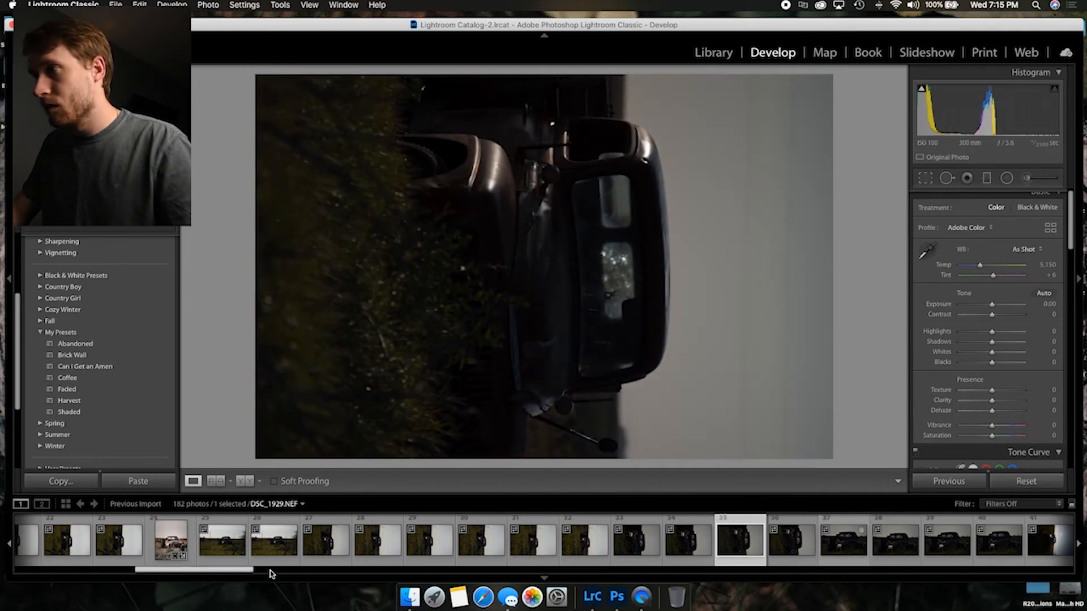
Apply the Can I Get an Amen preset to photo DSC_1939 and set Shadows to +100.
drag(246, 571, 330, 575)
click(471, 548)
click(511, 539)
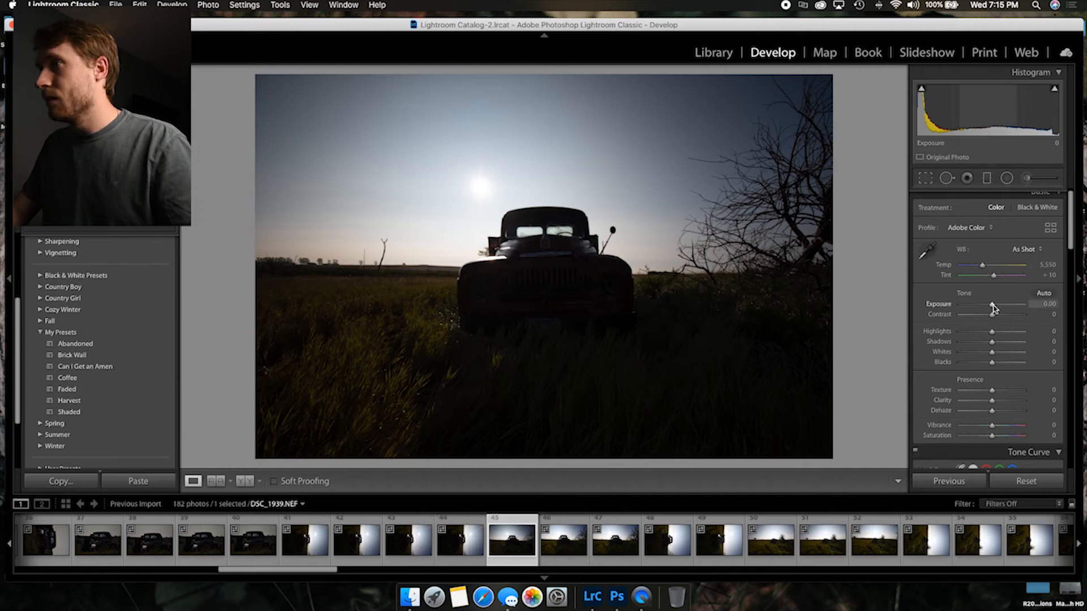
mouse_move(991, 305)
mouse_down()
mouse_move(1009, 311)
mouse_move(994, 310)
mouse_up()
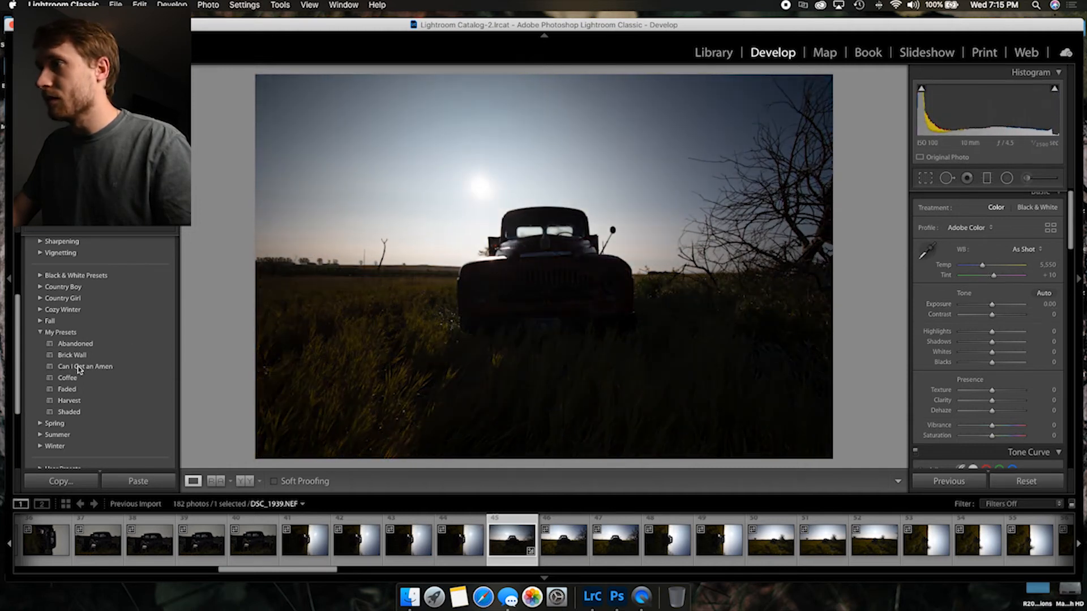
click(82, 368)
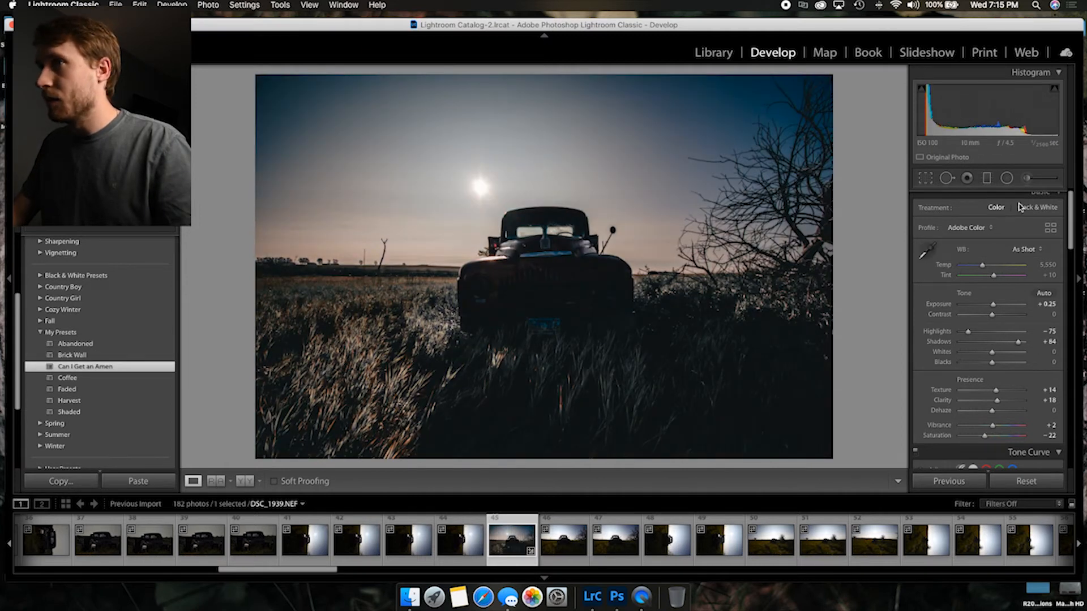
drag(1018, 342, 1035, 348)
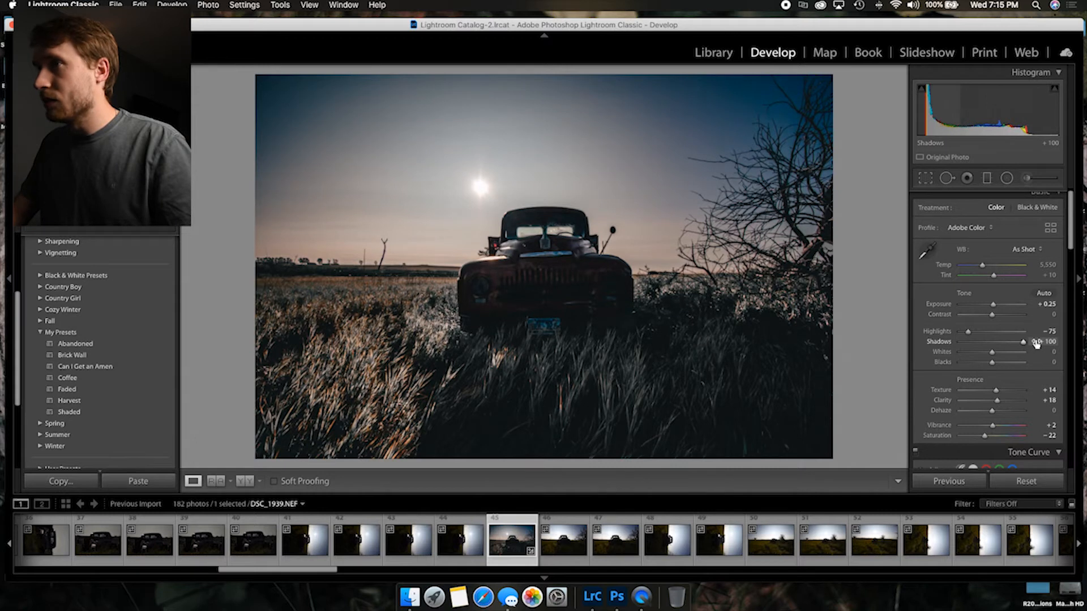
Paint over the dark foreground grass with the adjustment brush, setting its Exposure to 0.53 and Shadows to 31.
click(988, 179)
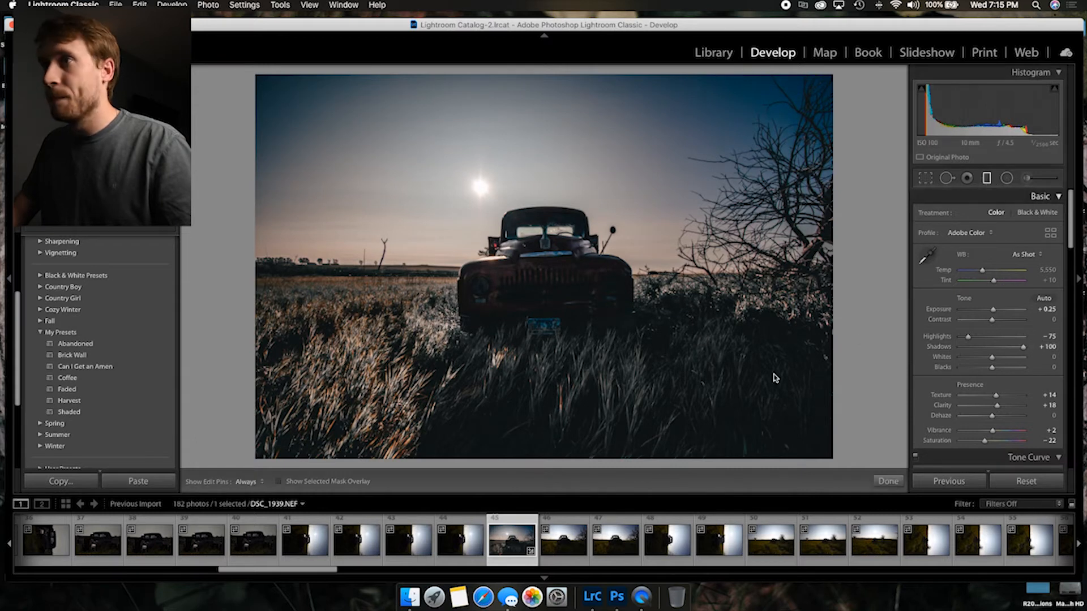
click(1028, 179)
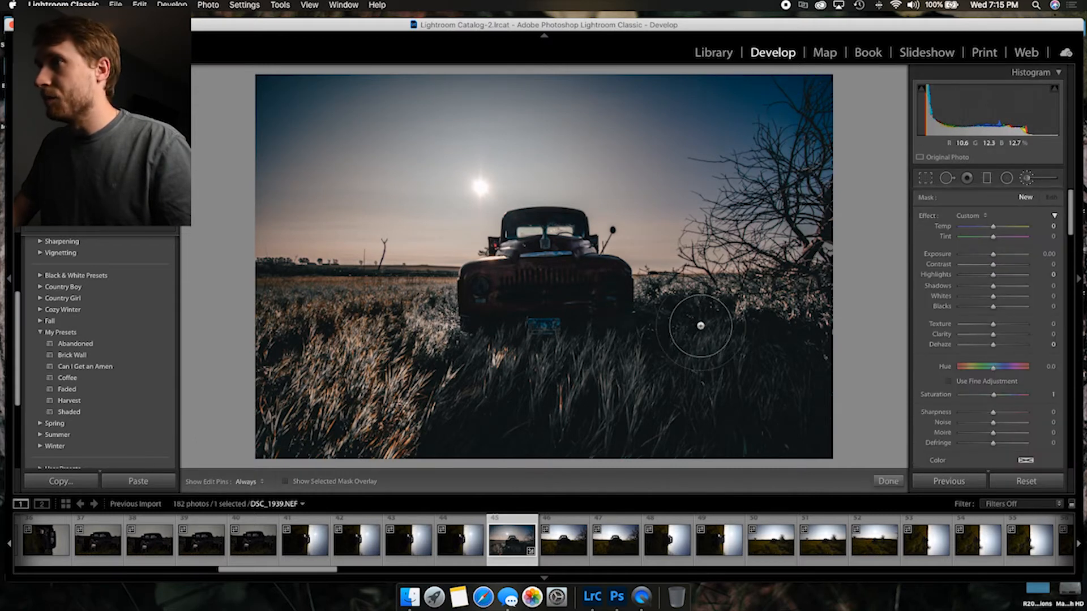
key(h)
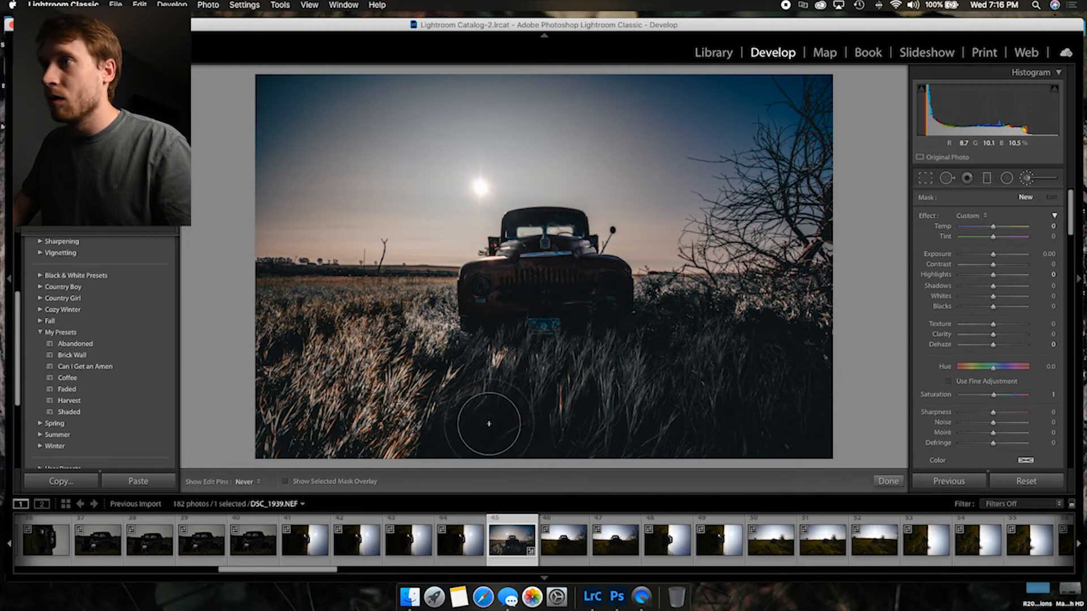
key(h)
drag(993, 256, 999, 257)
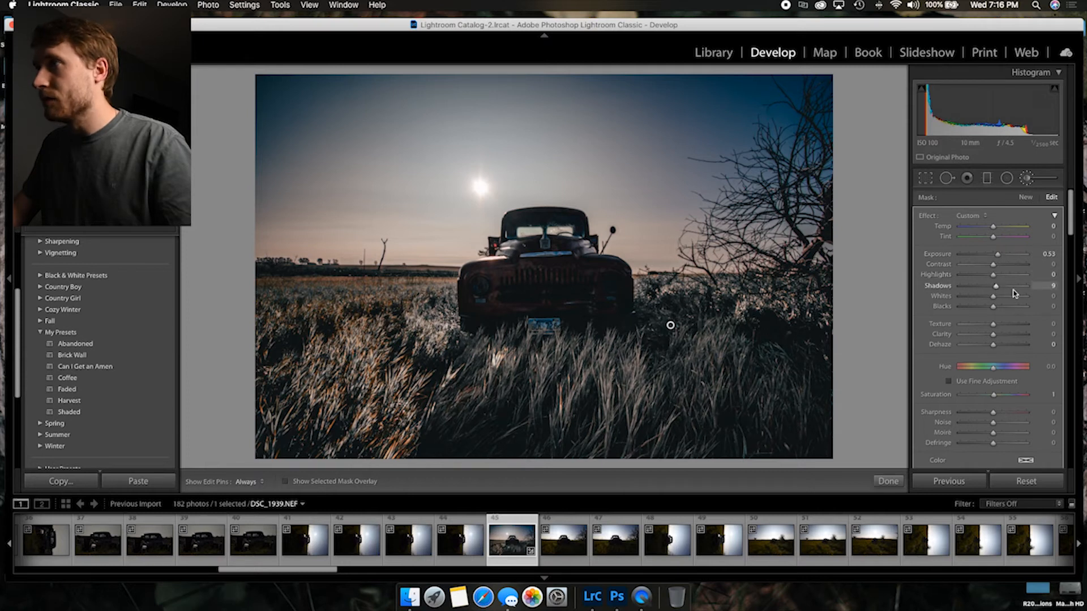
mouse_move(1014, 293)
mouse_down()
mouse_move(1032, 291)
mouse_move(1005, 294)
mouse_up()
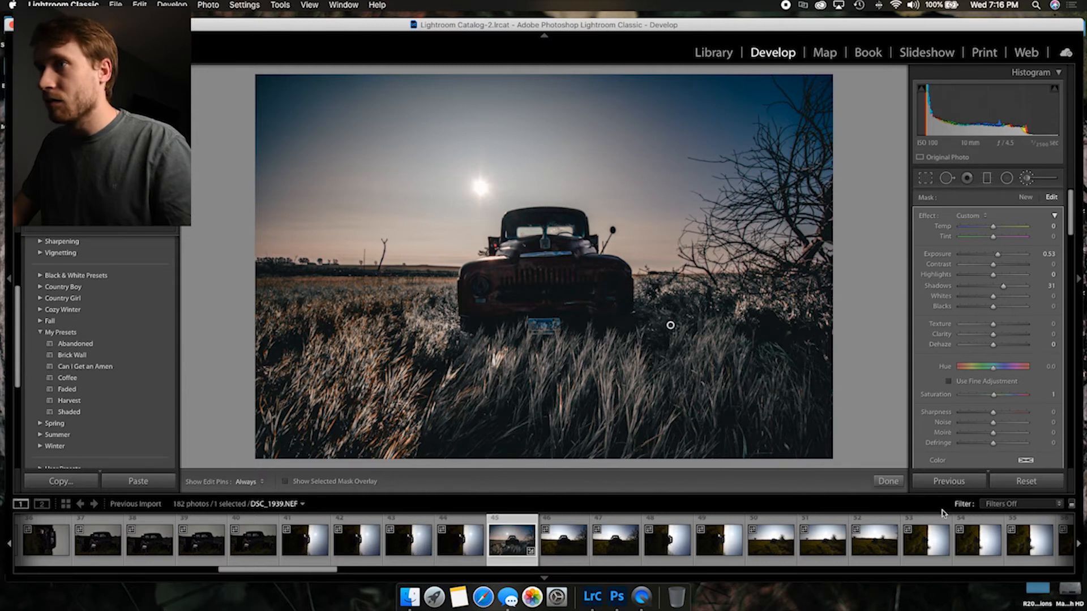
click(889, 482)
Paint over the front of the truck with a new adjustment brush mask, setting its Exposure to 0.89.
click(1031, 182)
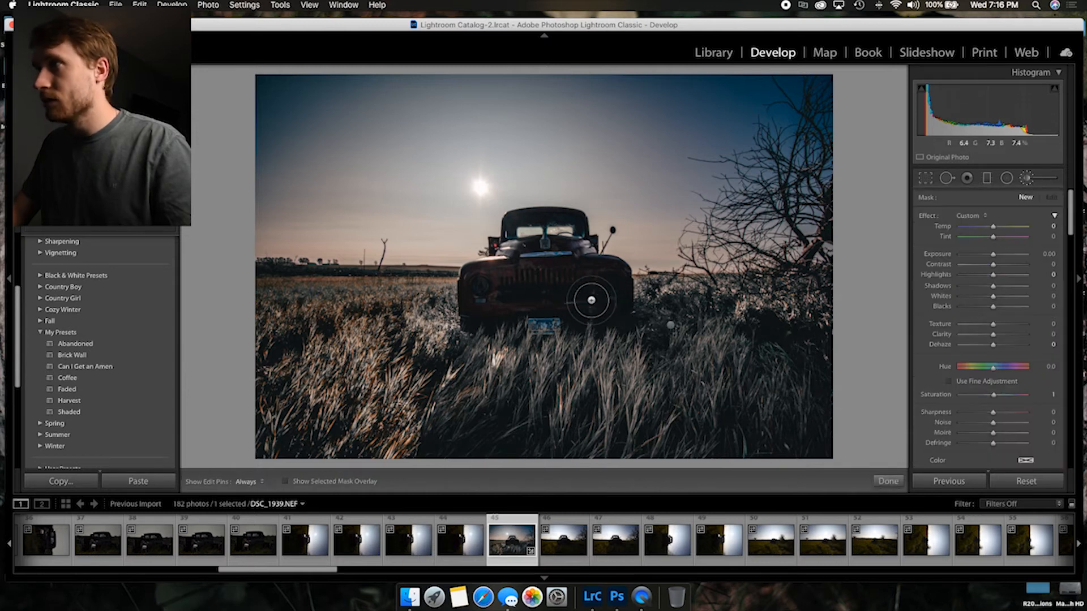
key(h)
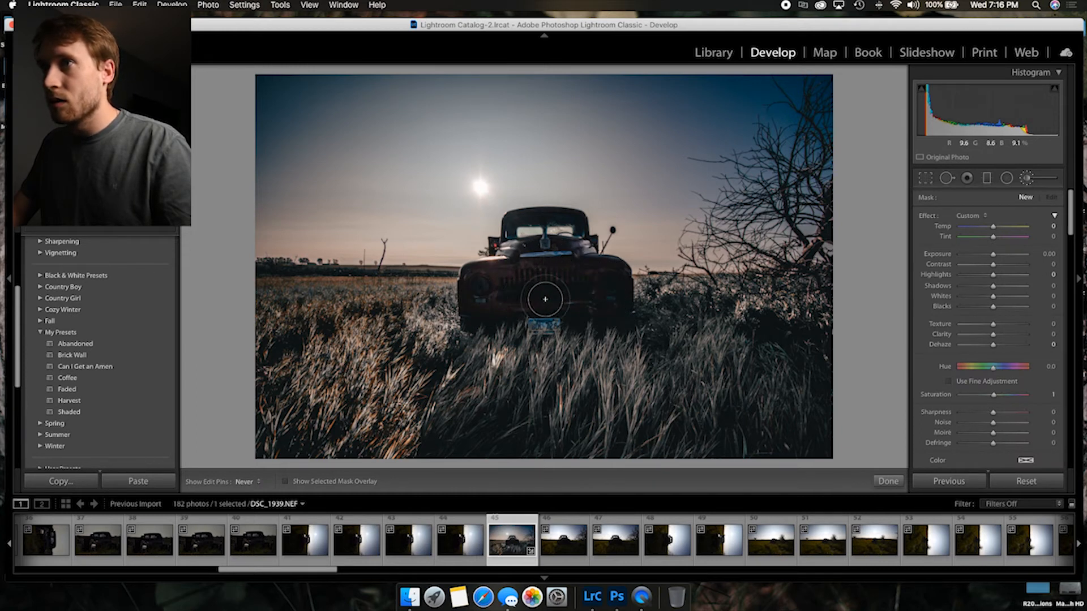
key(h)
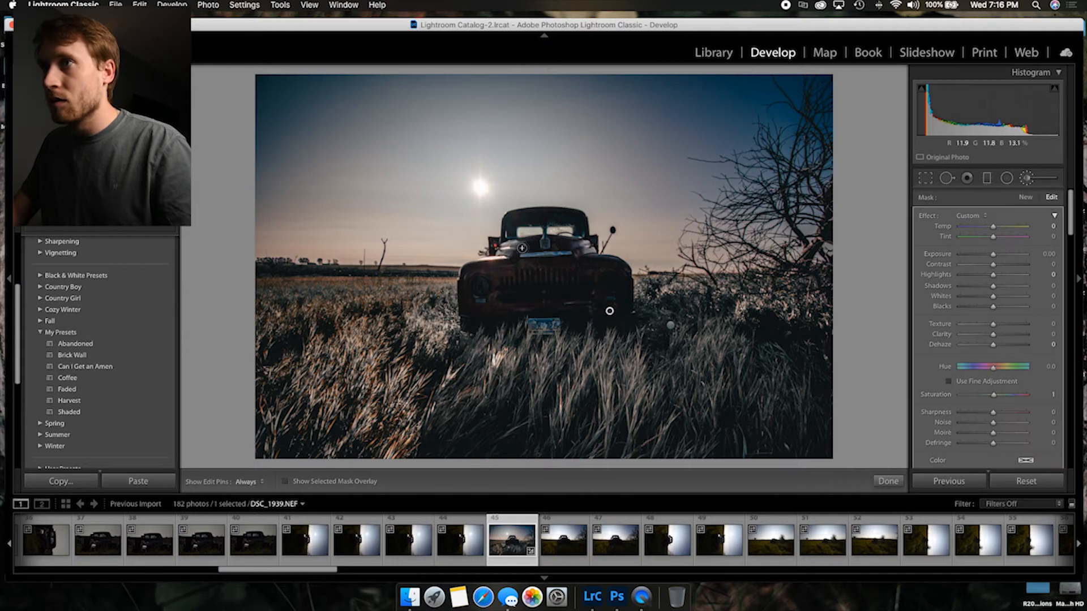
key(h)
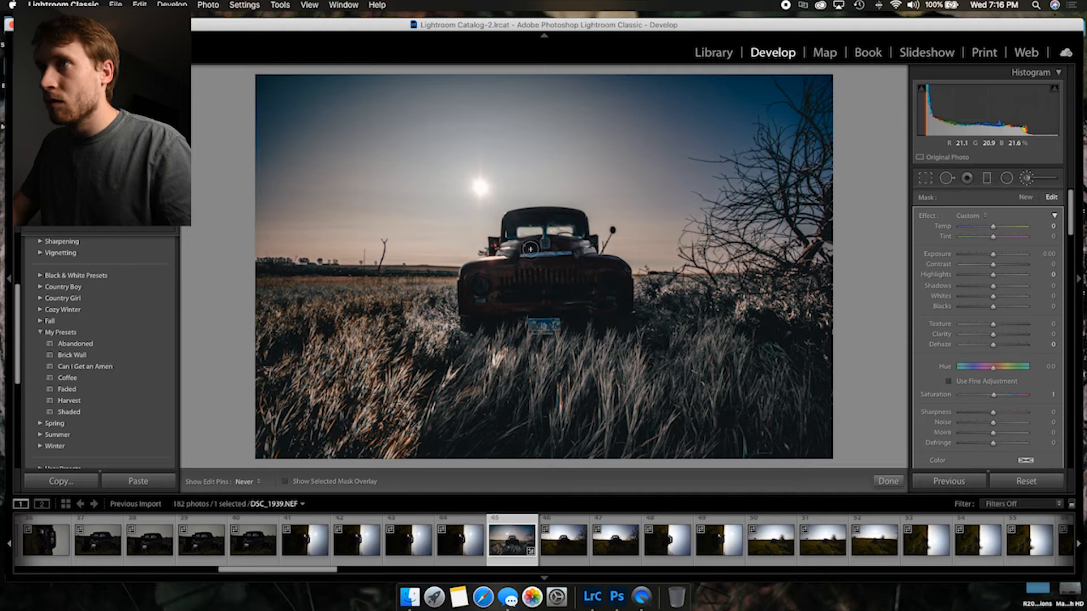
key(h)
drag(994, 256, 1003, 262)
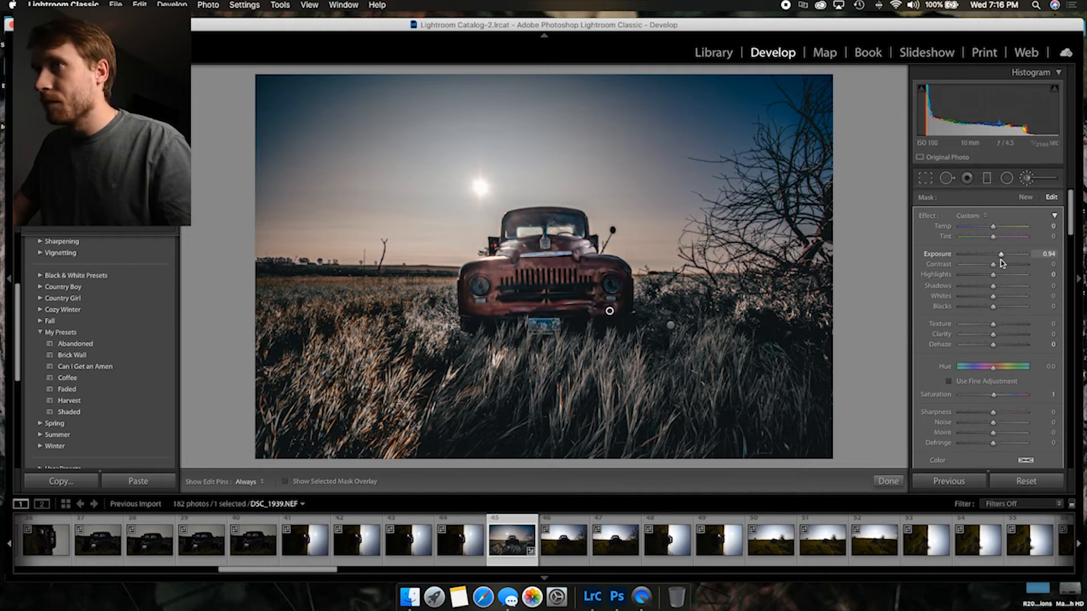
key(h)
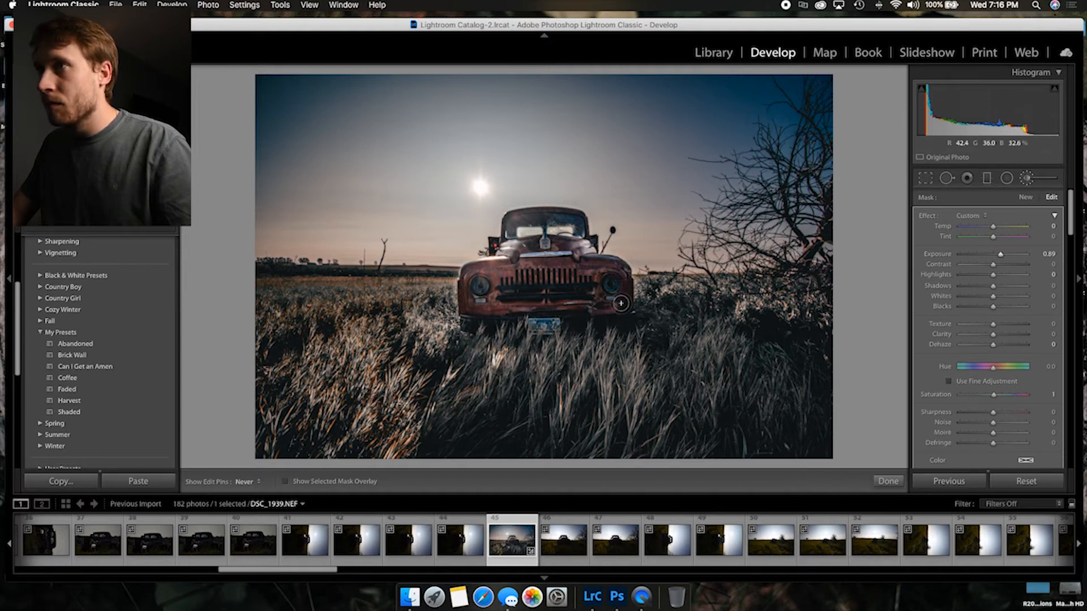
key(h)
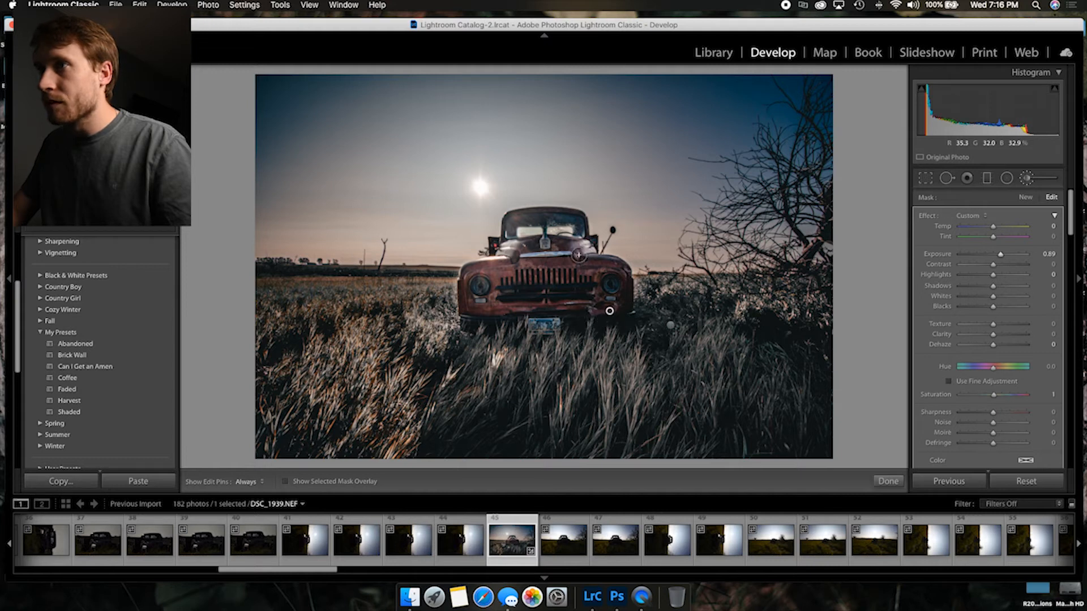
key(h)
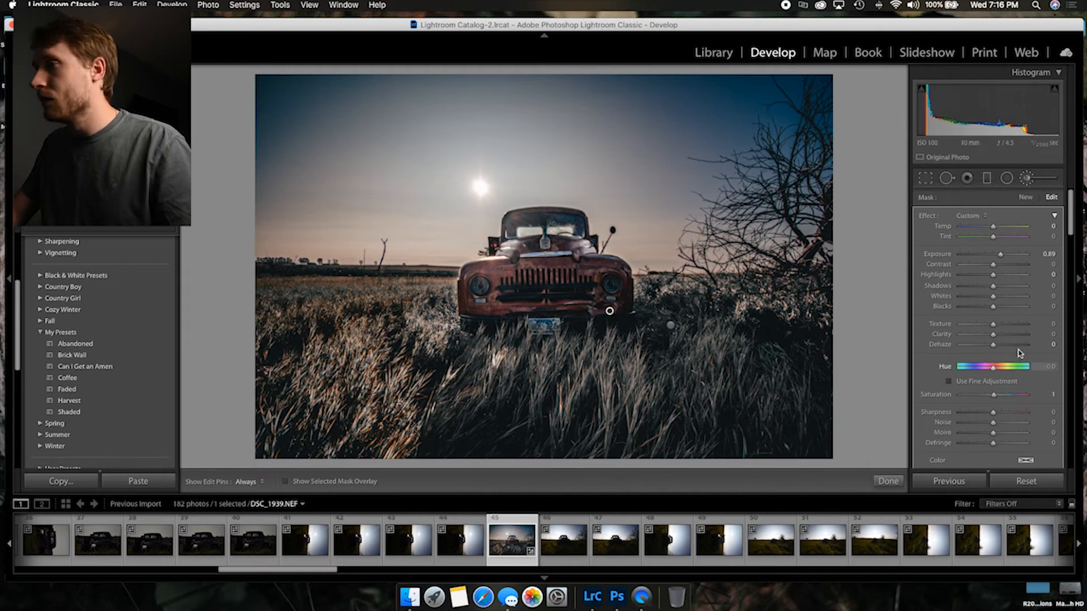
click(888, 481)
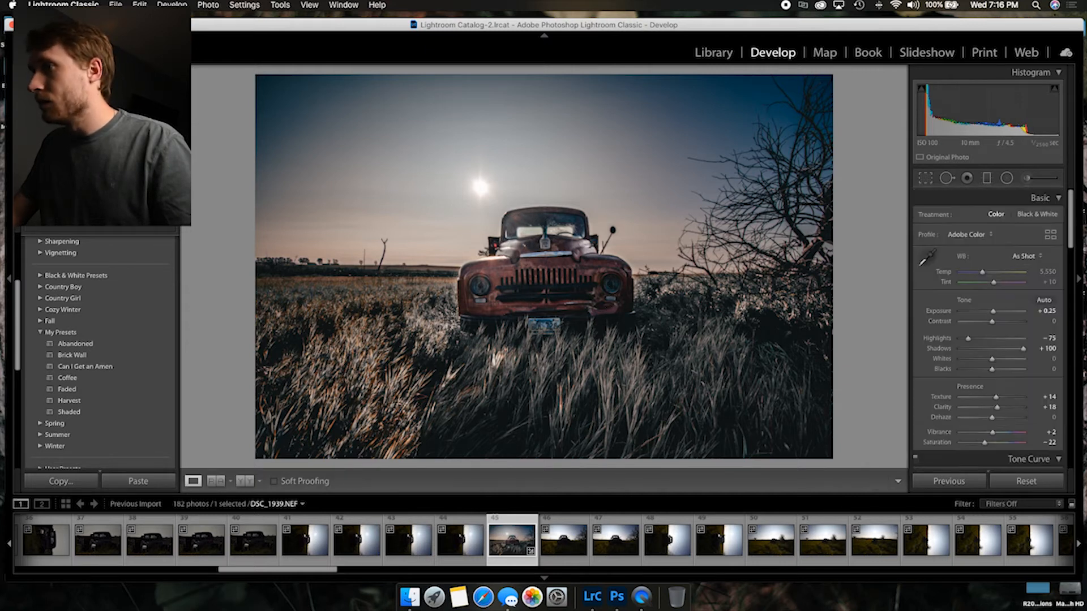
Set the Red color channel's Saturation to +17 and Luminance to +41.
drag(1070, 220, 1070, 303)
click(936, 260)
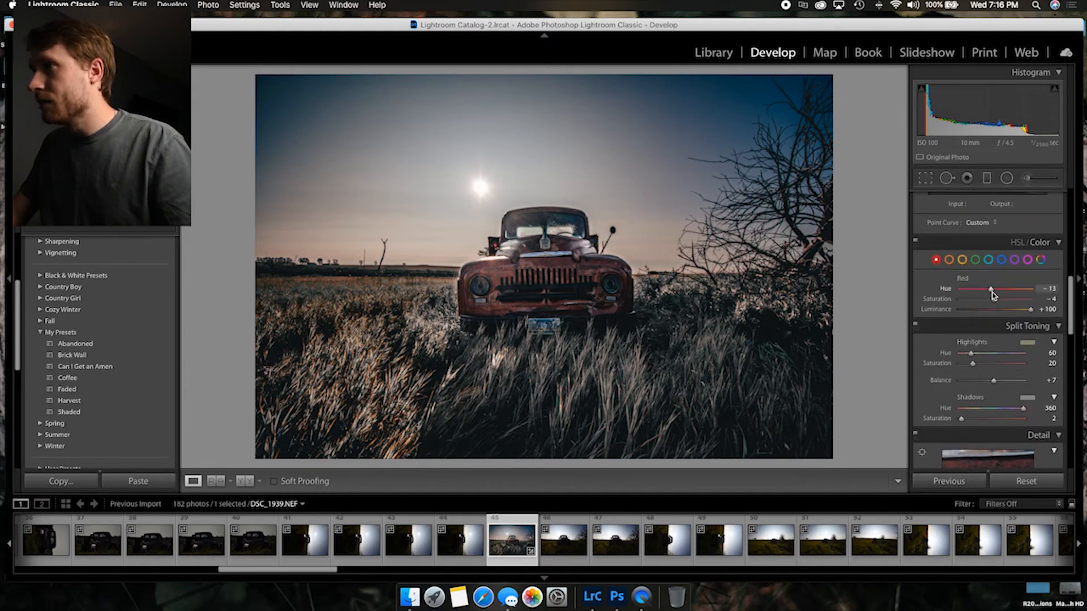
drag(993, 300, 1013, 309)
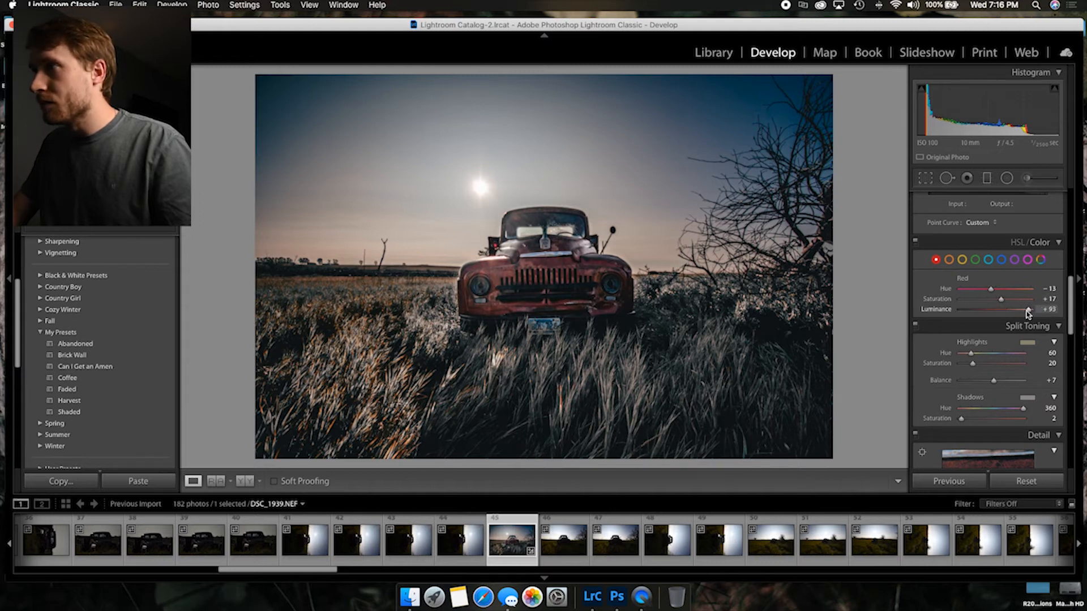
drag(997, 311, 979, 311)
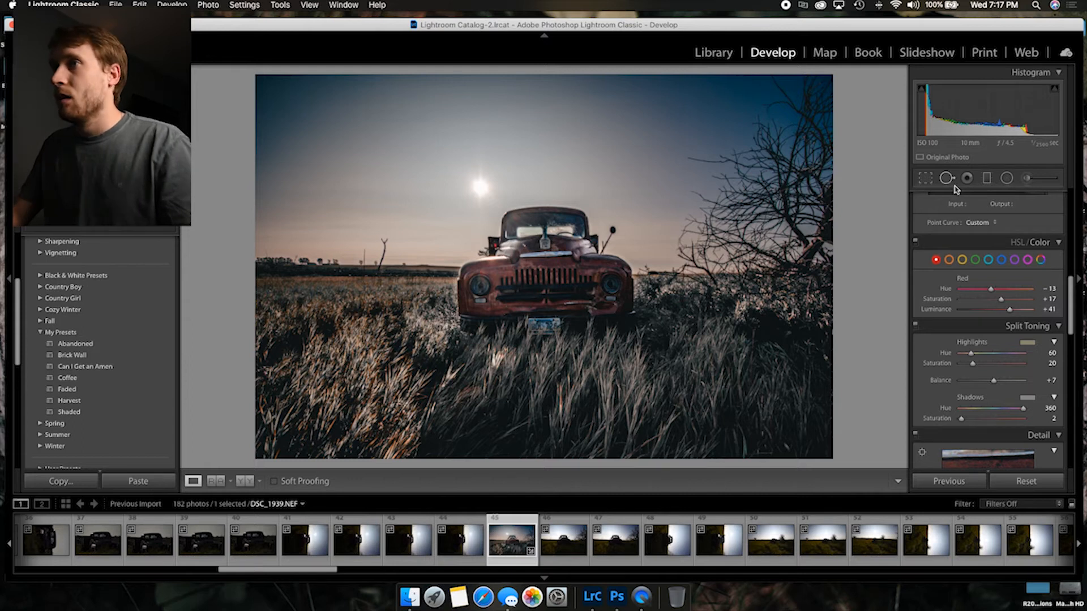
Straighten the photo to an angle of 0.63 and crop it to the 4 x 5 / 8 x 10 aspect ratio.
click(926, 178)
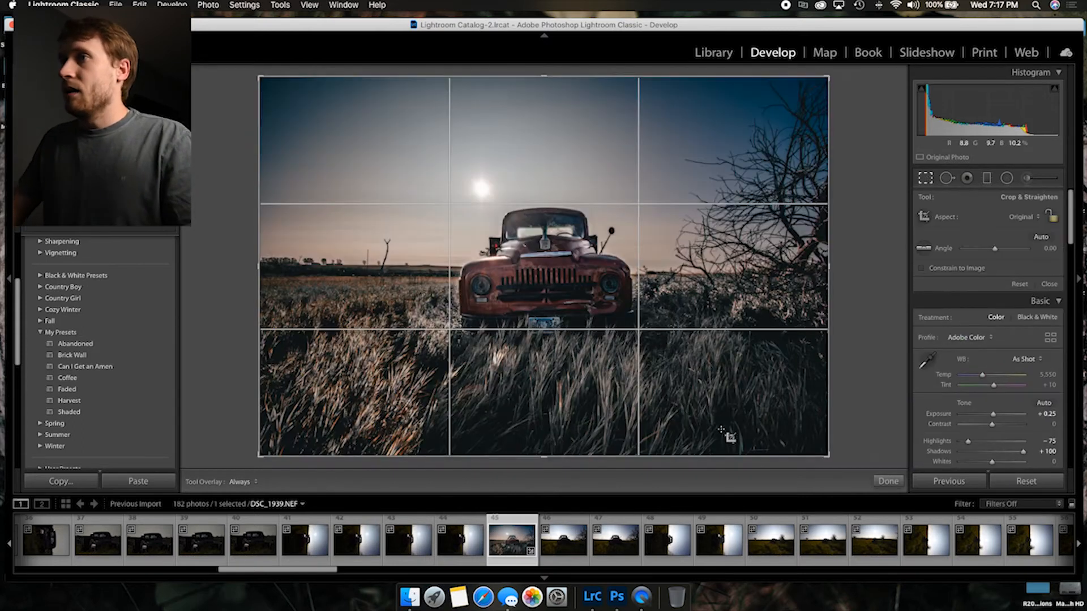
drag(835, 256, 835, 269)
click(987, 179)
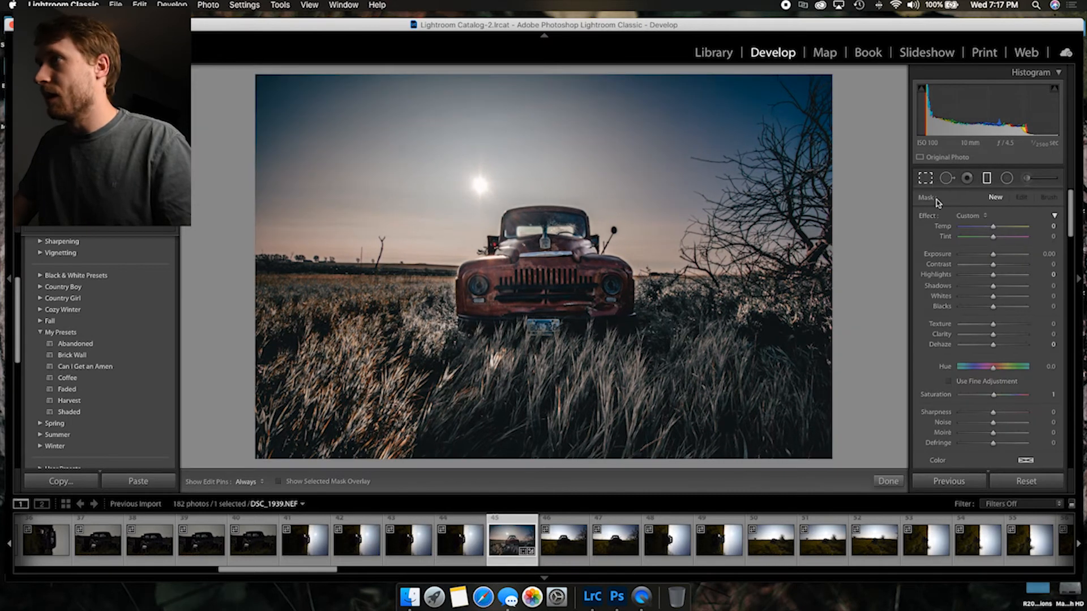
key(r)
click(1025, 217)
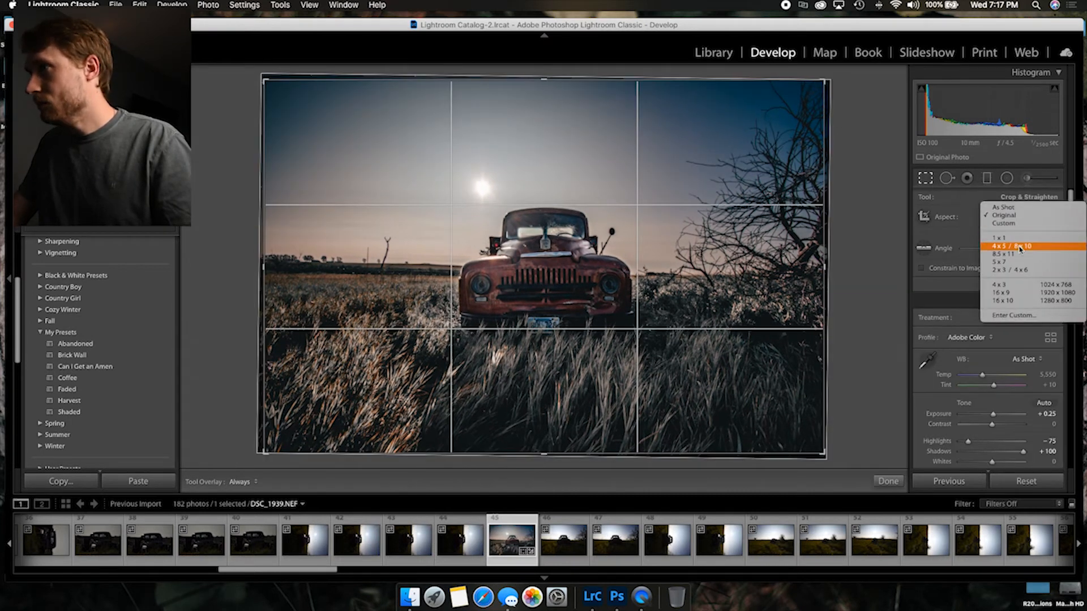
click(1021, 244)
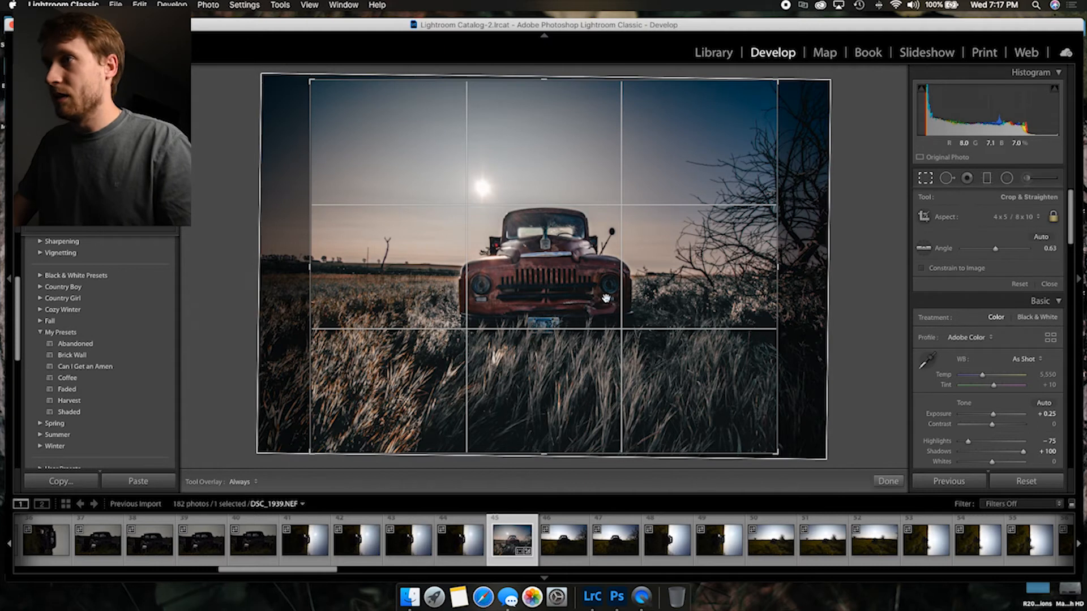
click(888, 481)
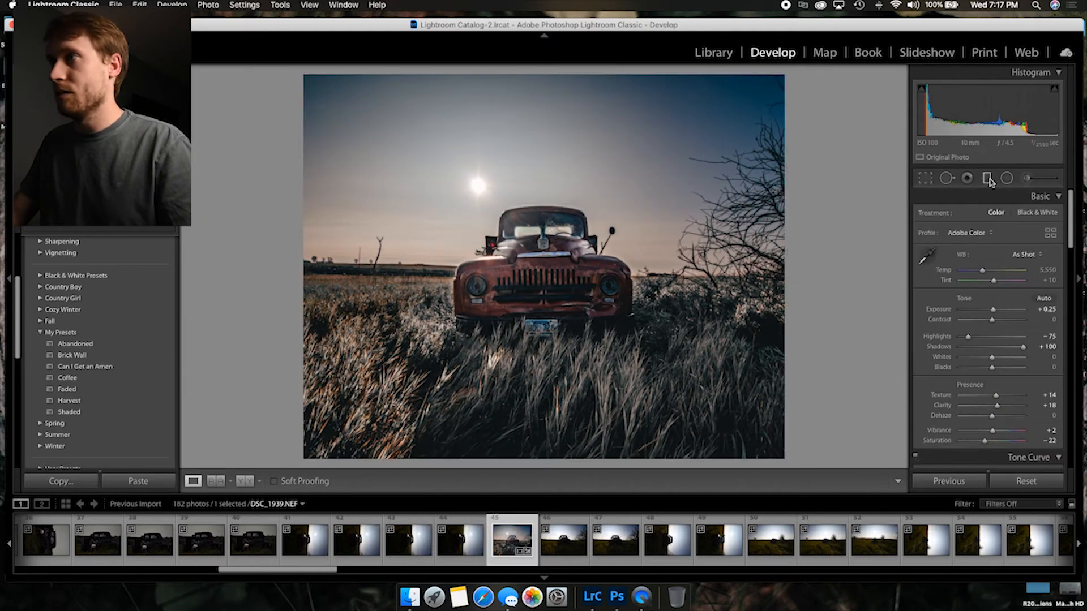
Switch the 4 x 5 / 8 x 10 crop to portrait orientation and center the truck within it.
click(924, 179)
drag(773, 455, 747, 511)
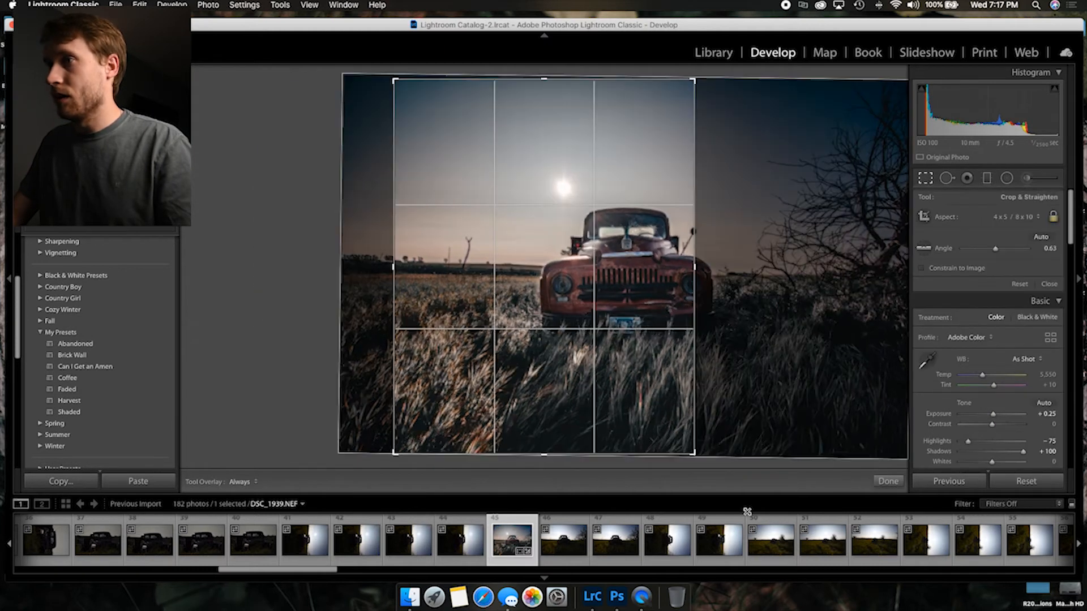
drag(569, 347, 476, 359)
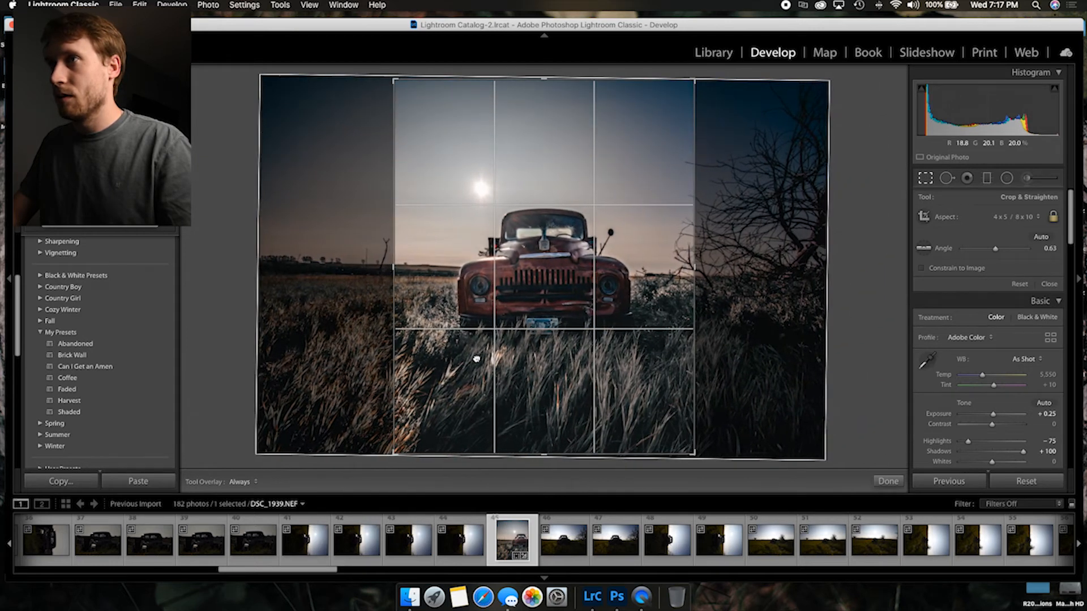
click(887, 481)
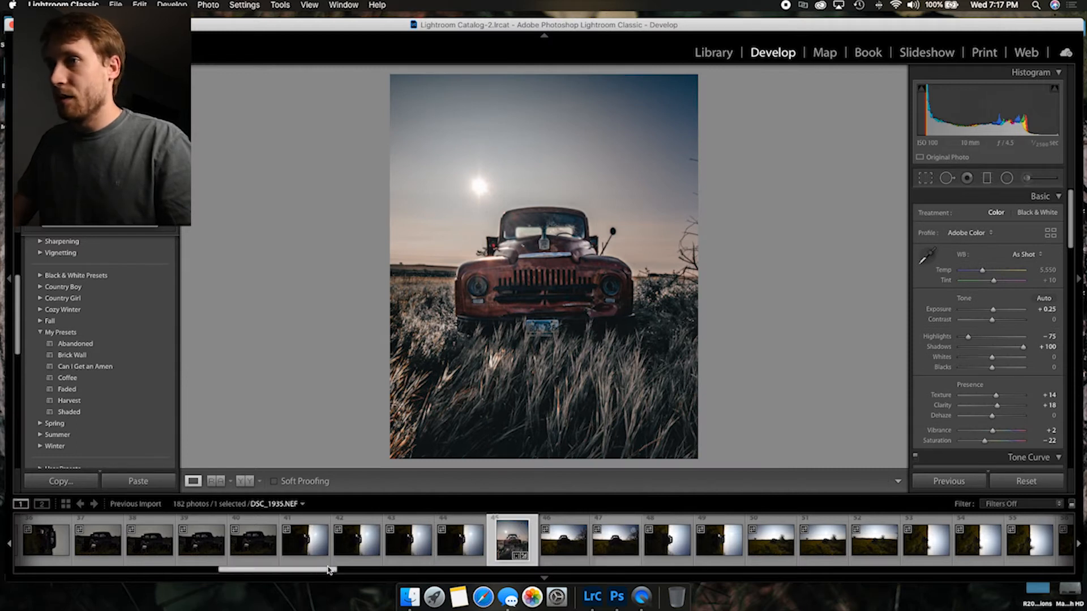
Open photo DSC_1971 of the truck seen from an angle and apply the Can I Get an Amen preset.
drag(324, 570, 326, 571)
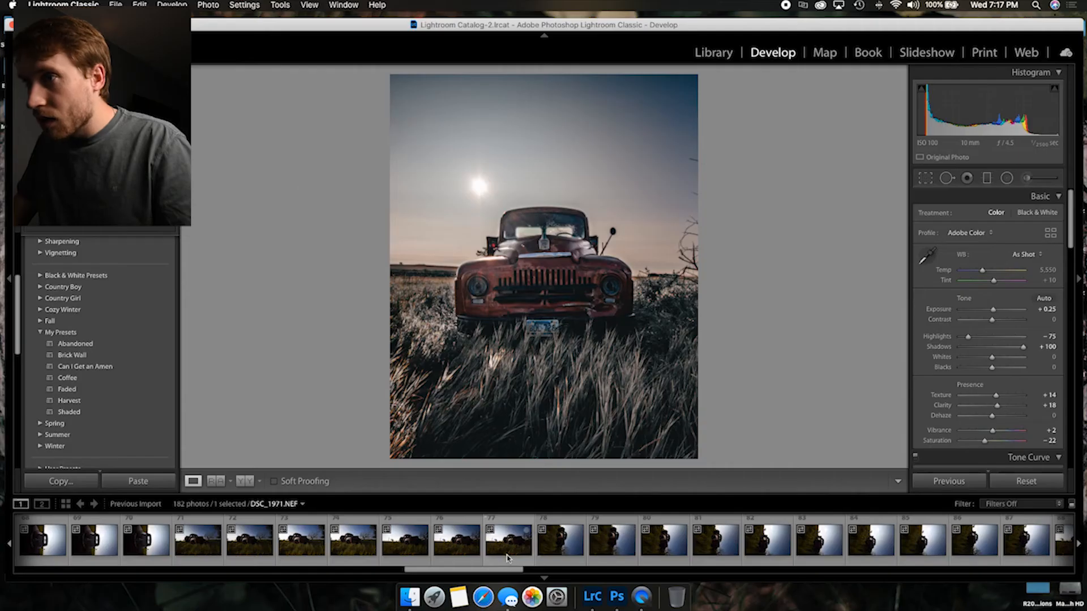
click(510, 545)
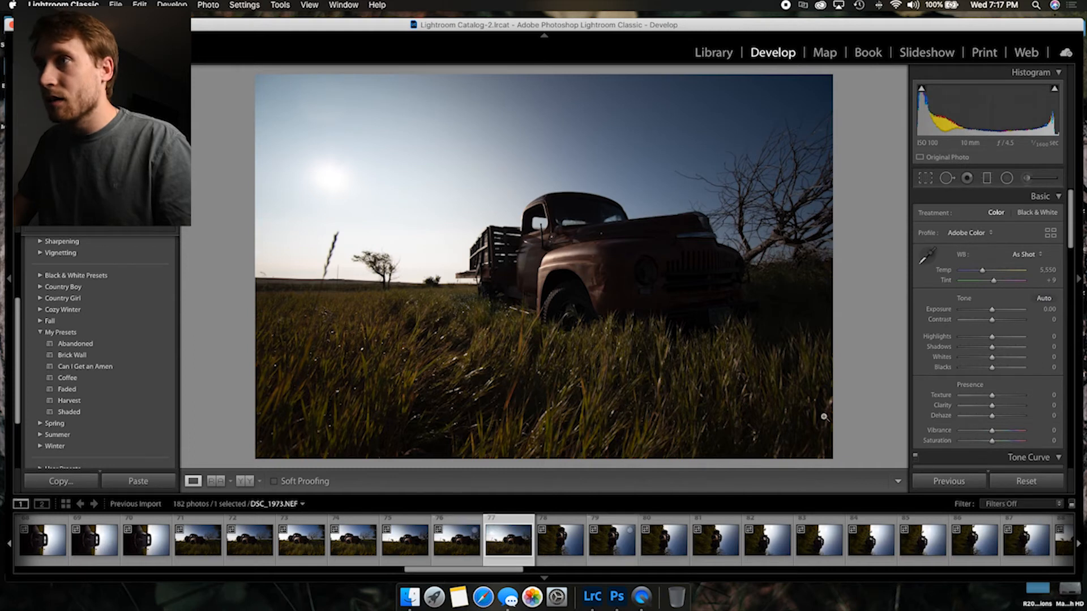
click(102, 367)
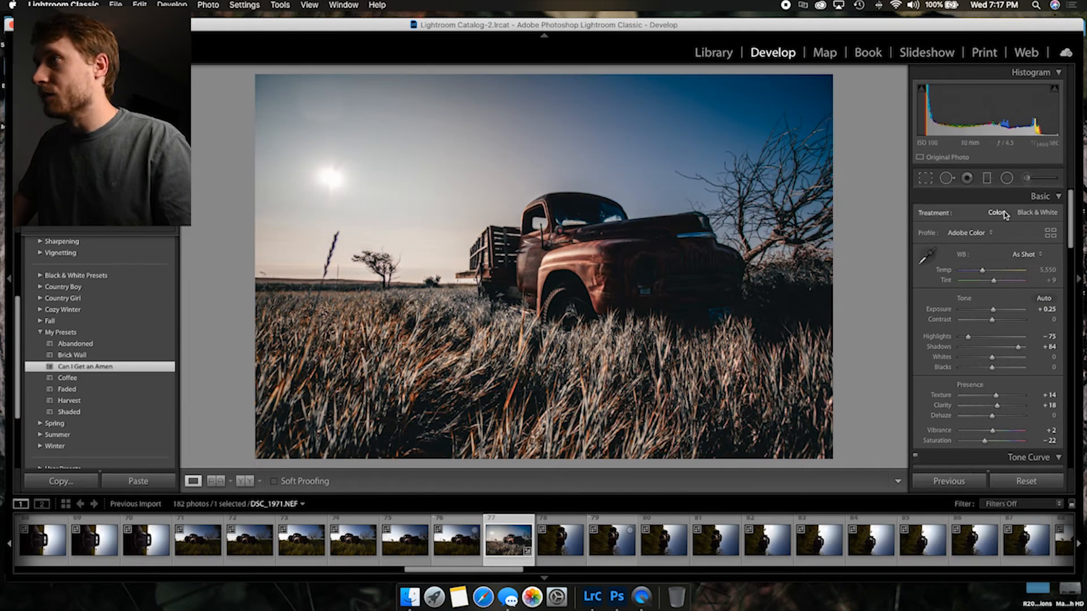
Add a diagonal graduated filter from the upper-right sky toward the truck, with Temp 4 and Exposure 0.89.
click(985, 177)
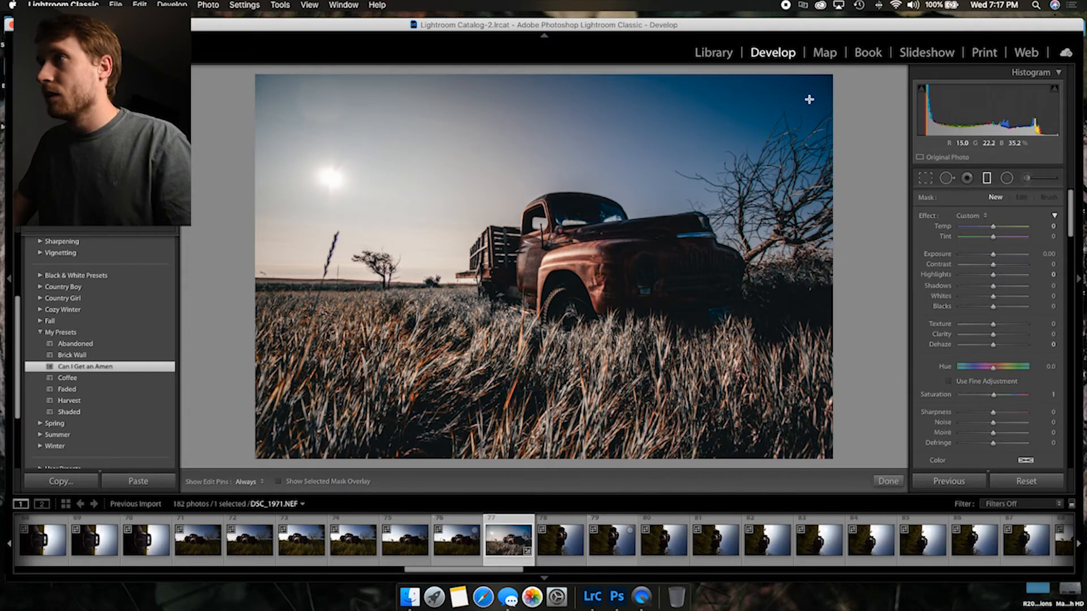
drag(809, 99, 569, 316)
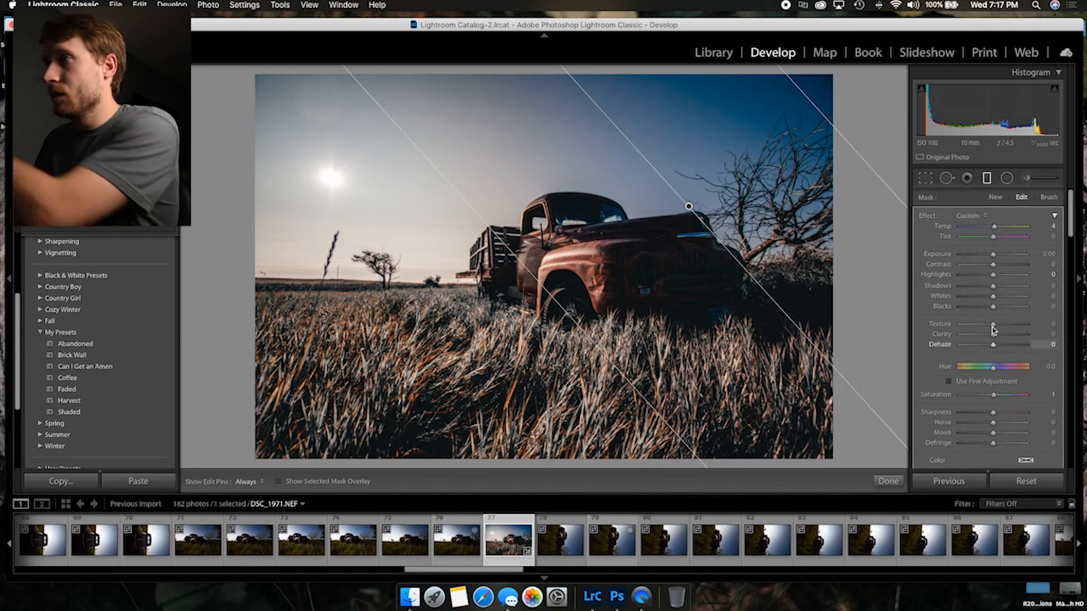
drag(994, 257, 1002, 260)
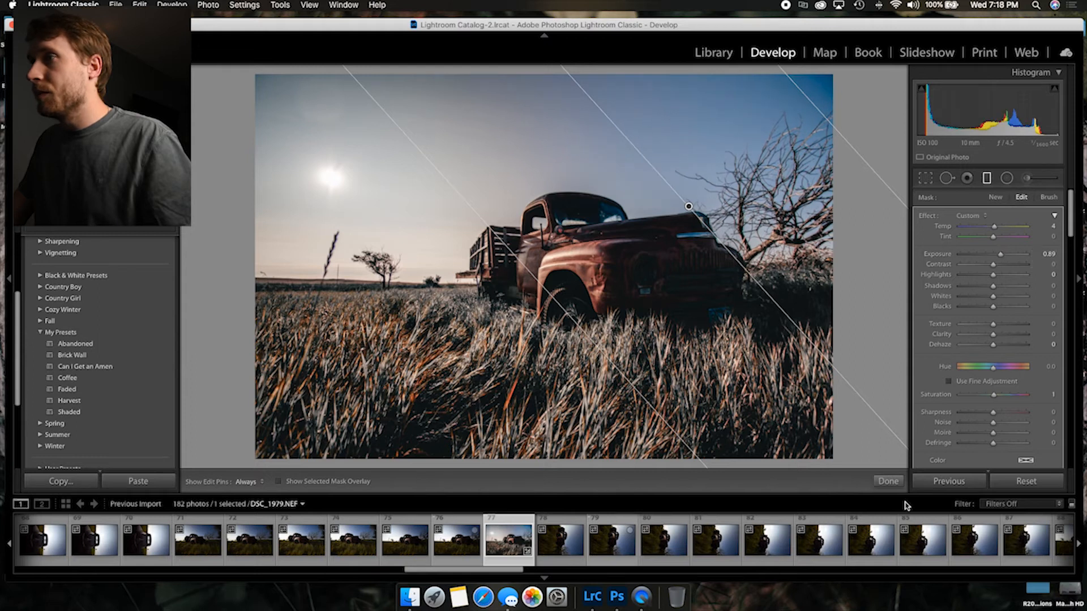
click(888, 482)
Set the Blue color channel's Saturation to +9 and Luminance to +47.
scroll(998, 271, down, 15)
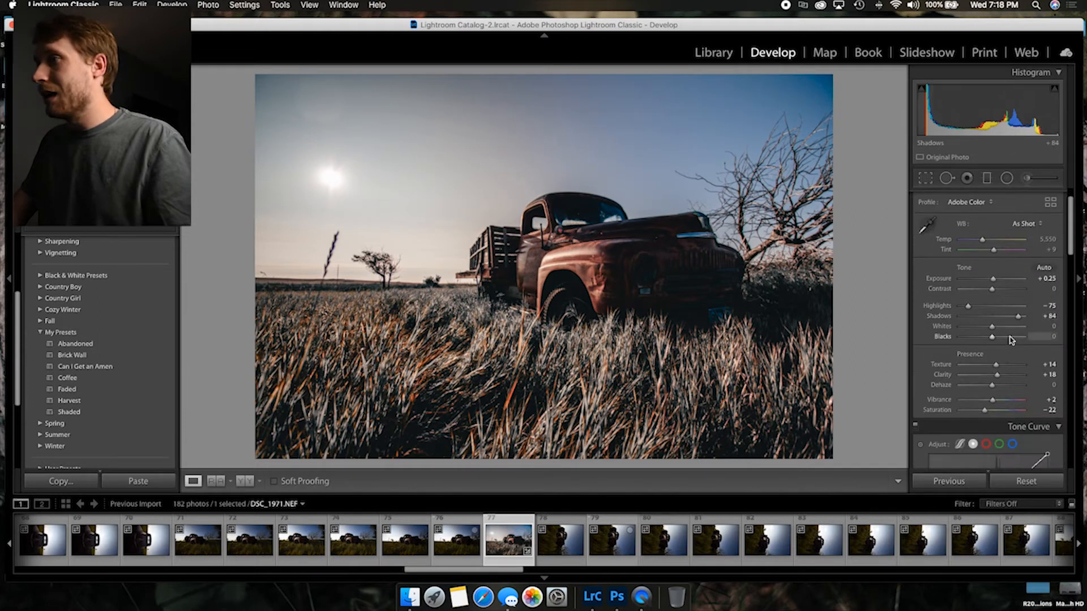
scroll(1013, 338, down, 2)
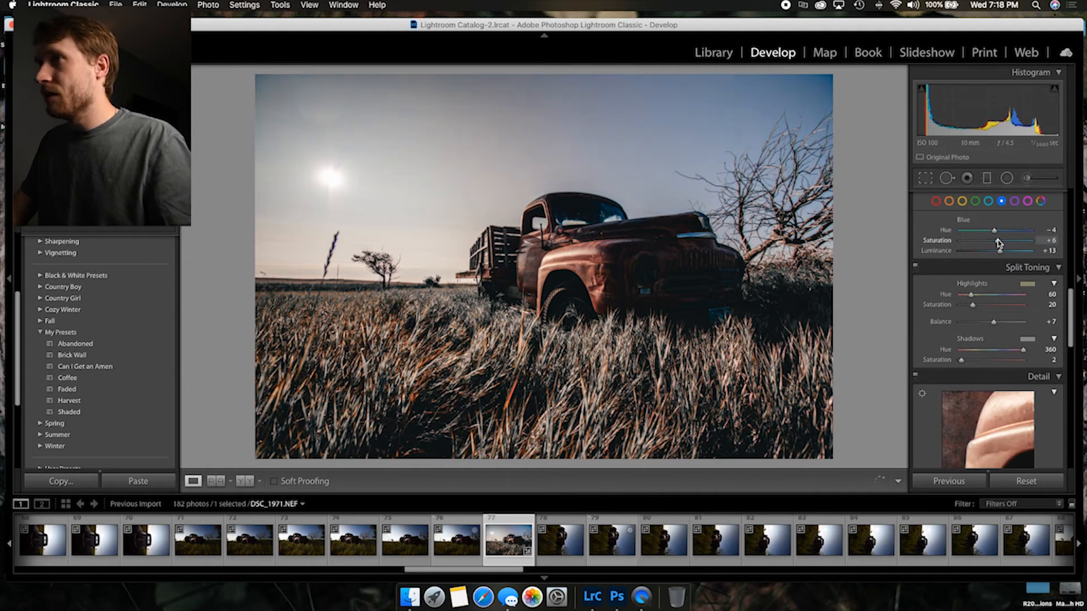
drag(1000, 250, 1018, 256)
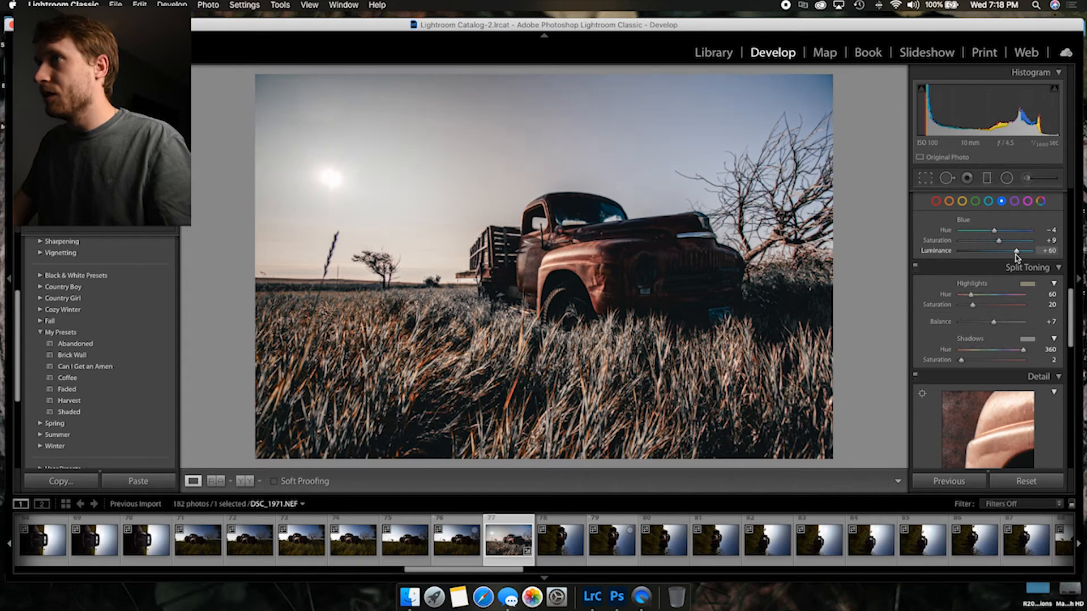
Paint an adjustment brush mask over the truck's grille, hood, fender and cab.
scroll(1011, 256, up, 10)
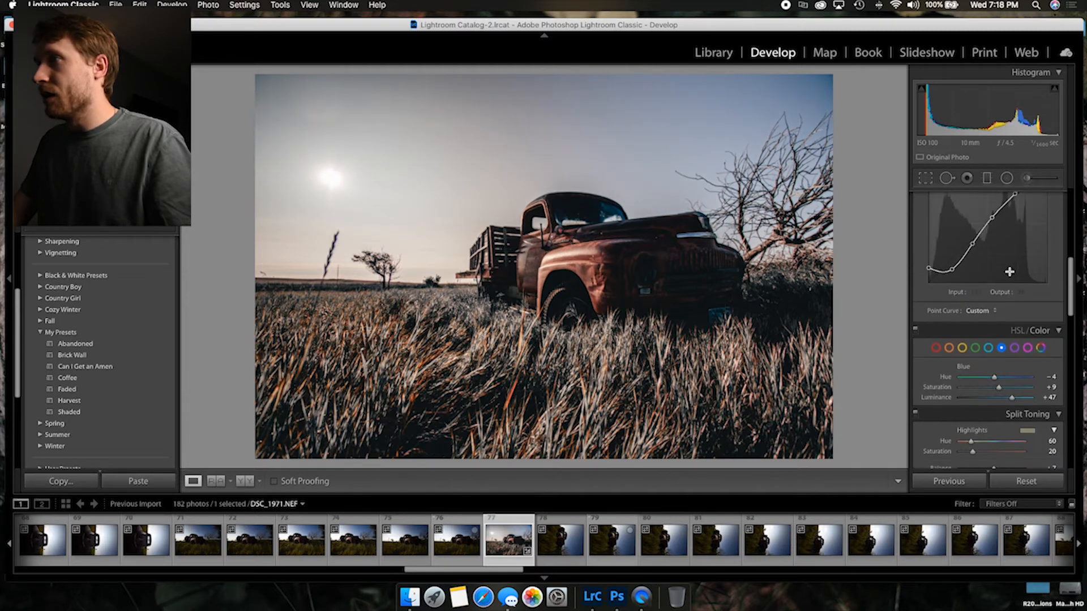
scroll(1010, 288, up, 3)
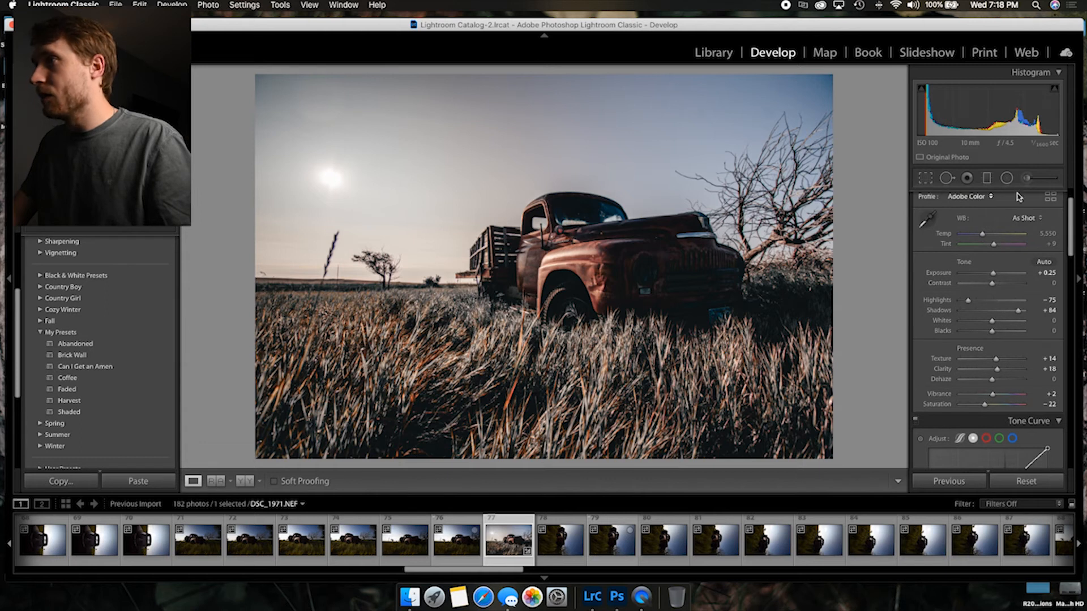
click(1026, 178)
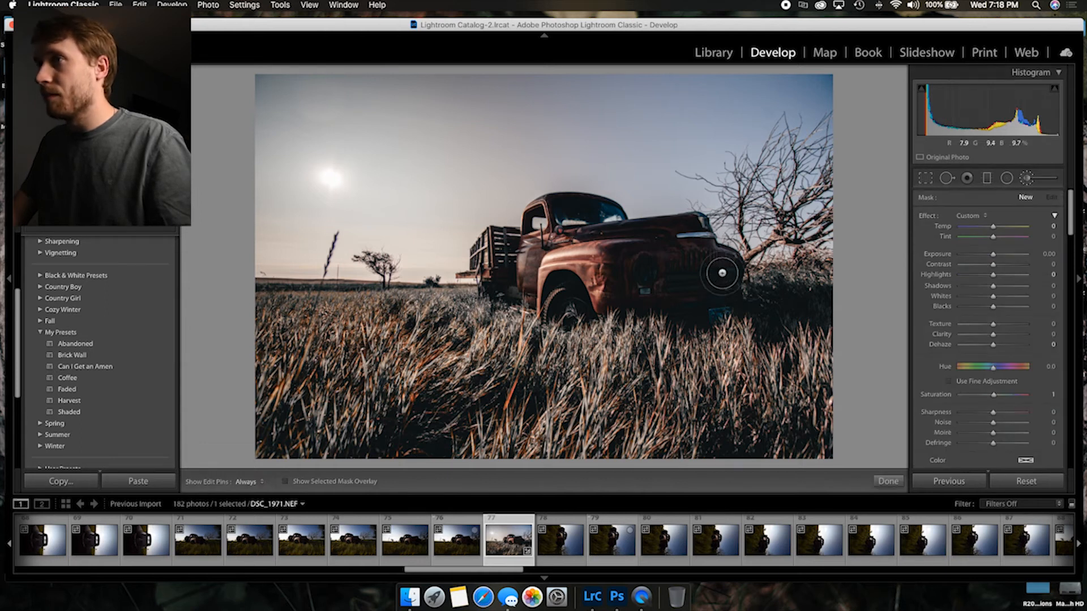
drag(689, 235, 673, 236)
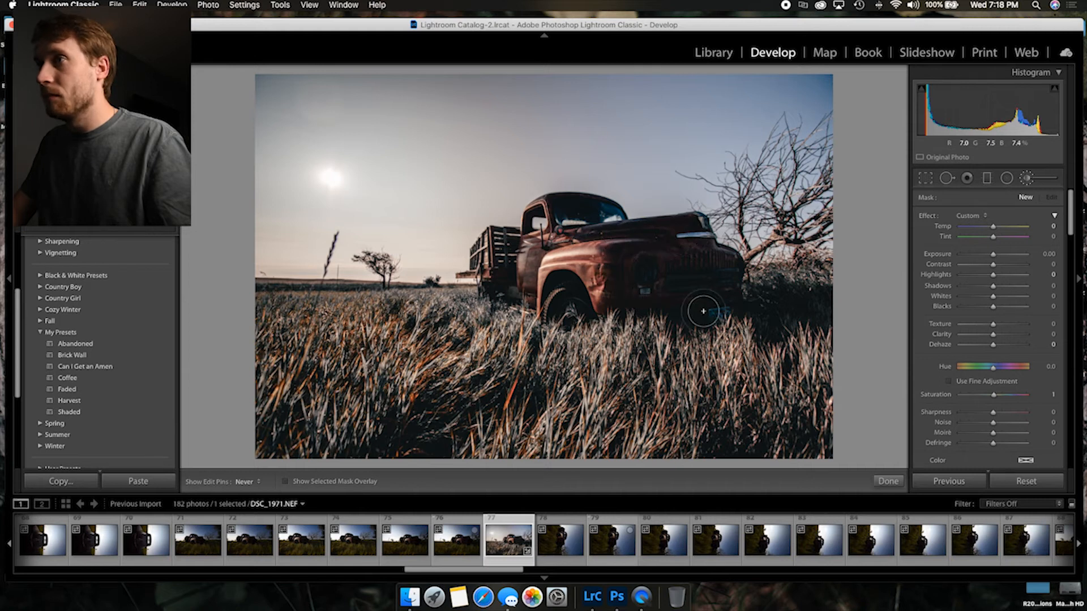
mouse_move(725, 267)
mouse_down()
mouse_move(703, 272)
mouse_move(645, 246)
mouse_up()
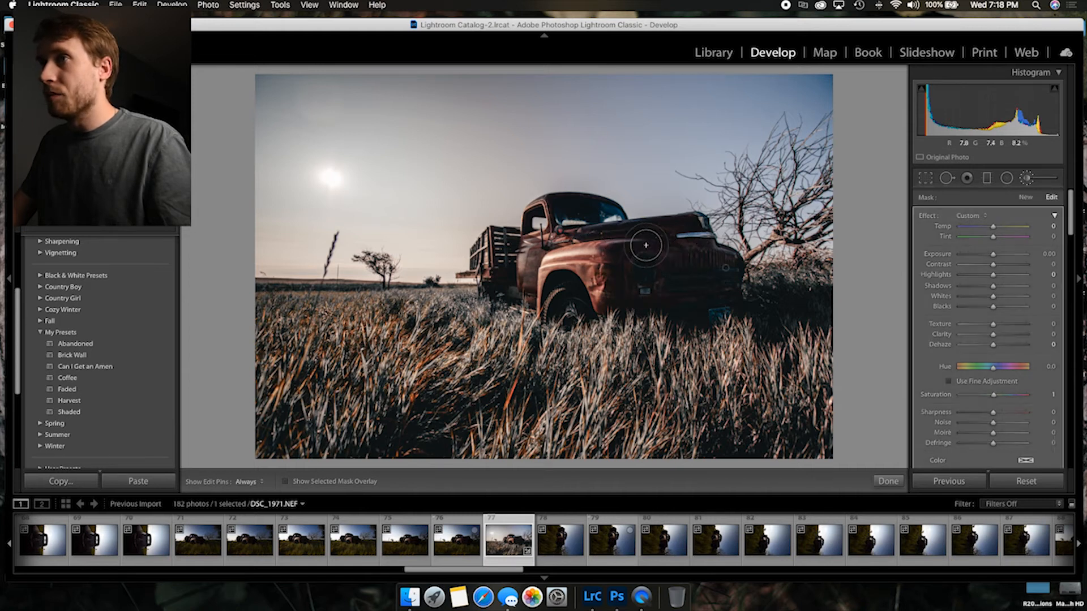
scroll(646, 245, down, 5)
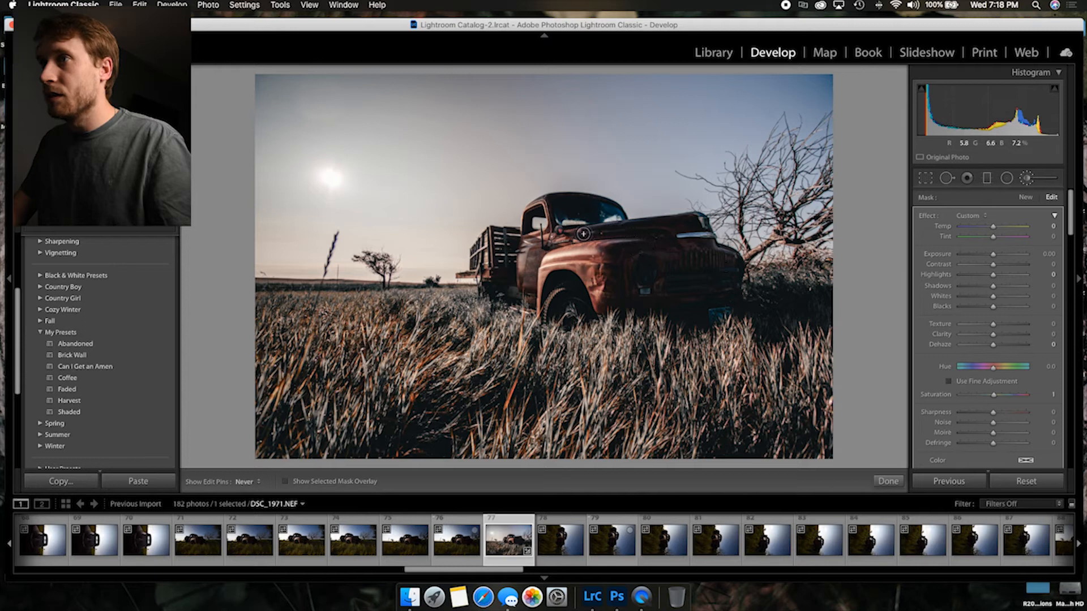
key(h)
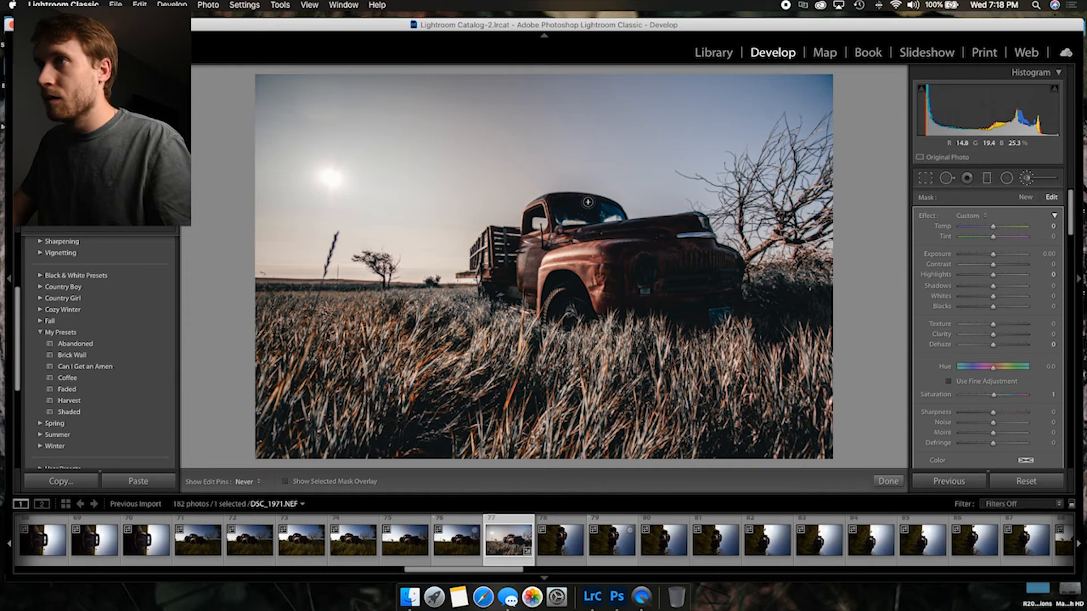
Set the truck brush mask's Exposure to 0.80 and finish the brush adjustment.
drag(993, 254, 1001, 260)
key(h)
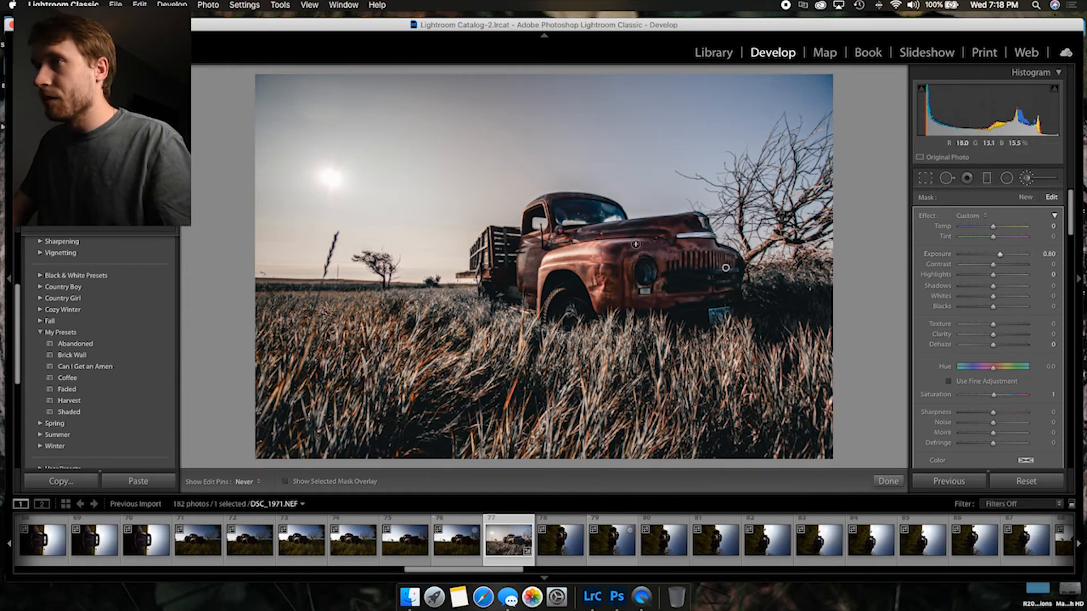
key(h)
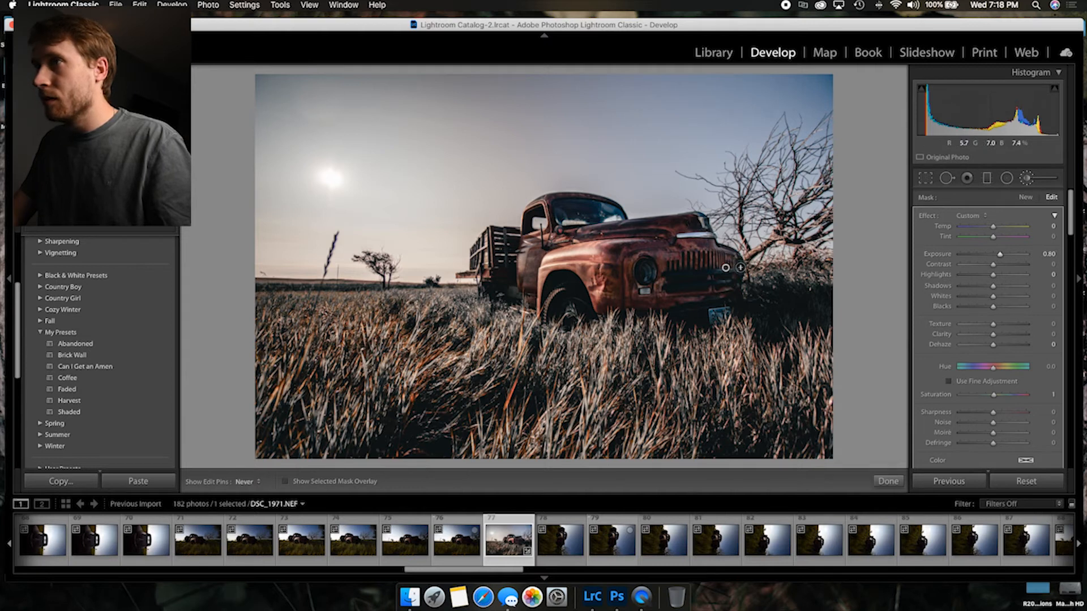
key(h)
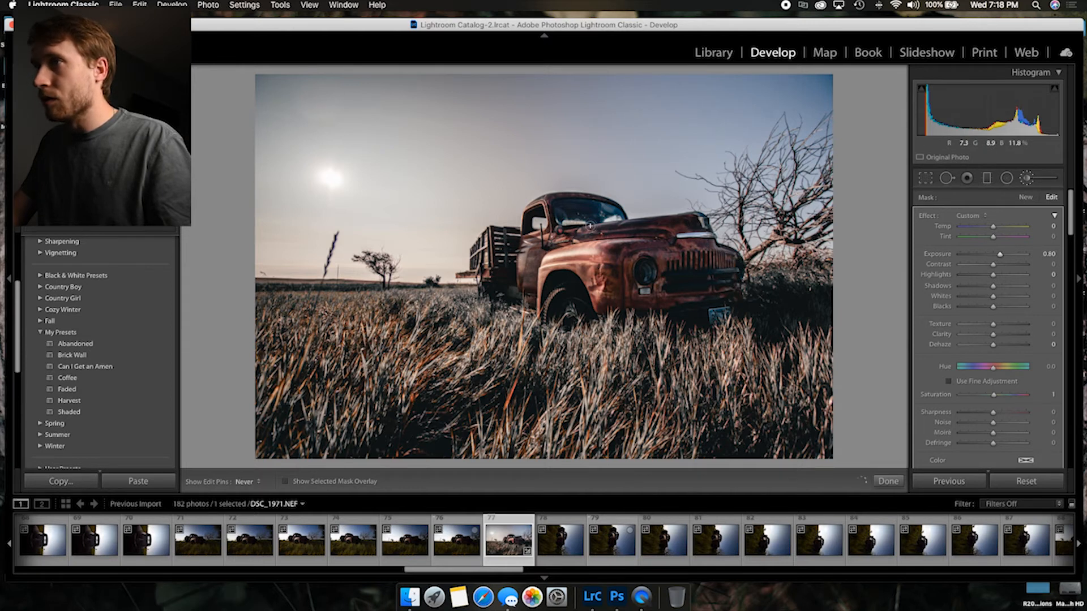
key(h)
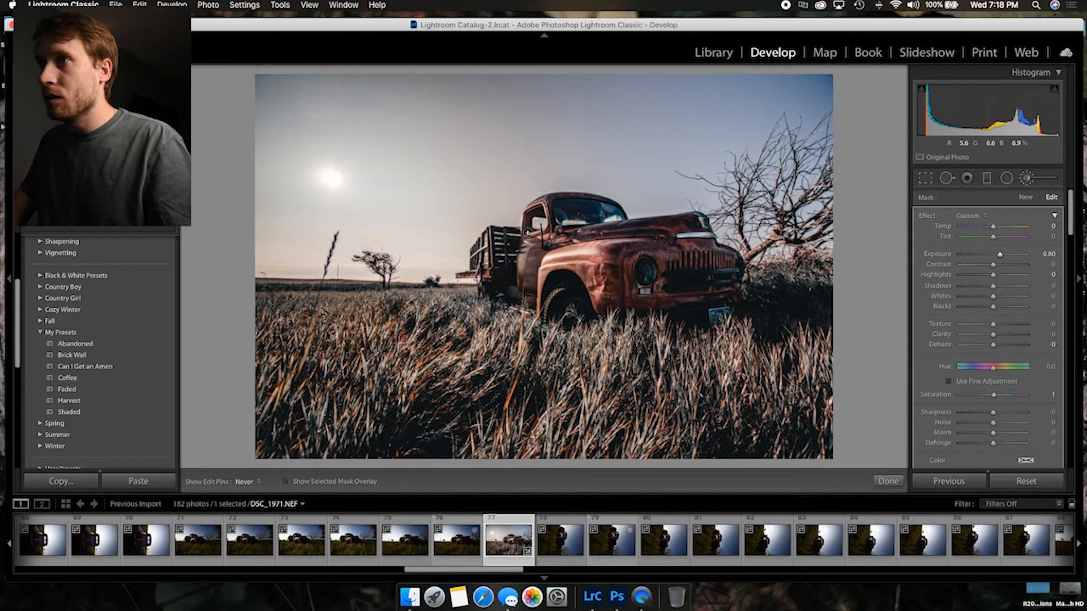
click(888, 481)
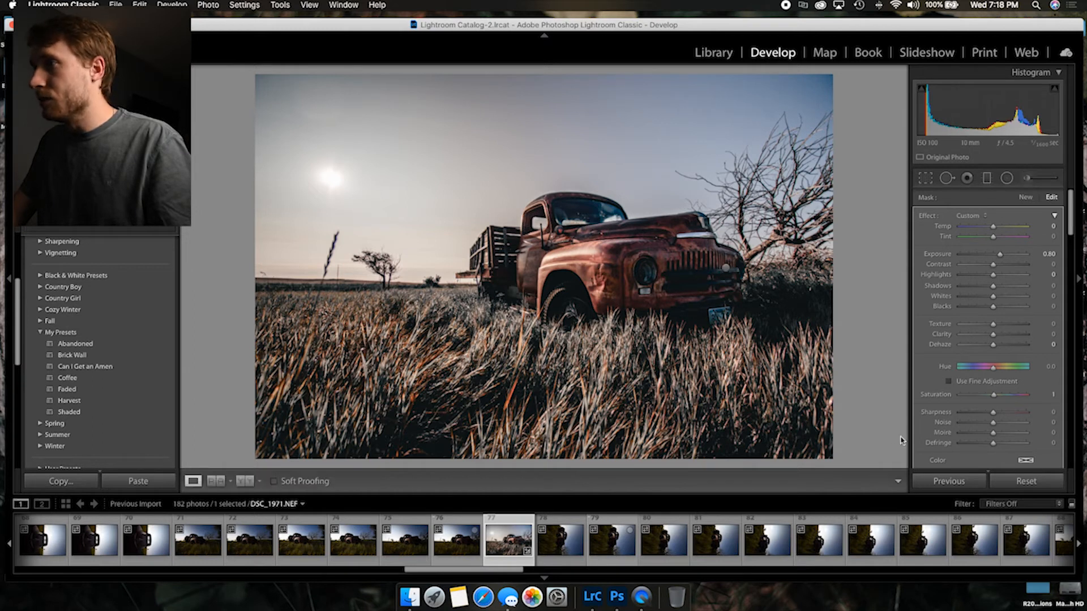
Add an oval radial filter around the truck, invert it and set its Exposure to 0.35.
click(1007, 178)
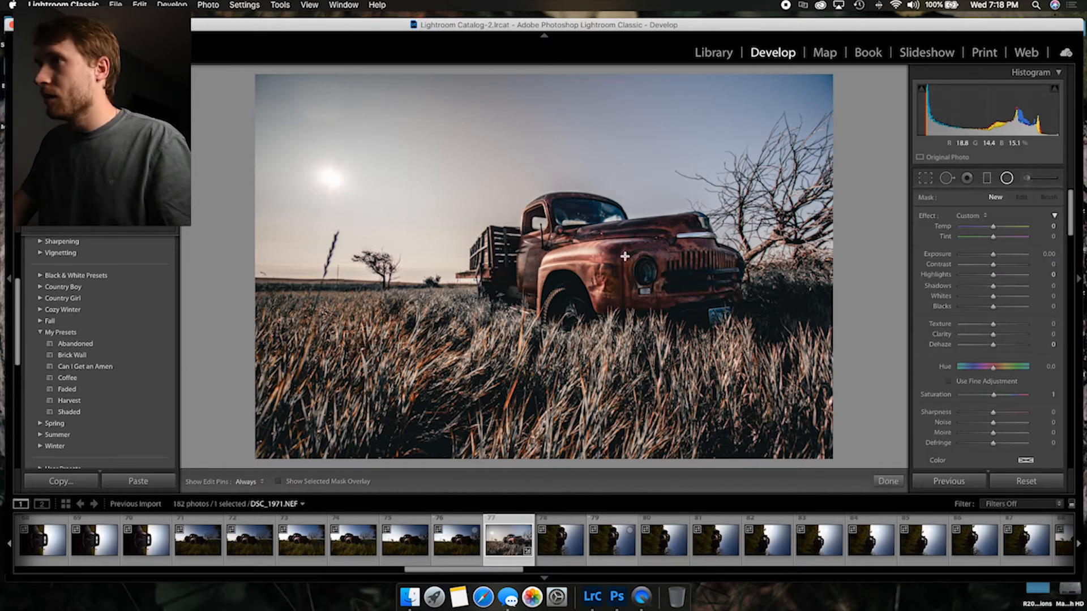
drag(611, 258, 794, 370)
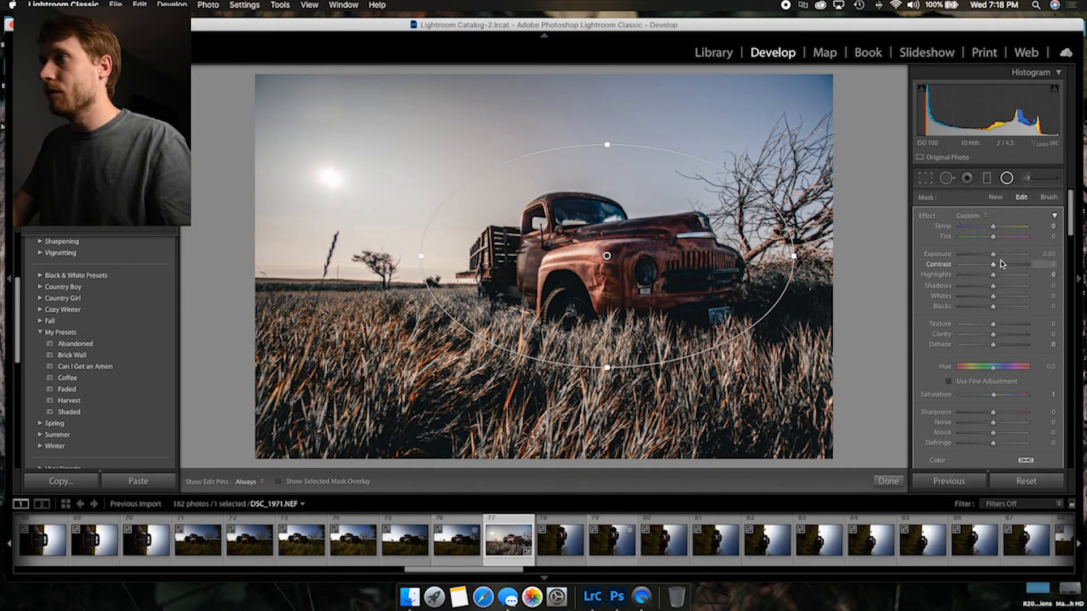
drag(994, 259, 997, 259)
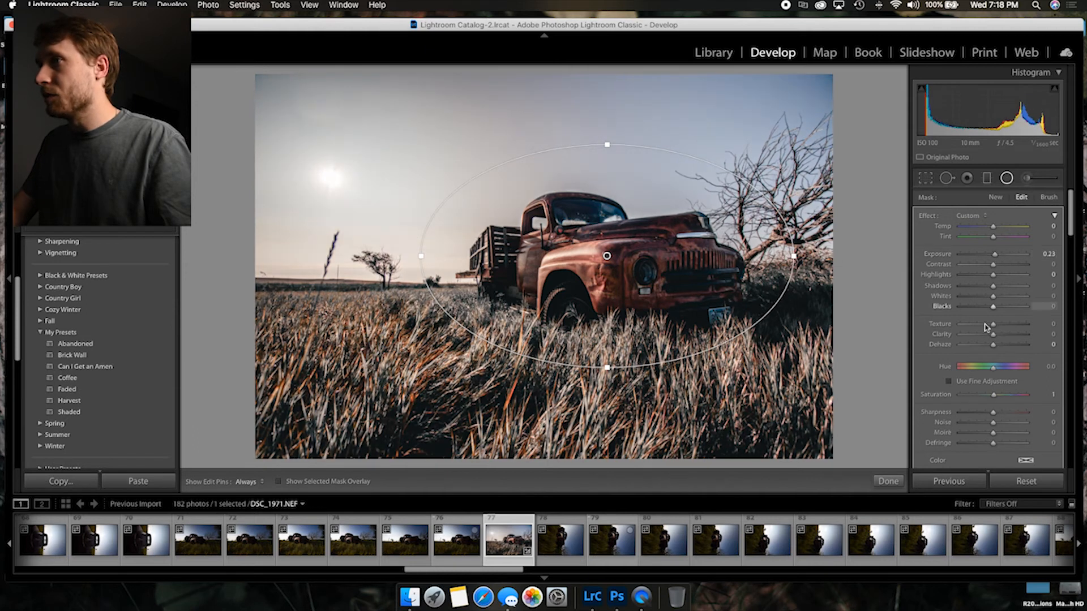
scroll(991, 317, down, 2)
scroll(951, 465, down, 1)
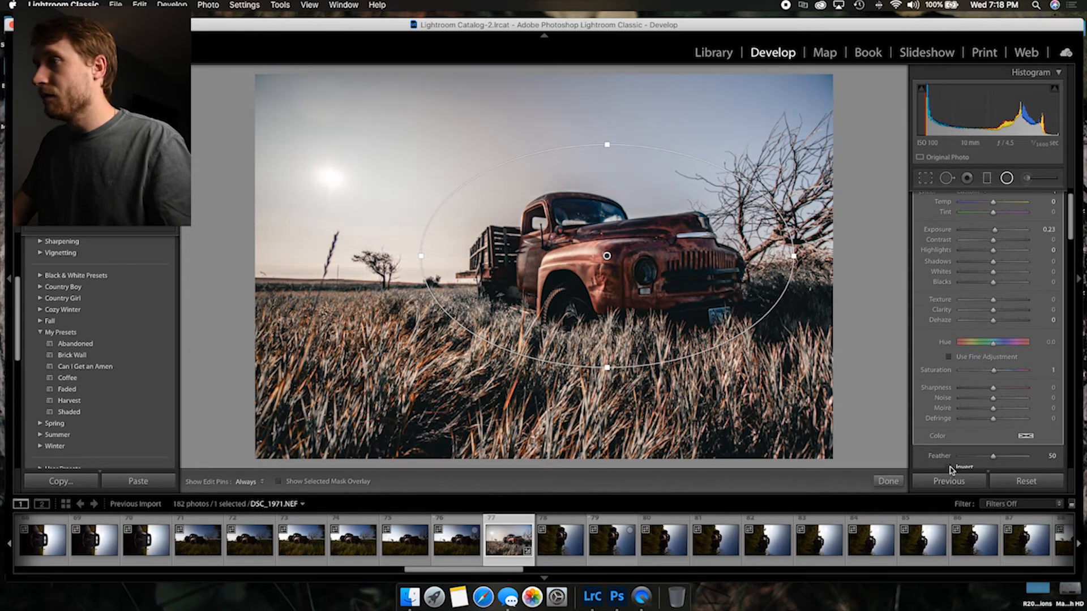
click(951, 468)
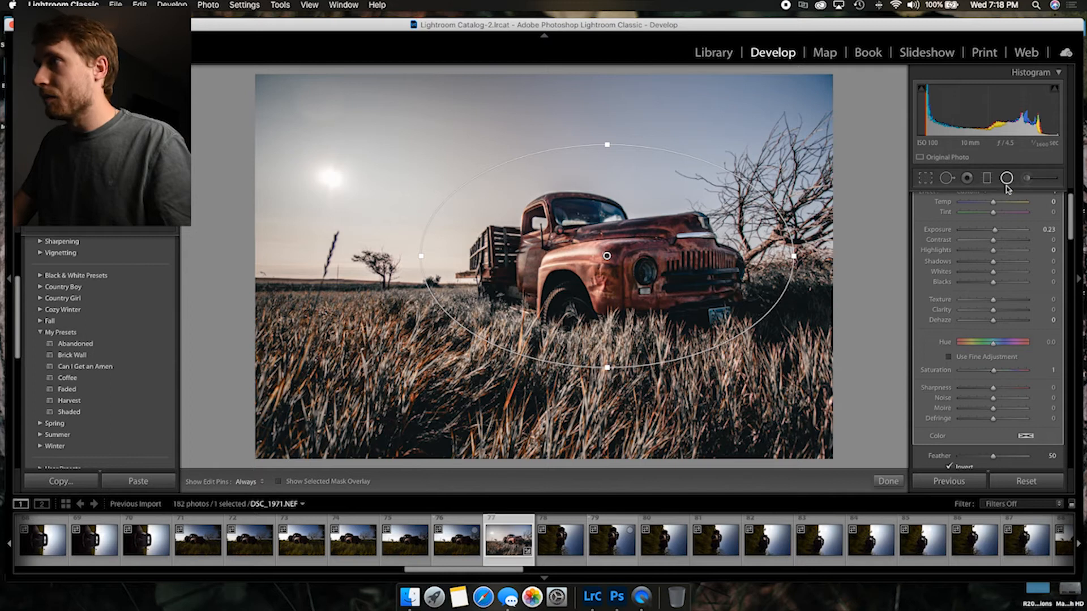
scroll(1000, 226, up, 1)
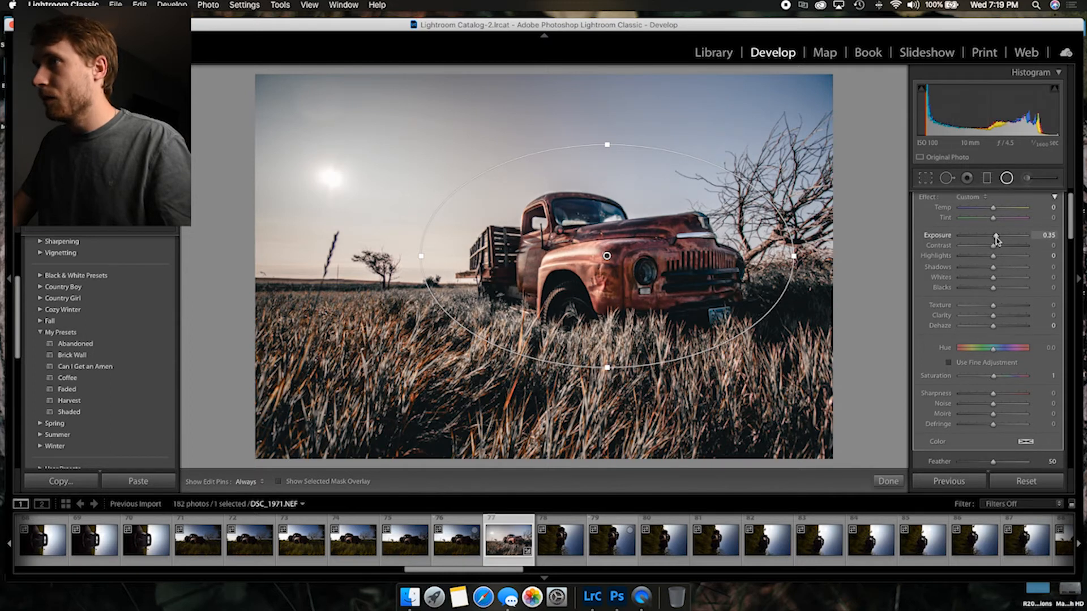
click(888, 481)
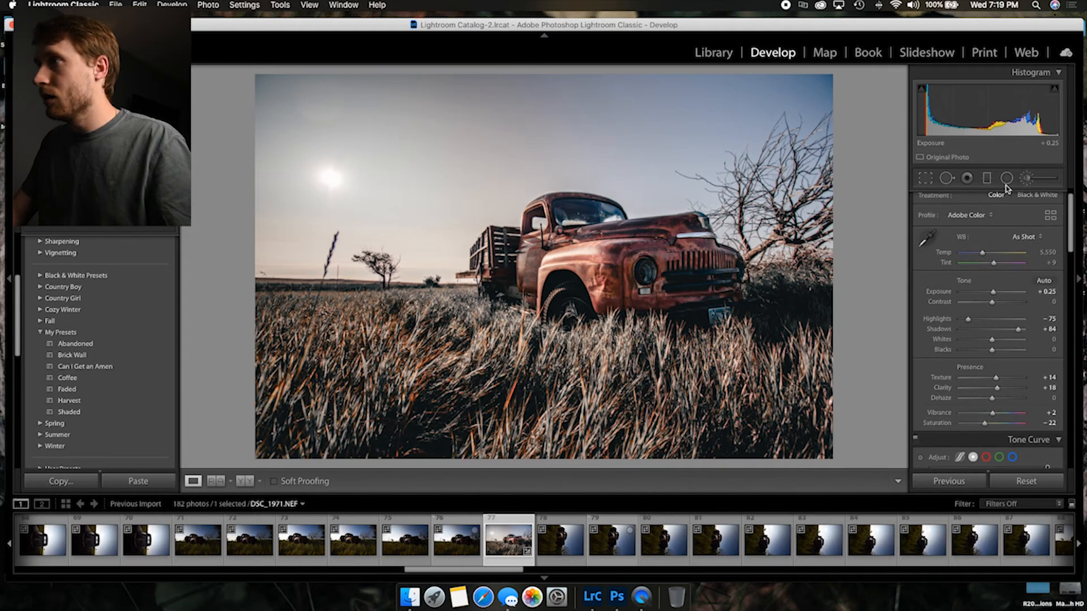
Crop the photo to the 4 x 5 / 8 x 10 aspect and reposition it so the whole truck stays in frame.
click(925, 179)
click(1025, 217)
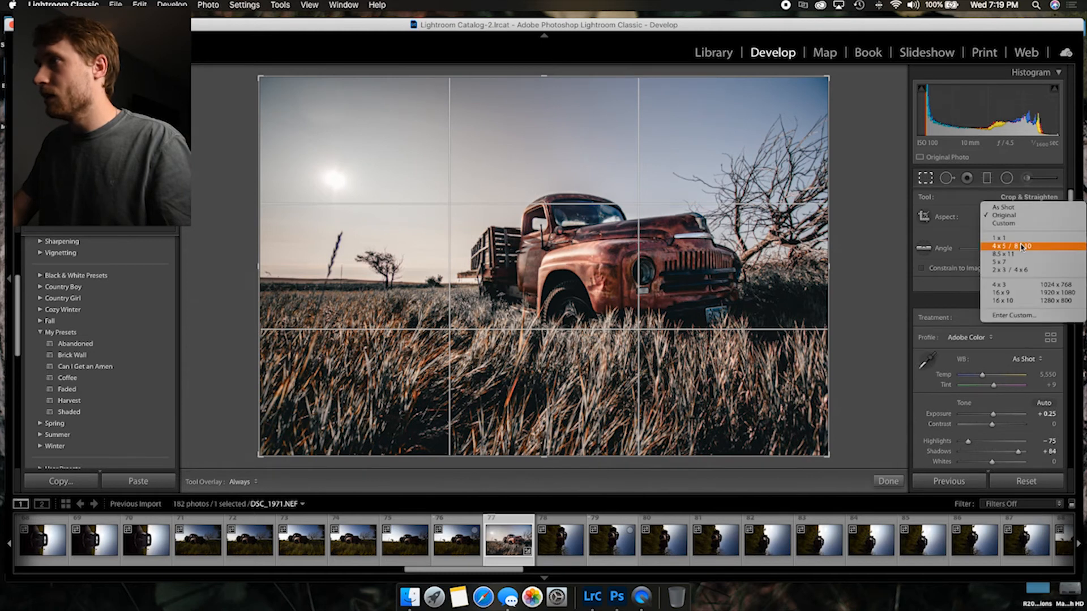
click(968, 253)
drag(662, 285, 675, 284)
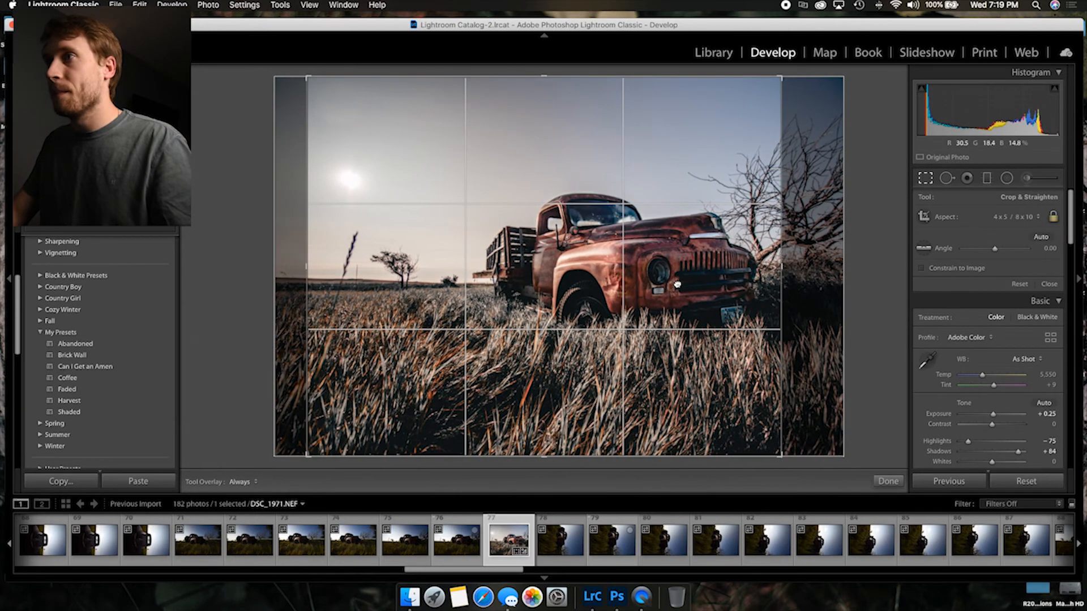
click(888, 481)
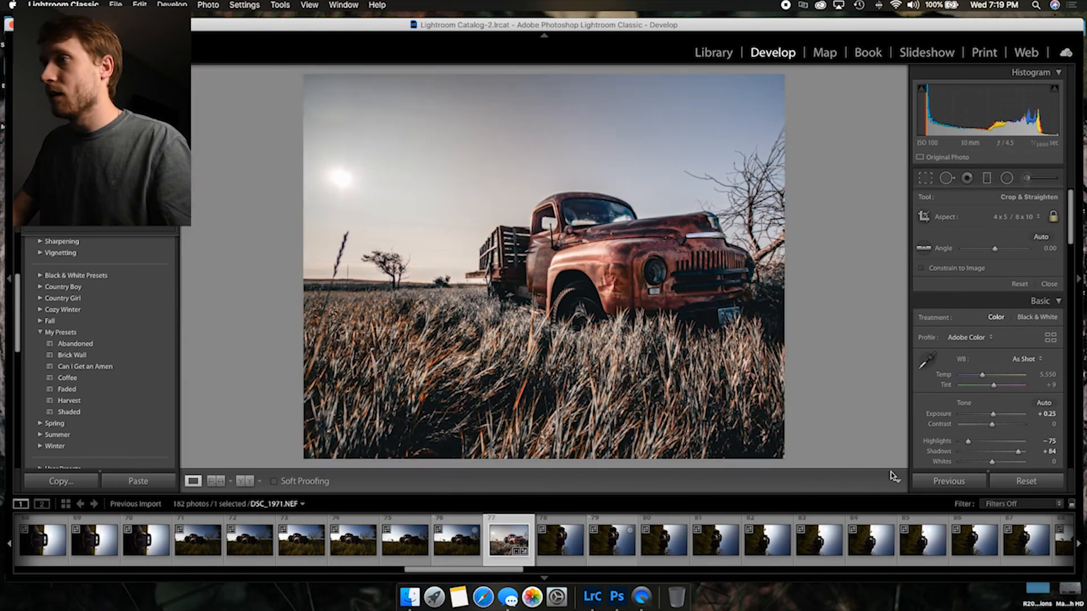
Add a large radial filter covering most of the cropped photo and set its Exposure to −0.24.
click(1006, 178)
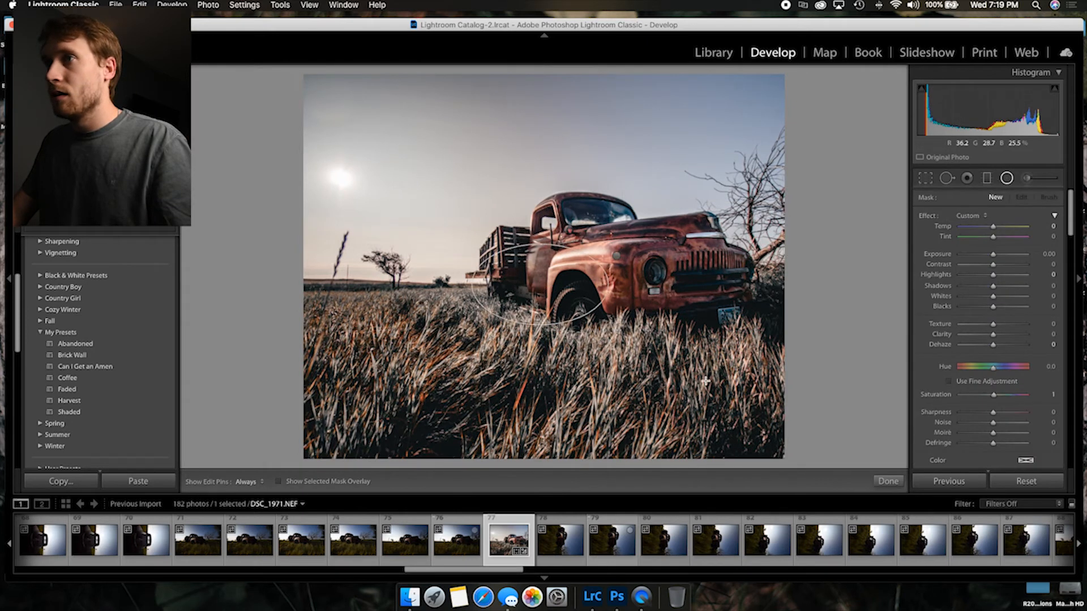
drag(540, 284, 776, 458)
drag(540, 285, 544, 266)
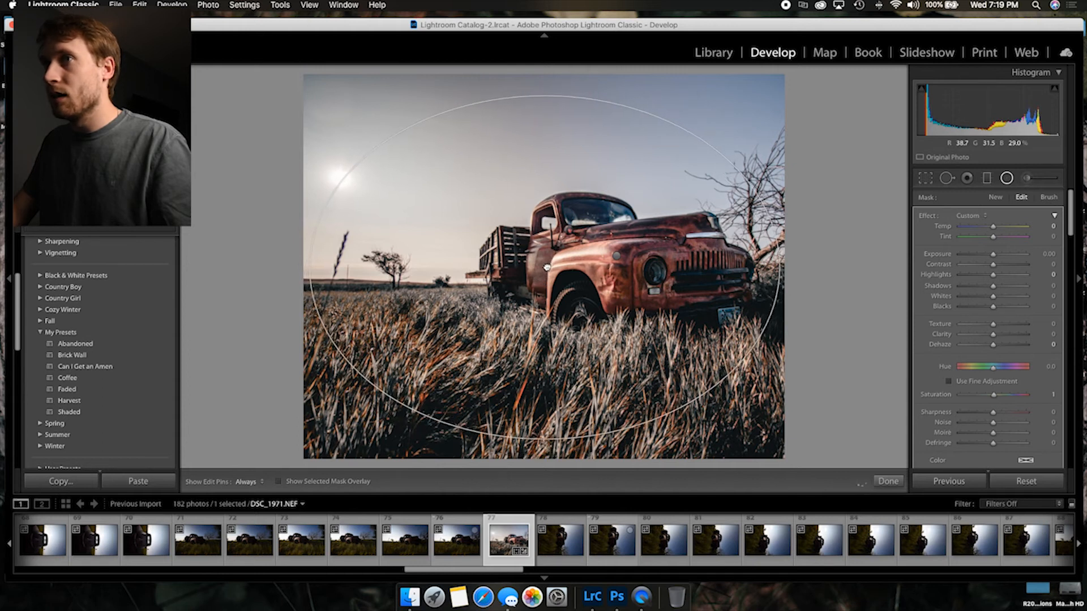
drag(994, 259, 991, 257)
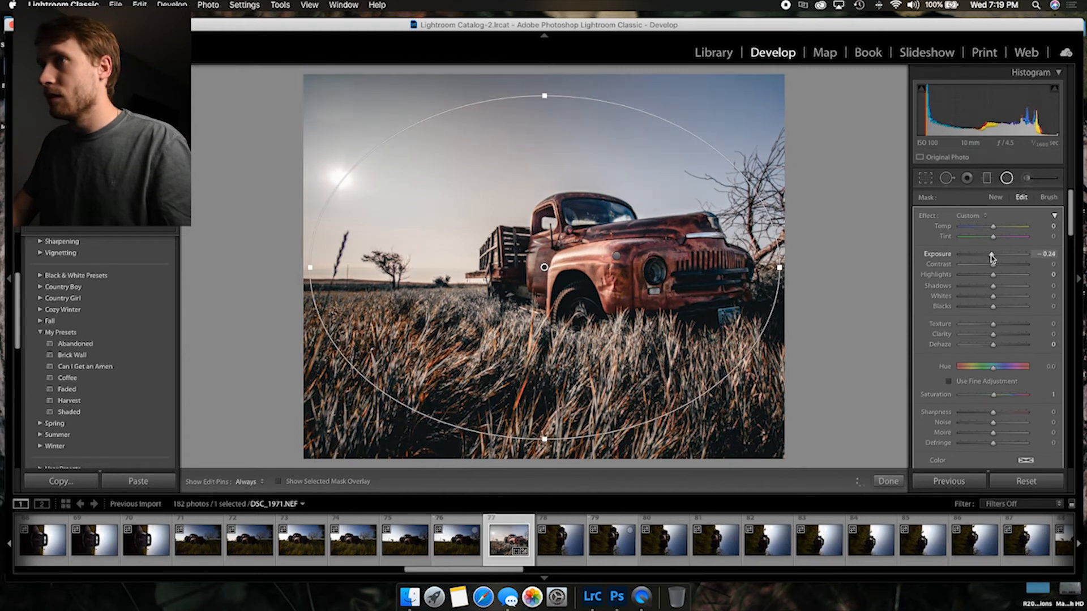
click(895, 486)
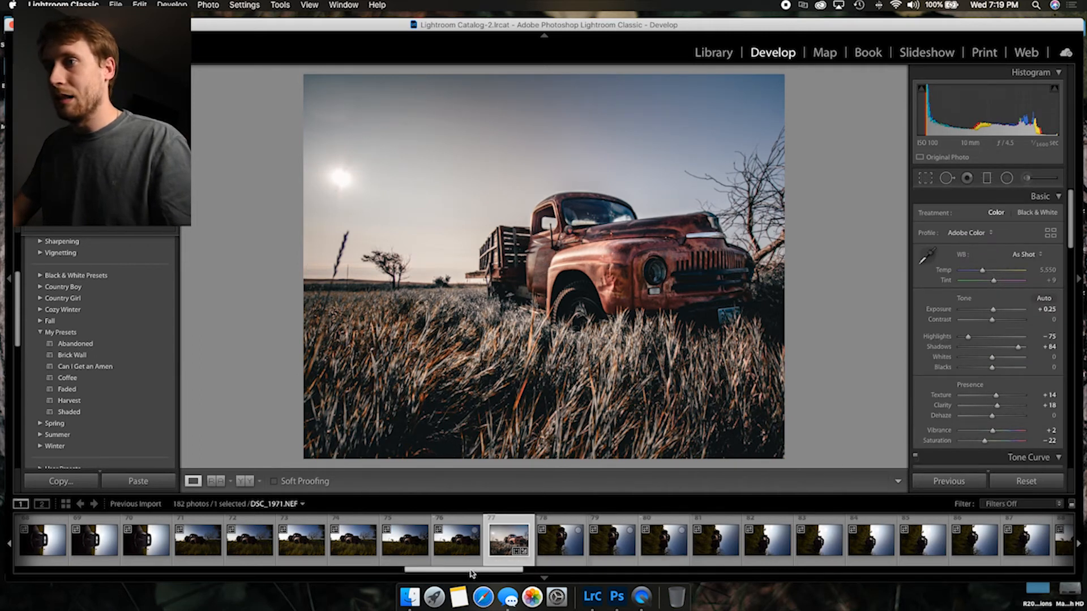
Open photo DSC_2010 of the truck's door and rotate it left (CCW).
drag(471, 573, 513, 577)
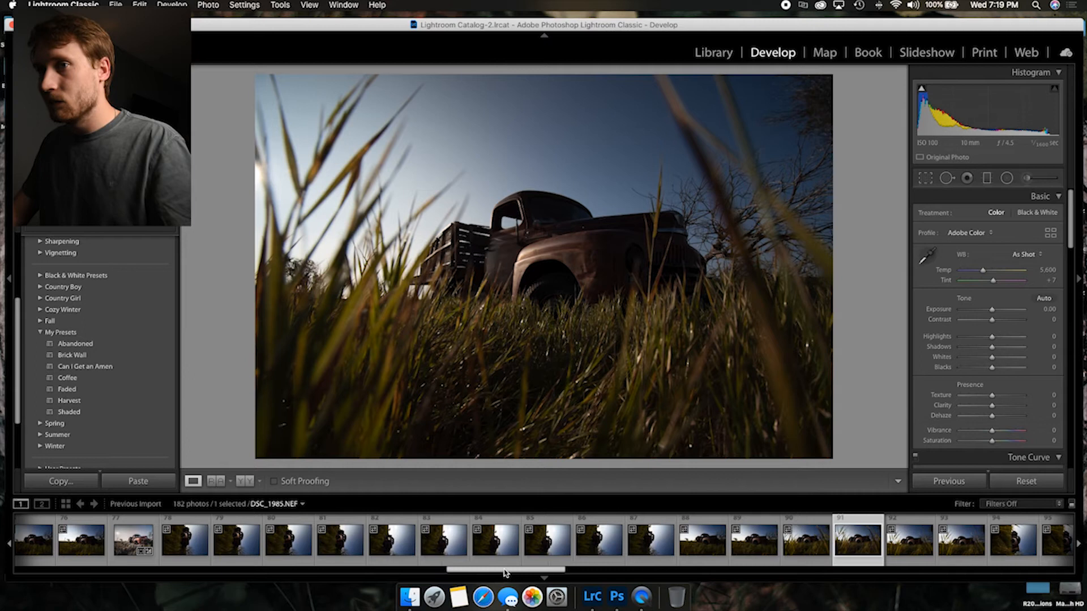
drag(512, 575, 686, 573)
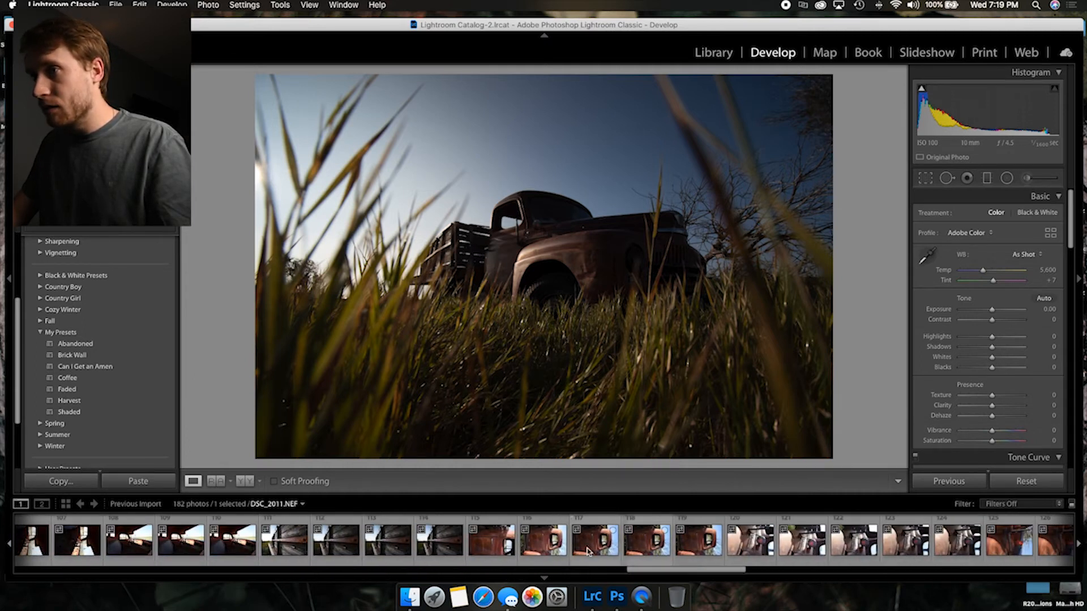
click(546, 547)
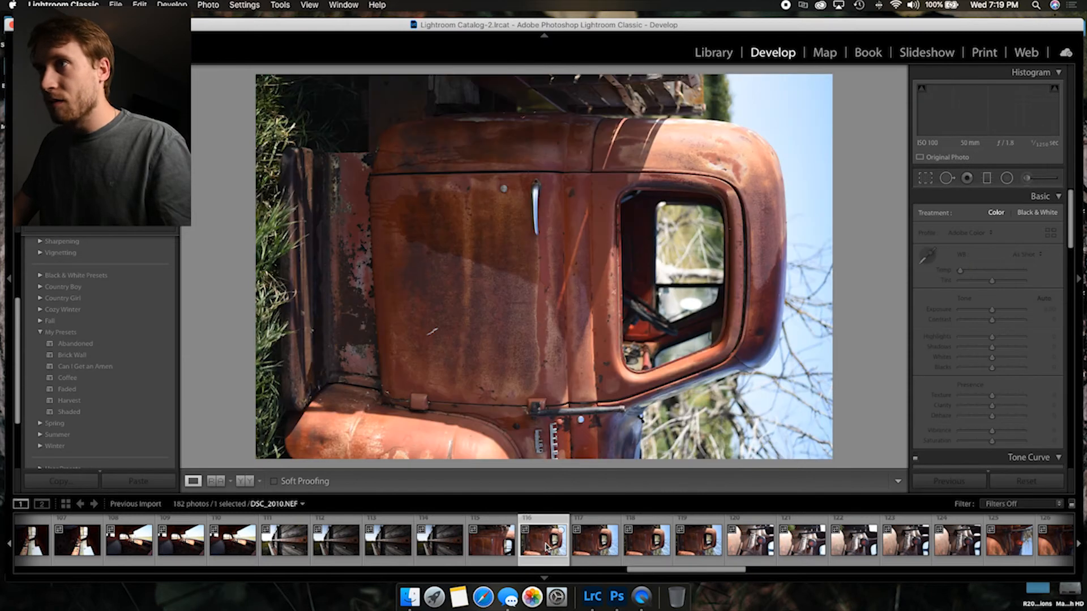
right_click(547, 546)
click(558, 480)
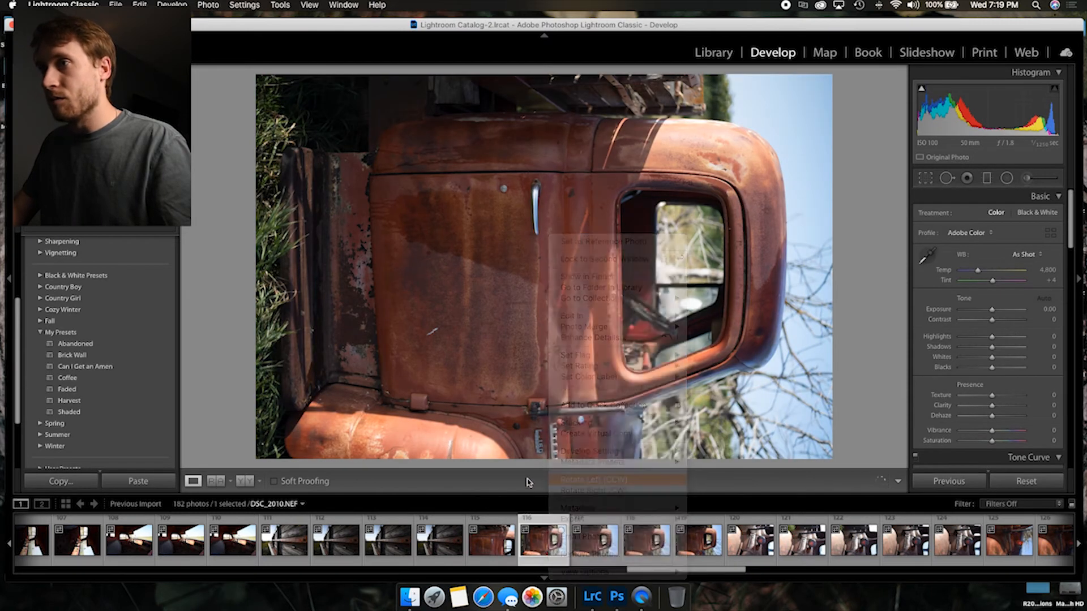
Apply the Can I Get an Amen preset and crop the door photo to 4 x 5 / 8 x 10, keeping the cab roof in frame.
click(102, 366)
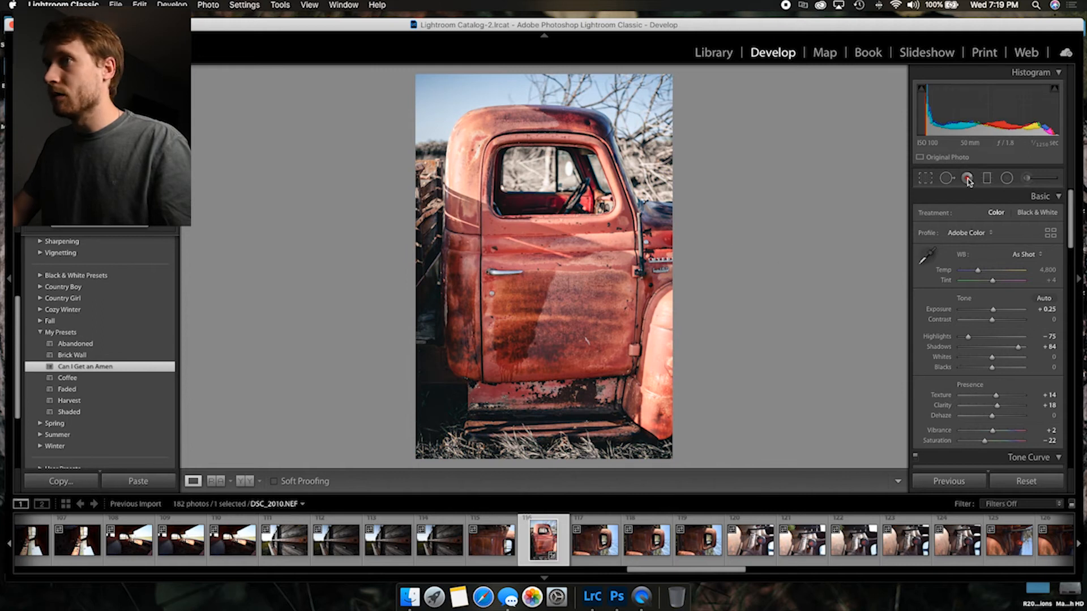
key(r)
click(1022, 218)
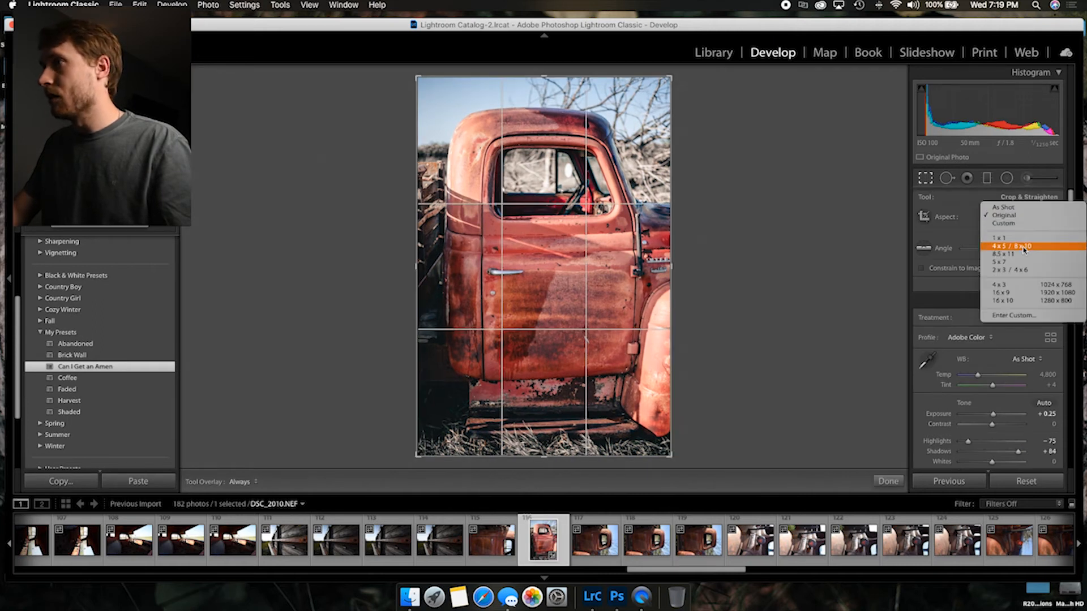
click(1022, 247)
drag(595, 319, 601, 346)
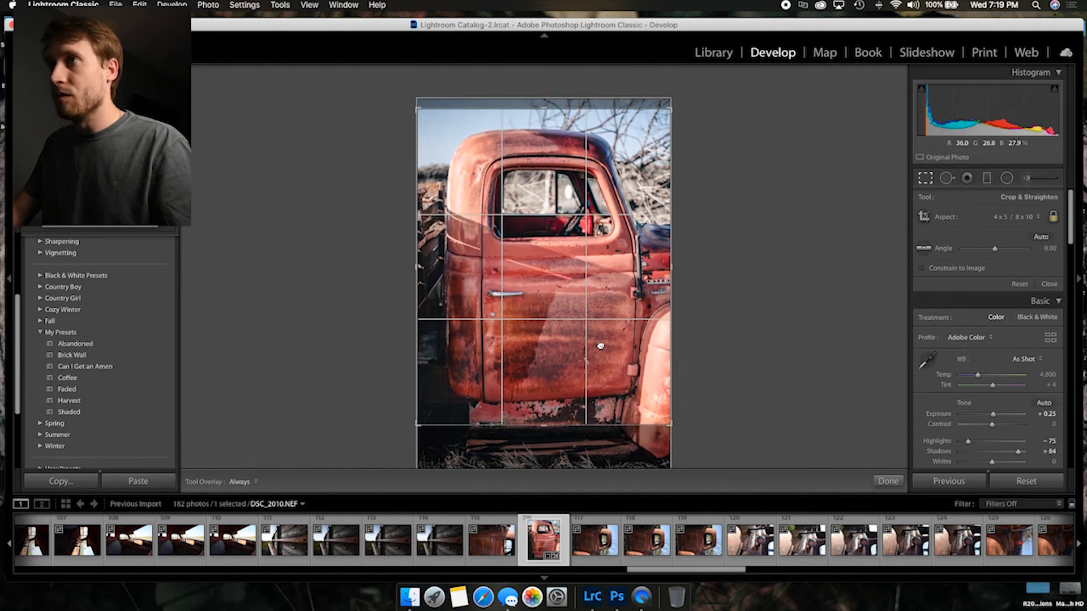
click(889, 481)
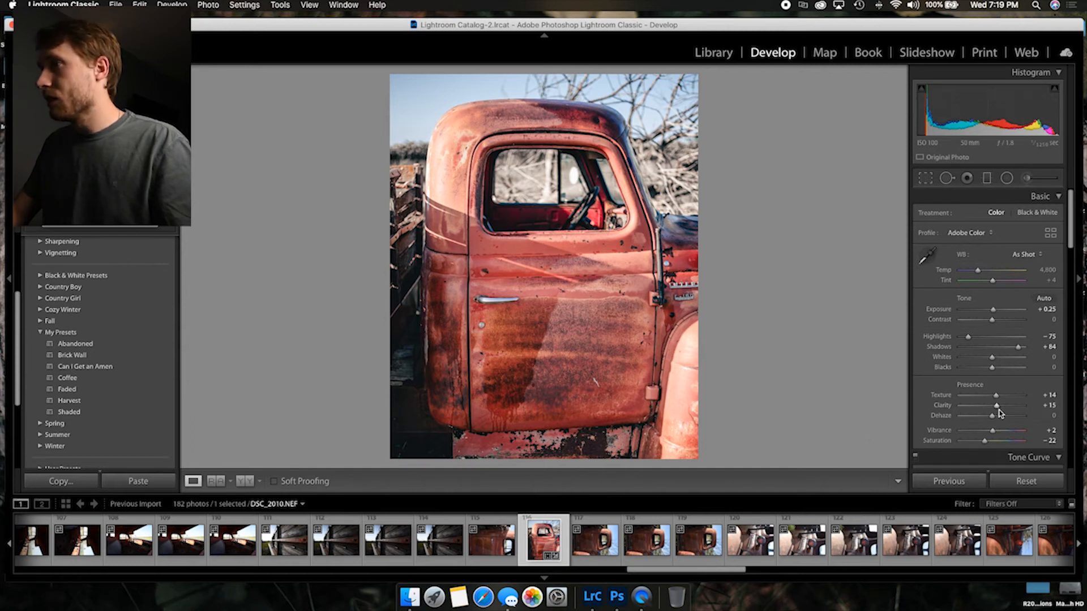
Set the door photo's red to Hue −4, Saturation +8, Luminance +35 and orange to Hue −17, Saturation +18, Luminance −9.
scroll(1005, 360, down, 10)
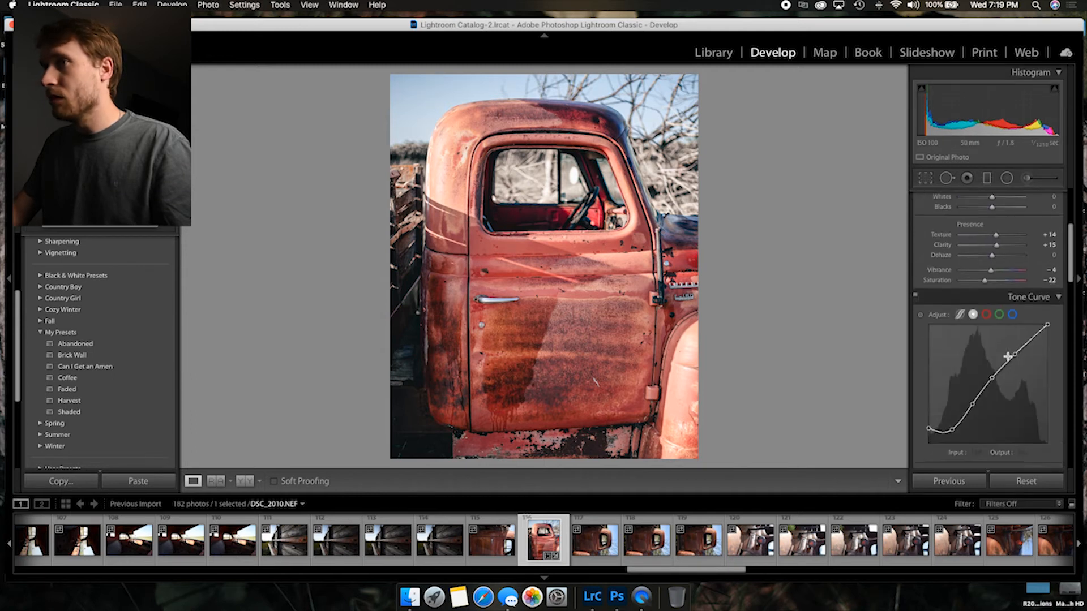
scroll(1010, 357, down, 1)
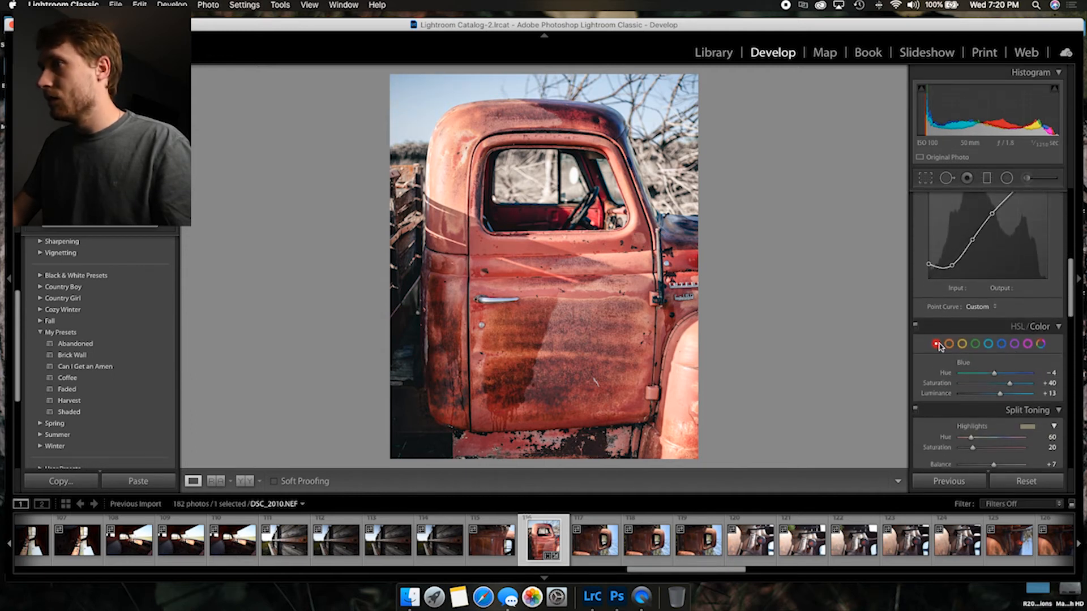
mouse_move(995, 384)
mouse_down()
mouse_move(1019, 385)
mouse_move(996, 388)
mouse_up()
click(1010, 394)
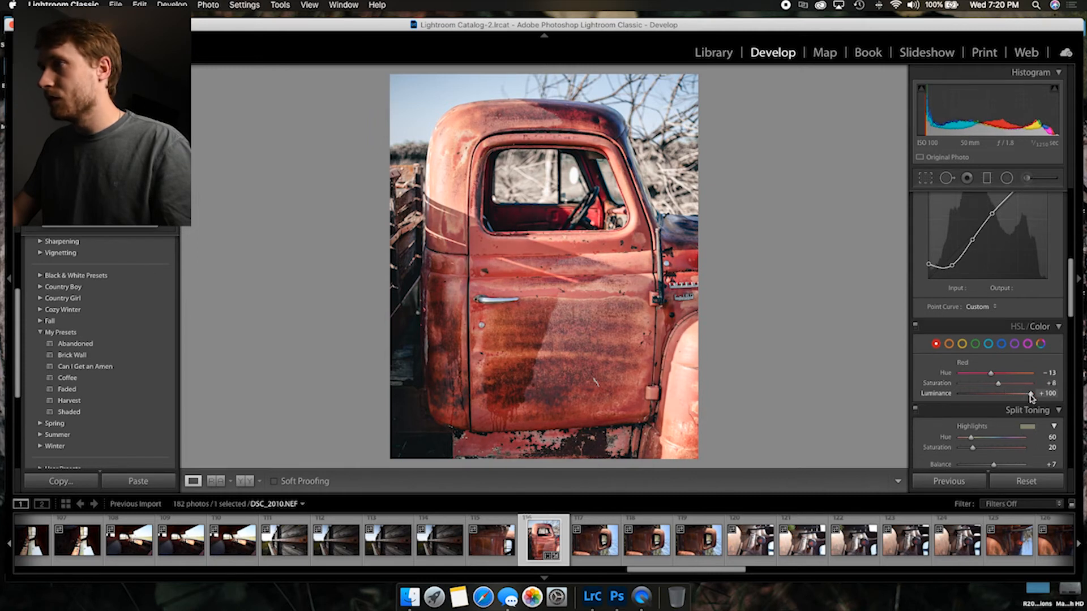
drag(1012, 396, 992, 381)
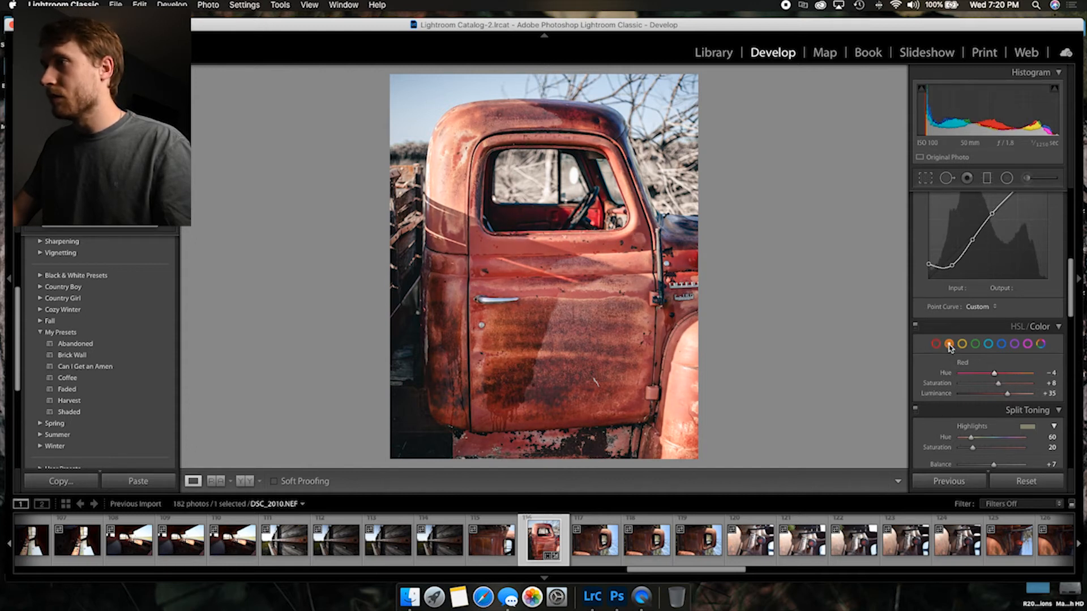
mouse_move(989, 376)
mouse_down()
mouse_move(968, 379)
mouse_move(1030, 395)
mouse_move(998, 393)
mouse_up()
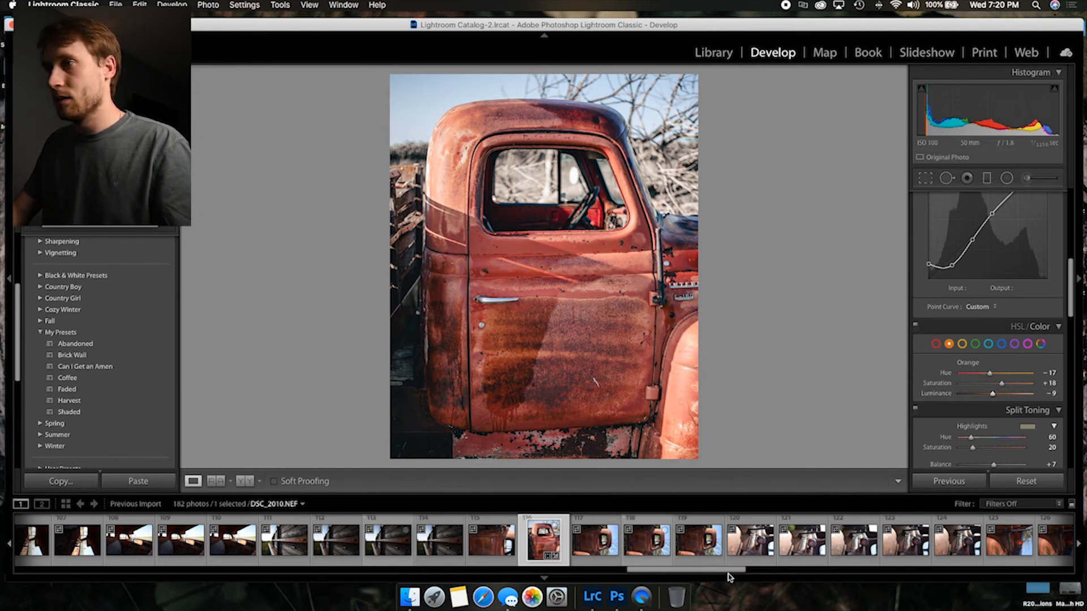
Open photo DSC_2018 of the truck's hood emblem, rotate it left (CCW) and apply the Can I Get an Amen preset.
scroll(747, 572, left, 2)
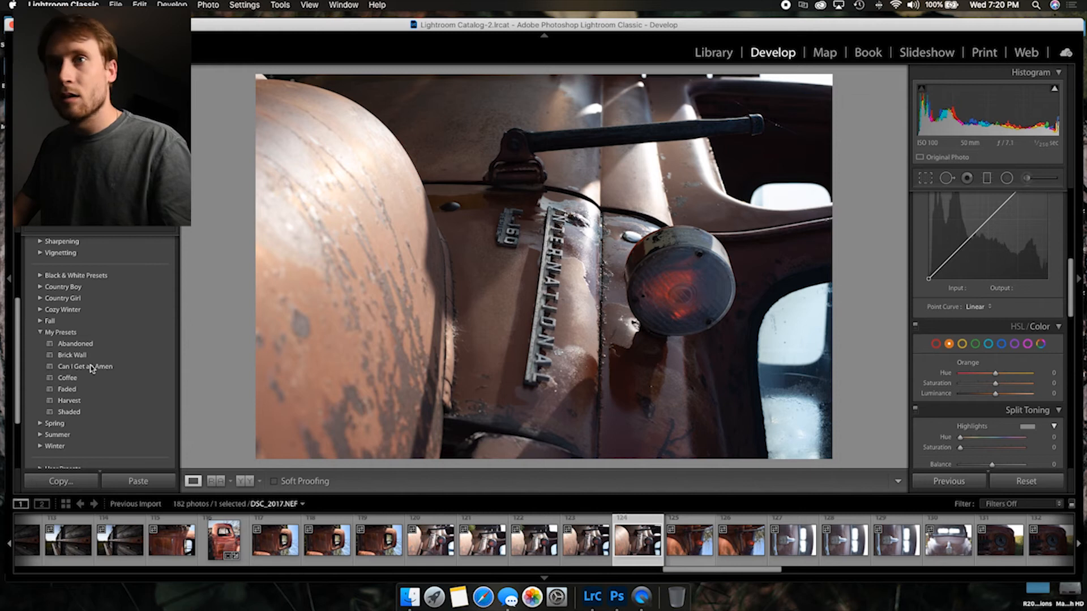
right_click(637, 546)
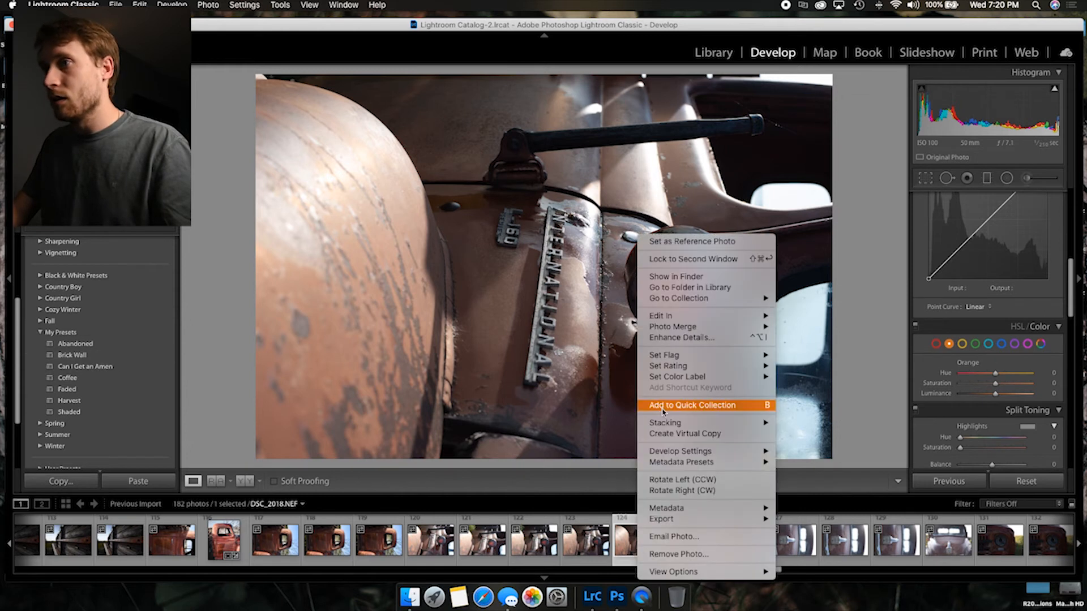
click(675, 483)
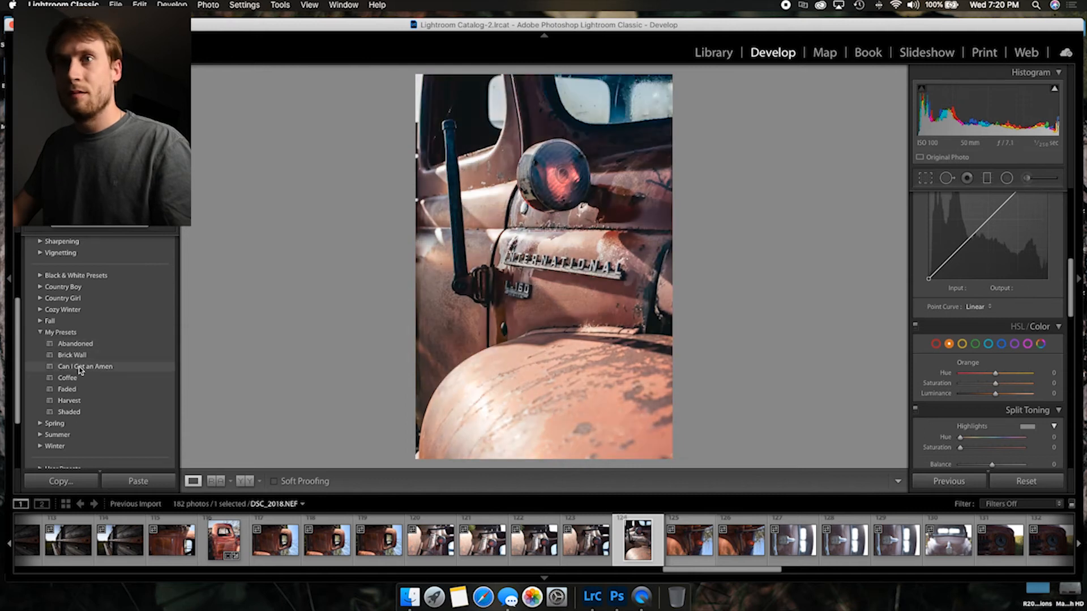
click(71, 368)
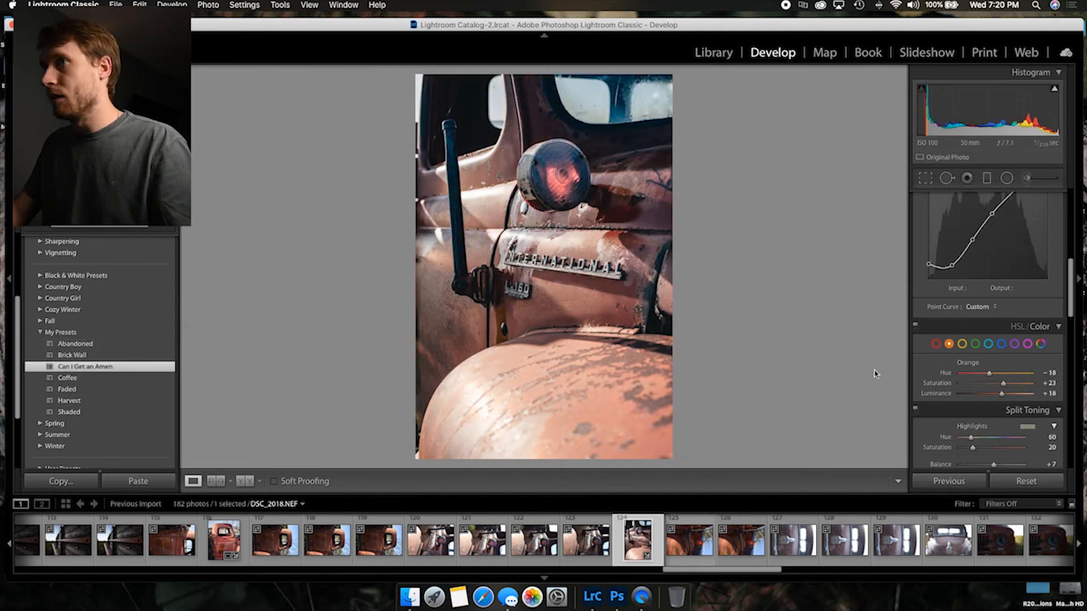
Raise the red Saturation to +73 and the orange Saturation to +70 in the HSL/Color adjustments.
click(936, 344)
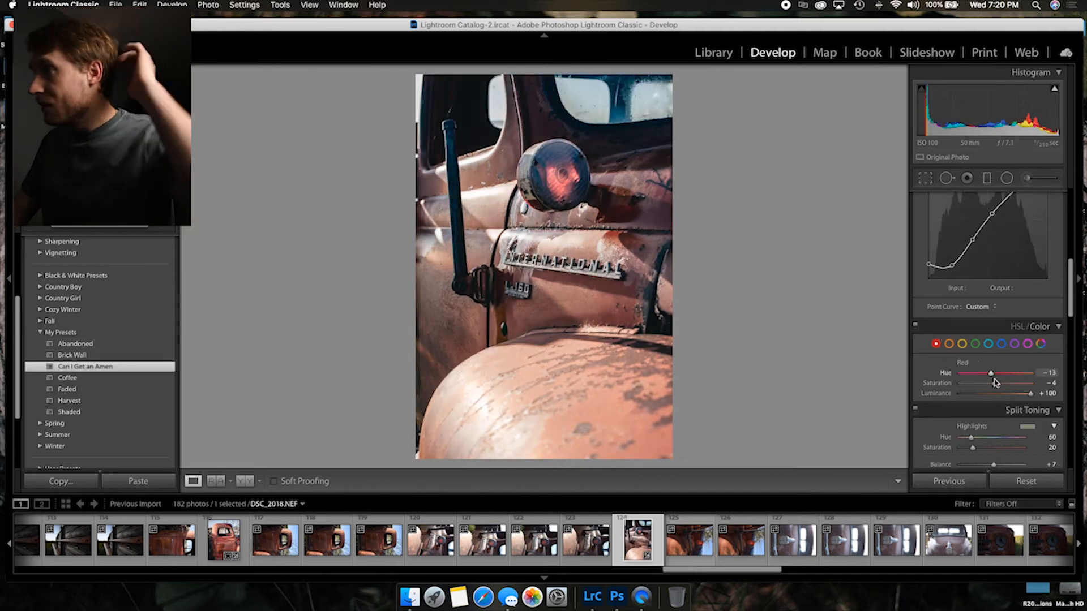
drag(996, 383, 1013, 401)
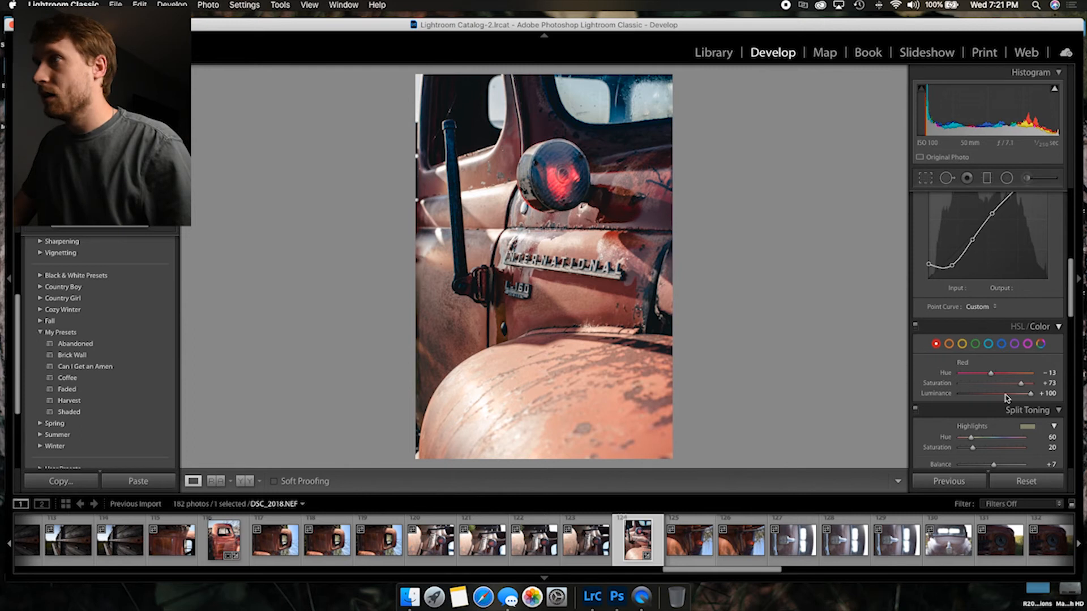
click(949, 344)
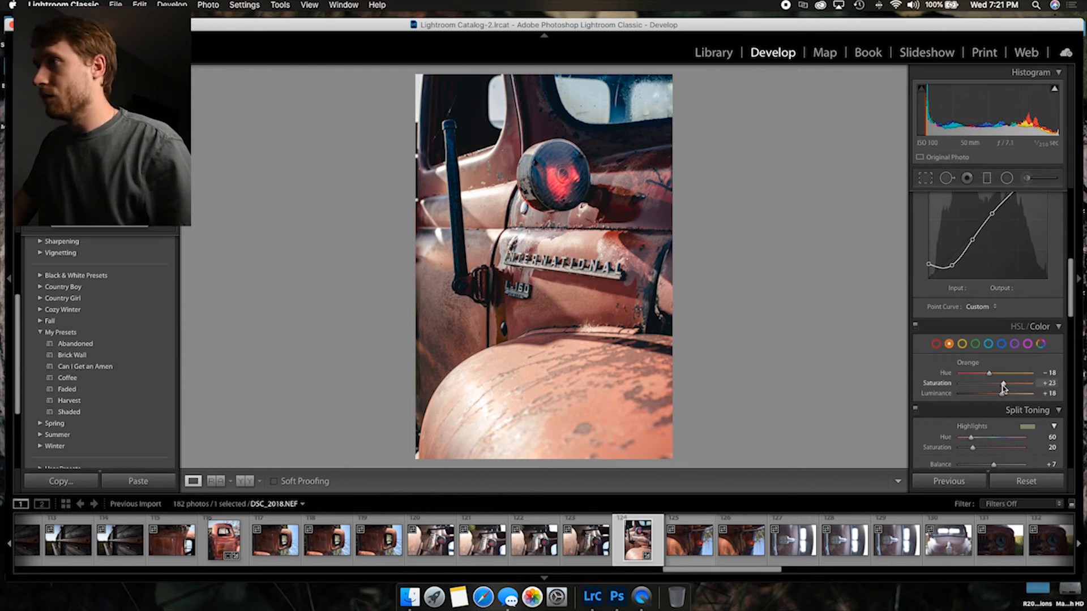
drag(1002, 384, 1042, 409)
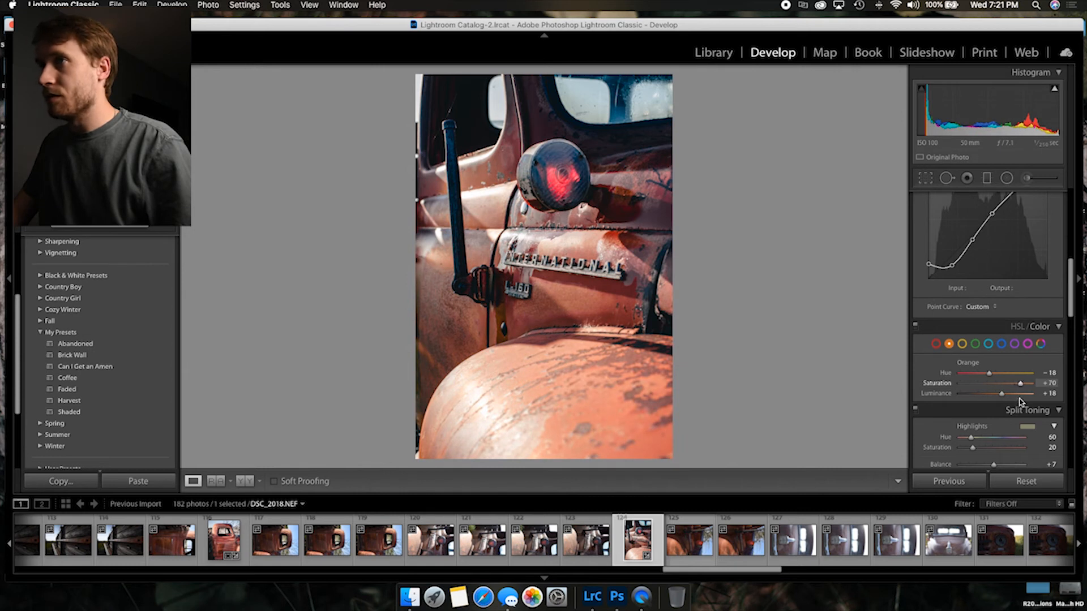
Crop the photo to the 4 x 5 / 8 x 10 aspect, trimming the lower fender and keeping the windows in frame.
key(r)
click(1026, 214)
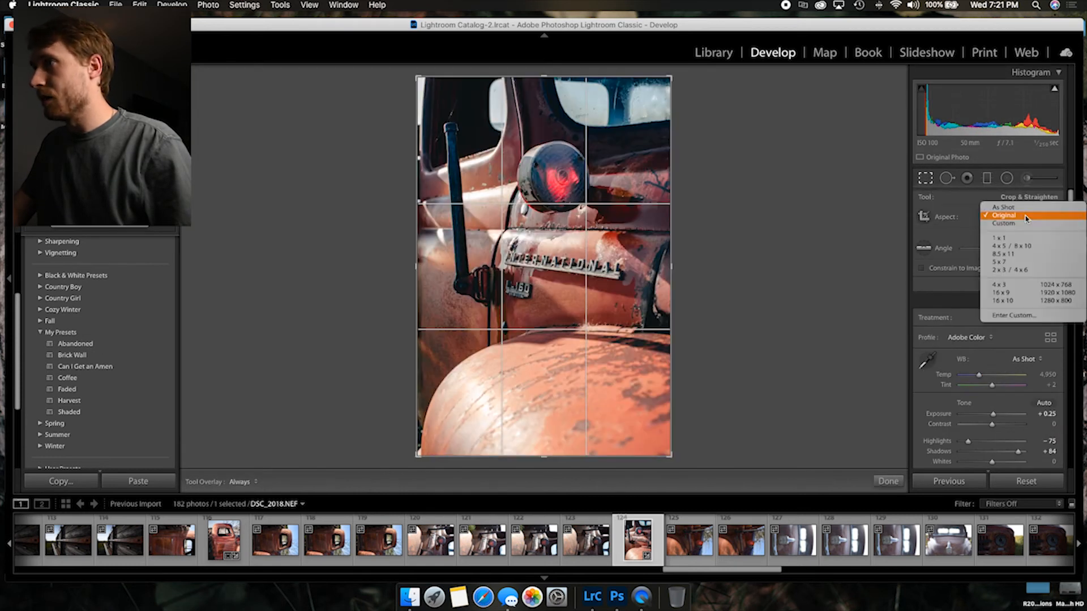
click(1019, 248)
drag(545, 299, 555, 337)
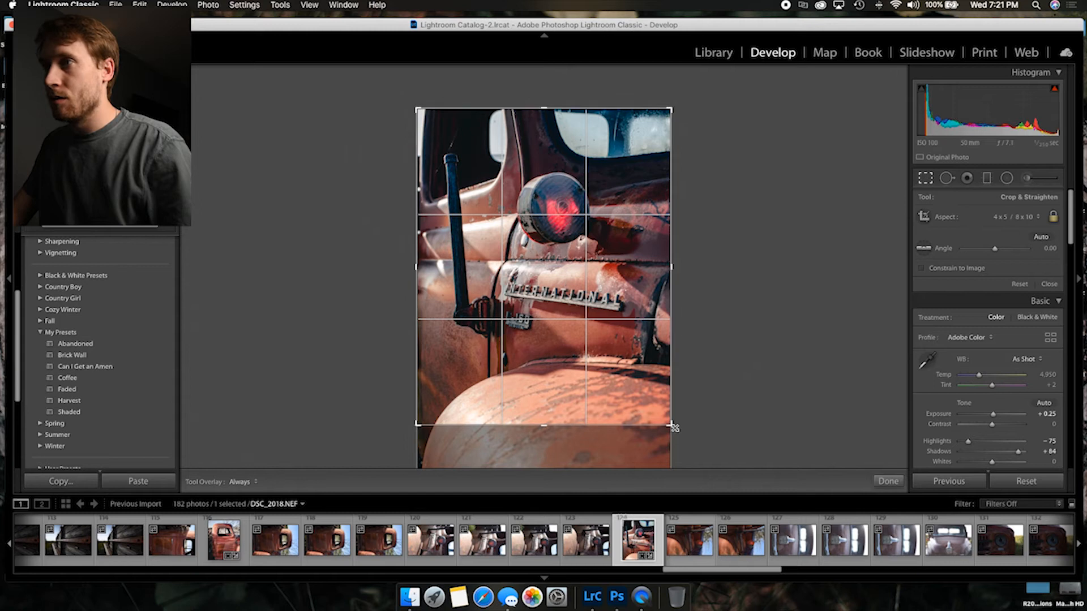
click(889, 482)
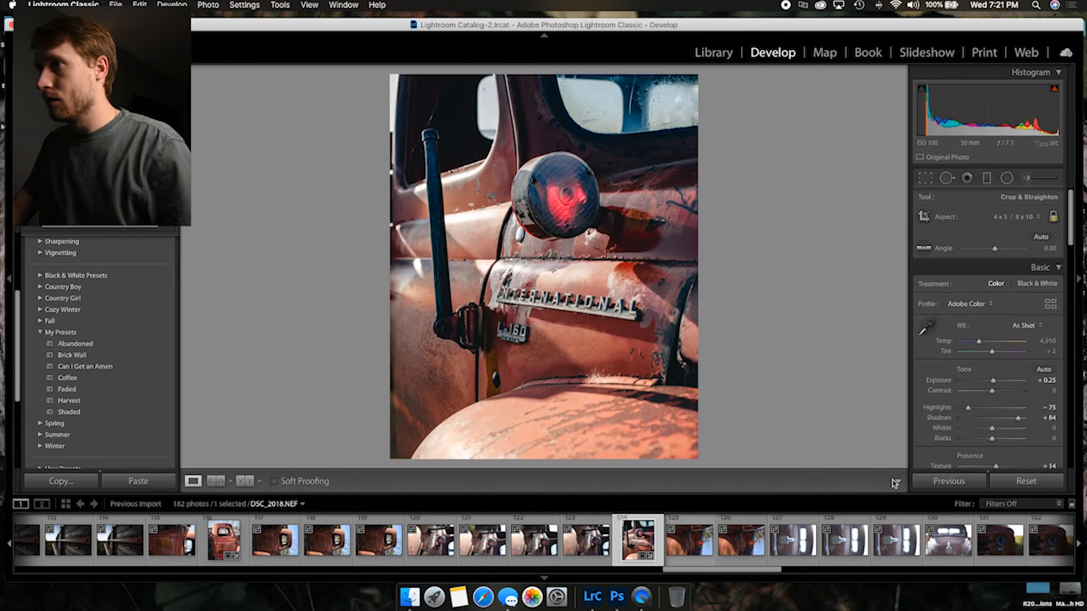
Add a large radial filter centered above the INTERNATIONAL emblem and set its Exposure to −0.37.
click(1000, 181)
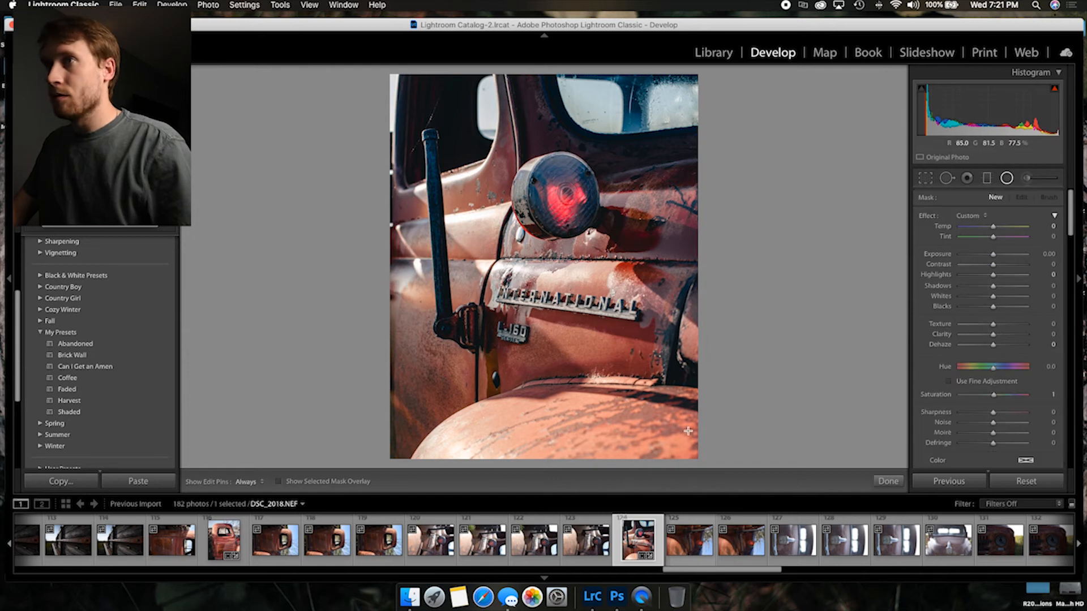
drag(547, 277, 686, 457)
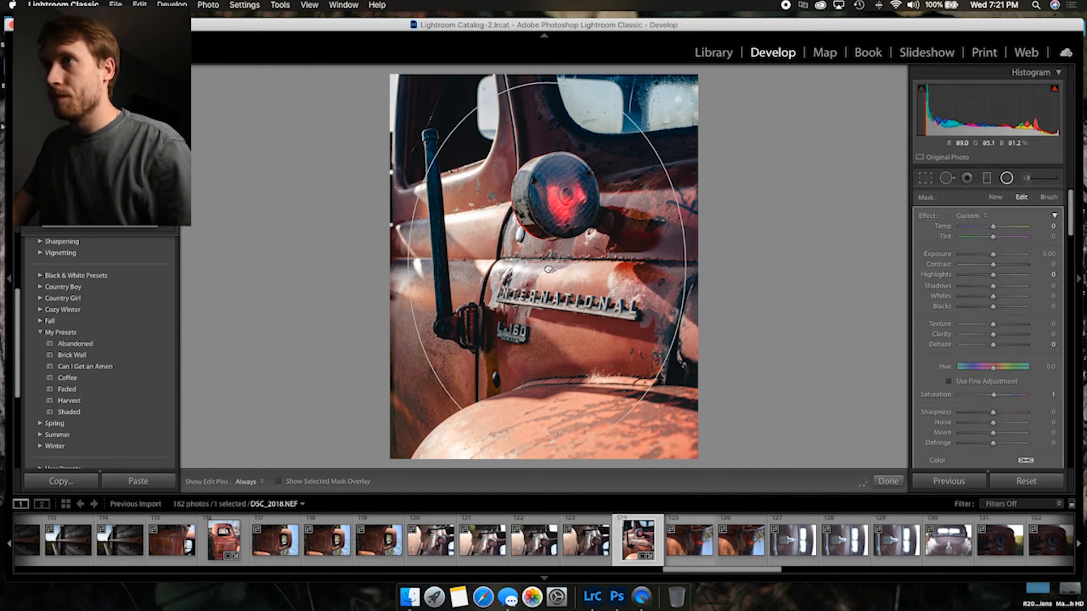
click(992, 255)
drag(994, 259, 992, 258)
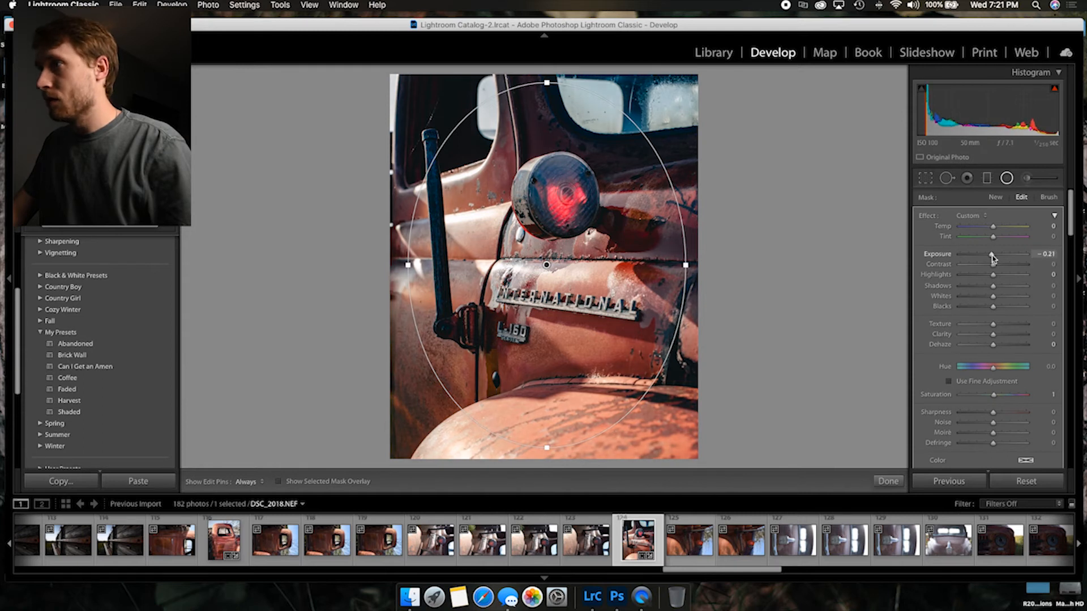
click(888, 482)
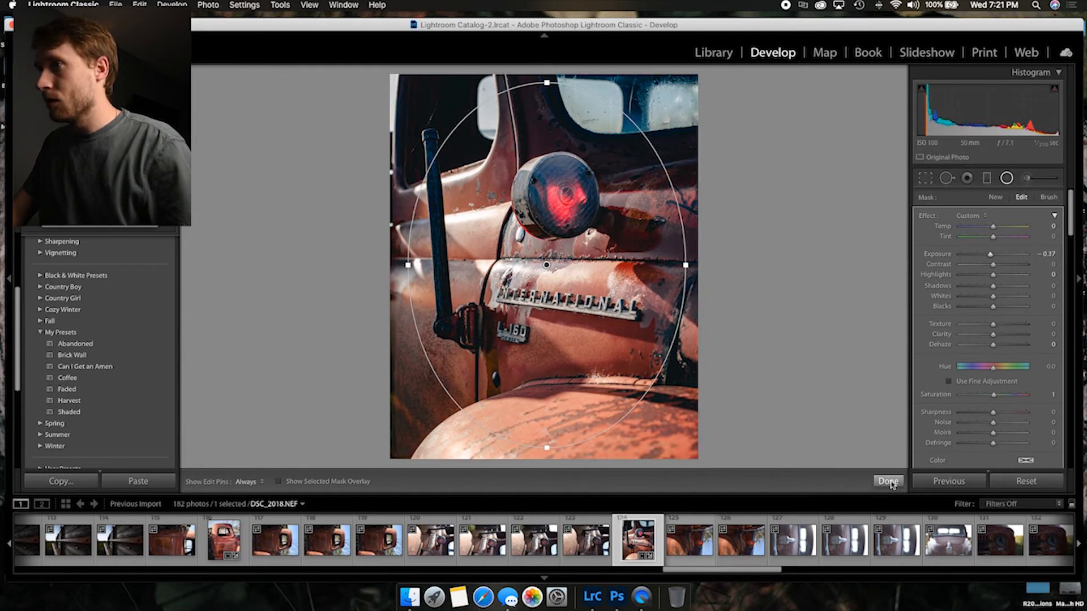
Add a small radial filter fitted over the round red light and invert it so it affects only the light.
click(1007, 179)
mouse_move(560, 191)
mouse_down()
mouse_move(598, 233)
mouse_move(602, 203)
mouse_up()
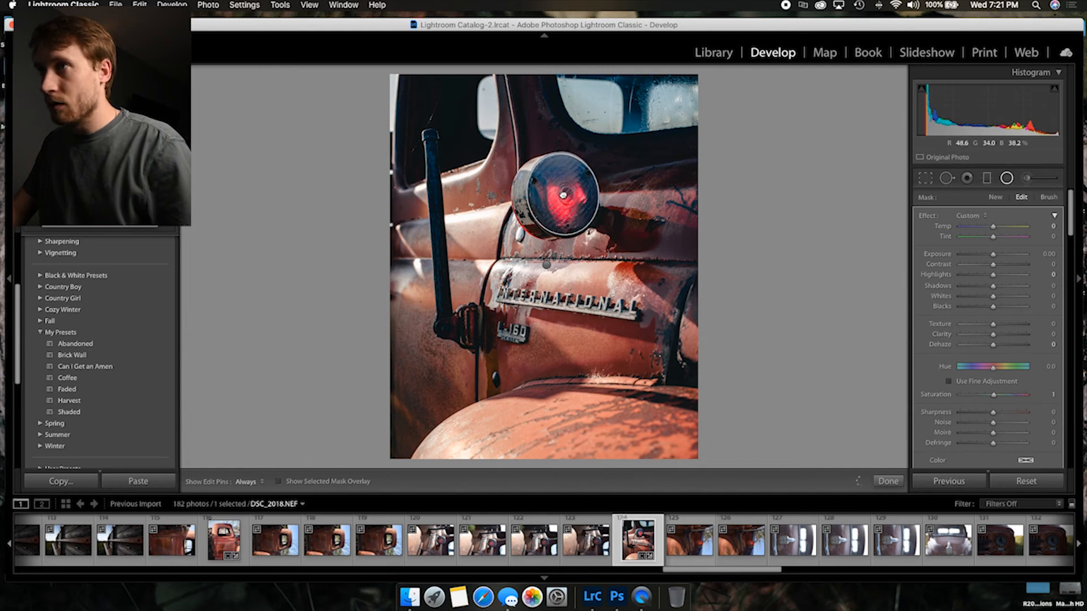
drag(995, 258, 997, 259)
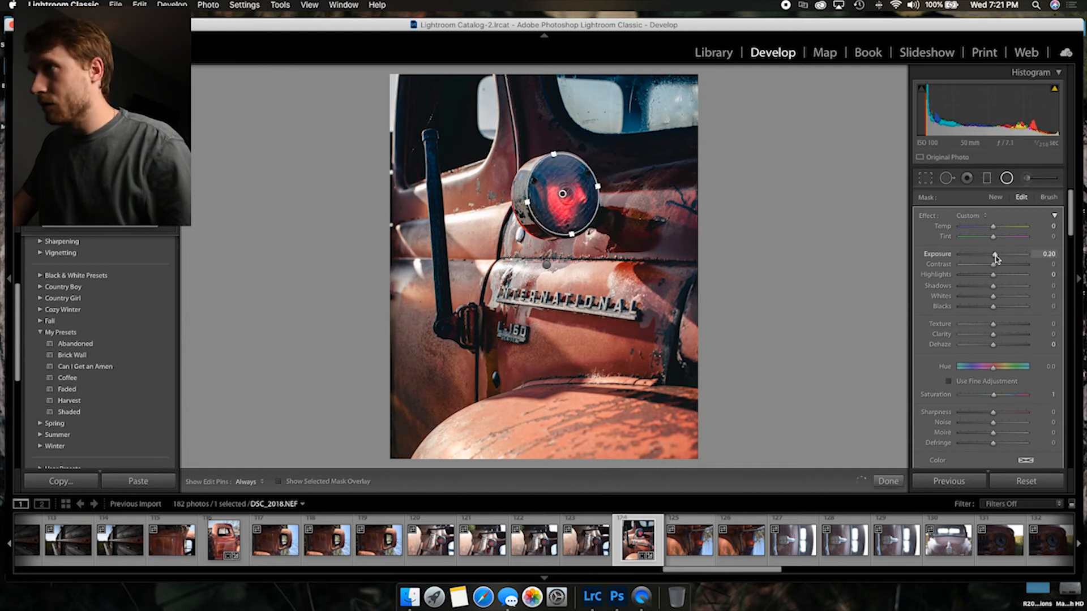
scroll(995, 260, down, 3)
scroll(986, 417, down, 1)
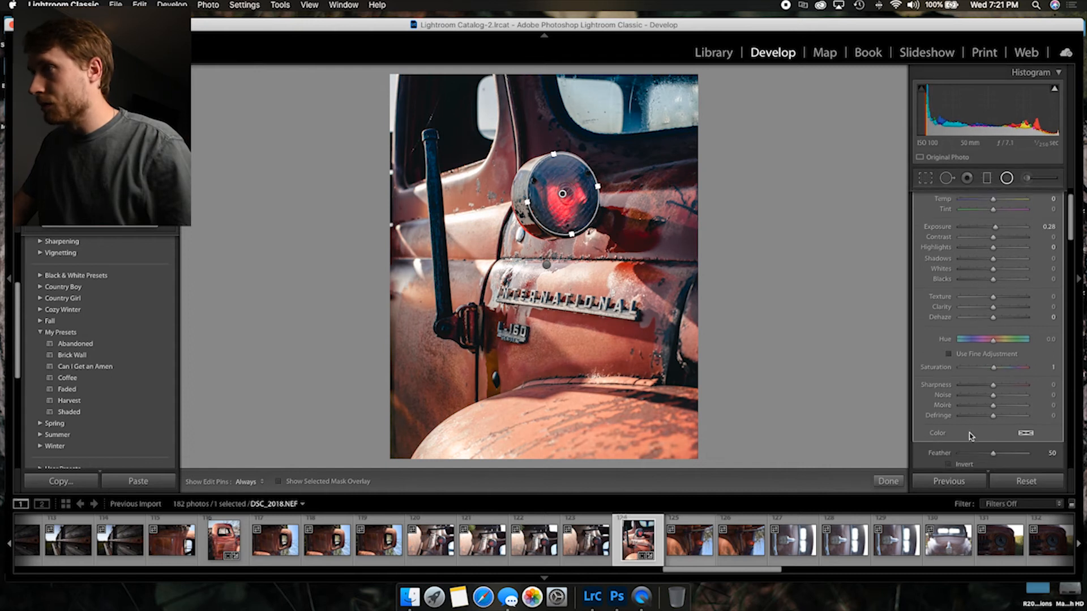
click(950, 459)
scroll(980, 340, up, 3)
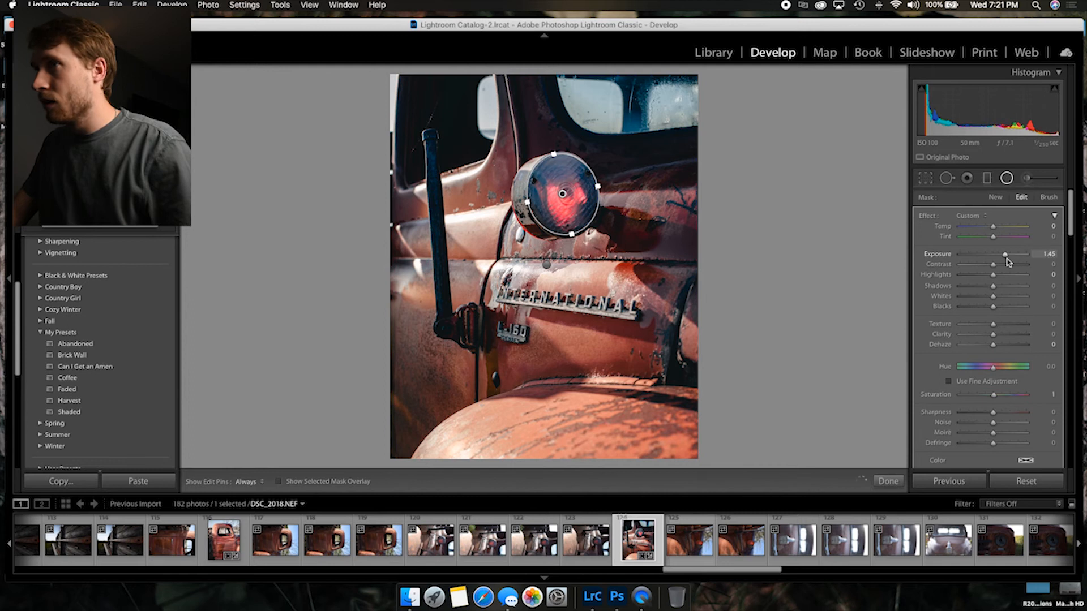
Set the light's radial filter to Exposure 0.16, Highlights −4, Shadows 9, Blacks −5 and Saturation 27.
drag(1007, 261, 996, 258)
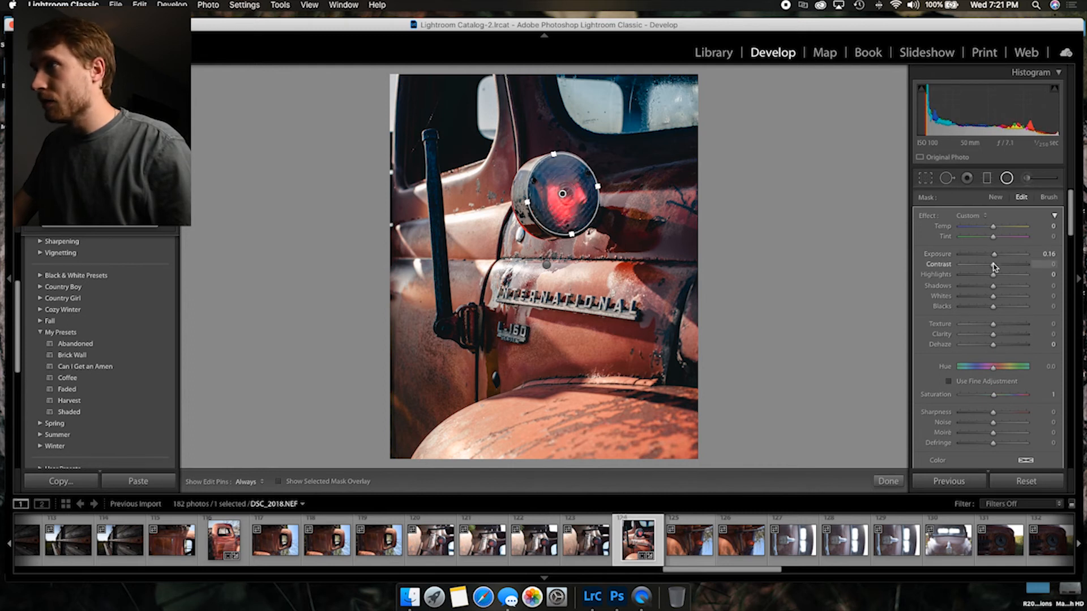
drag(985, 279, 1011, 306)
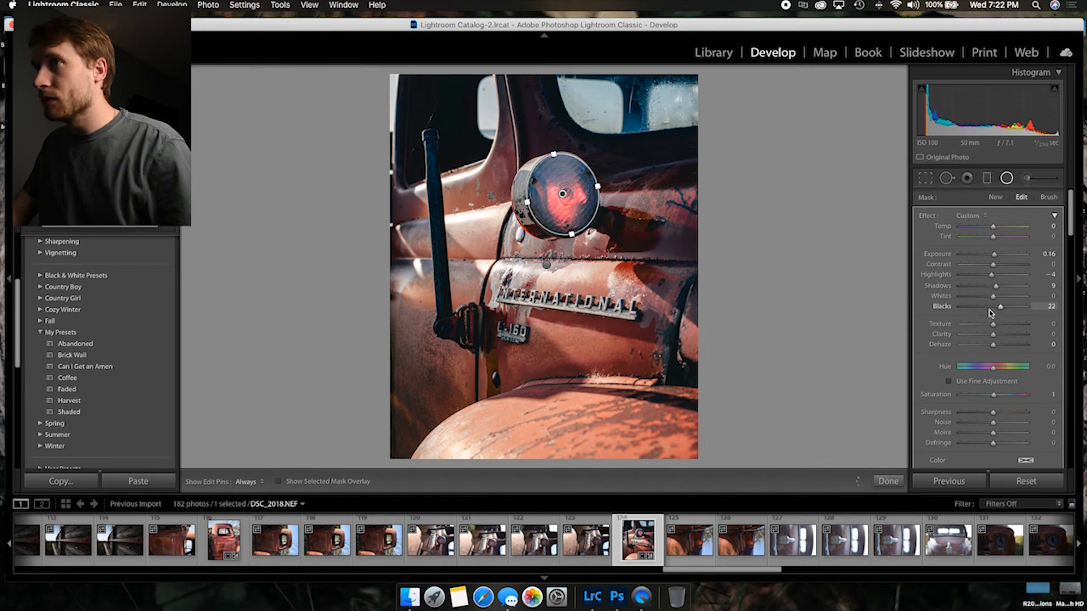
double_click(990, 308)
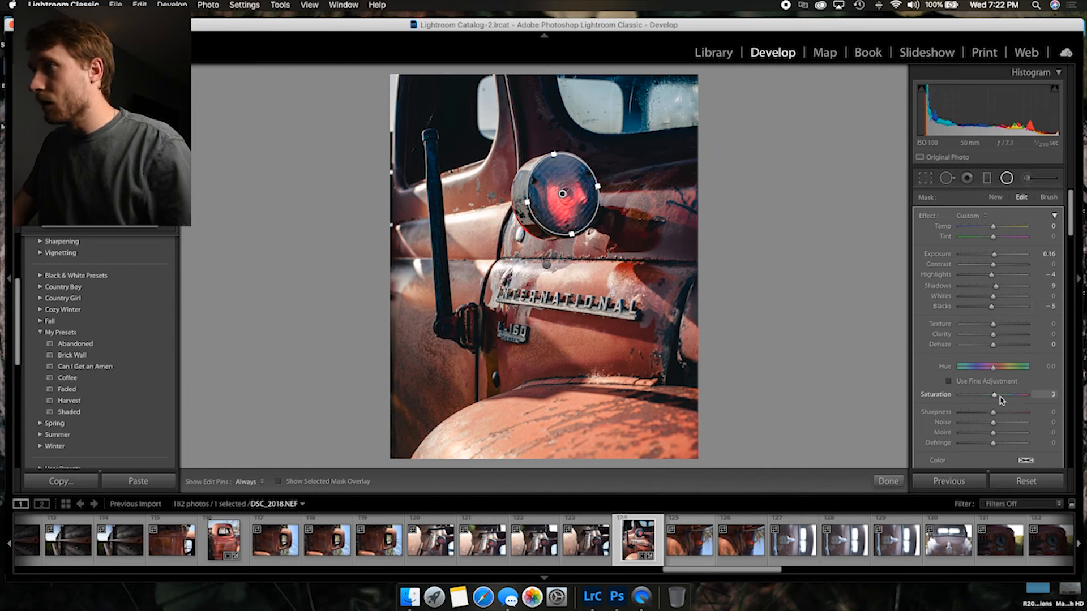
drag(1002, 400, 1012, 402)
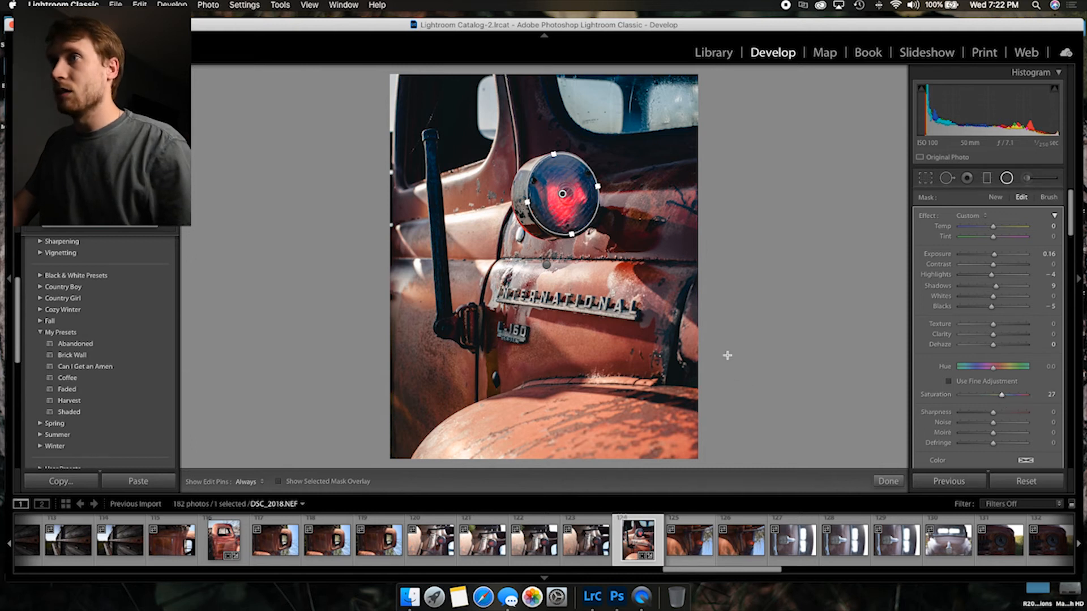
click(894, 483)
Compare the edited photo of the hood emblem and light with its unedited version.
key(backslash)
key(backslash)
key(backslash)
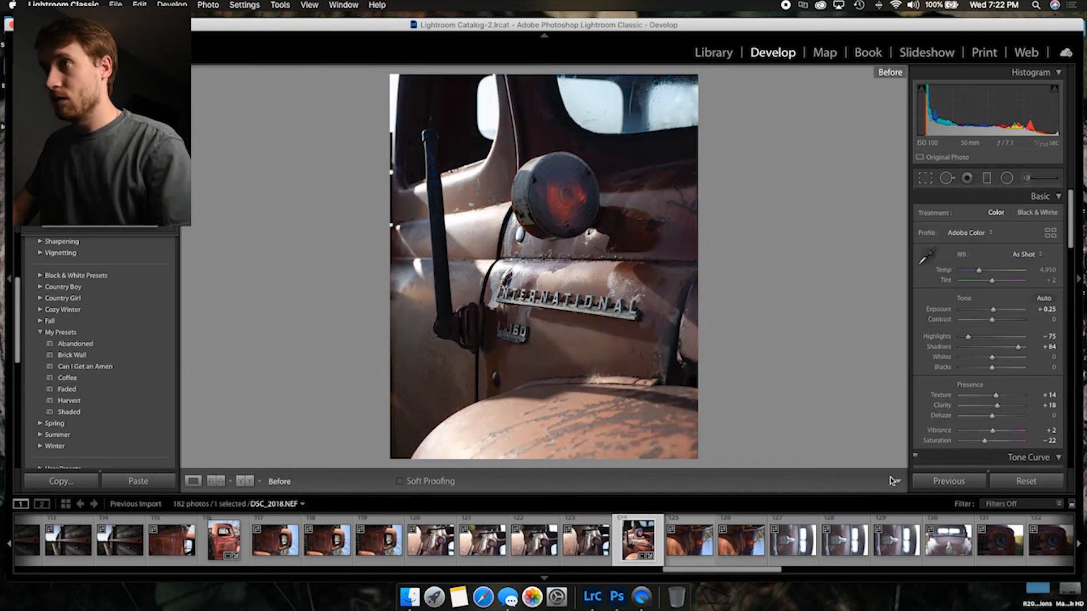
key(backslash)
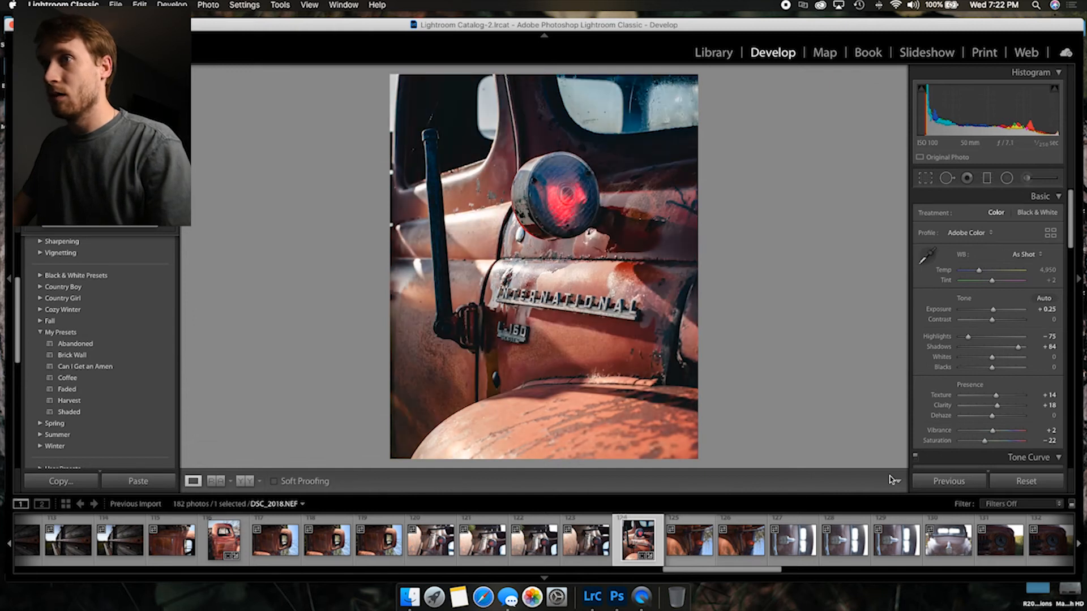
key(backslash)
key(backslash)
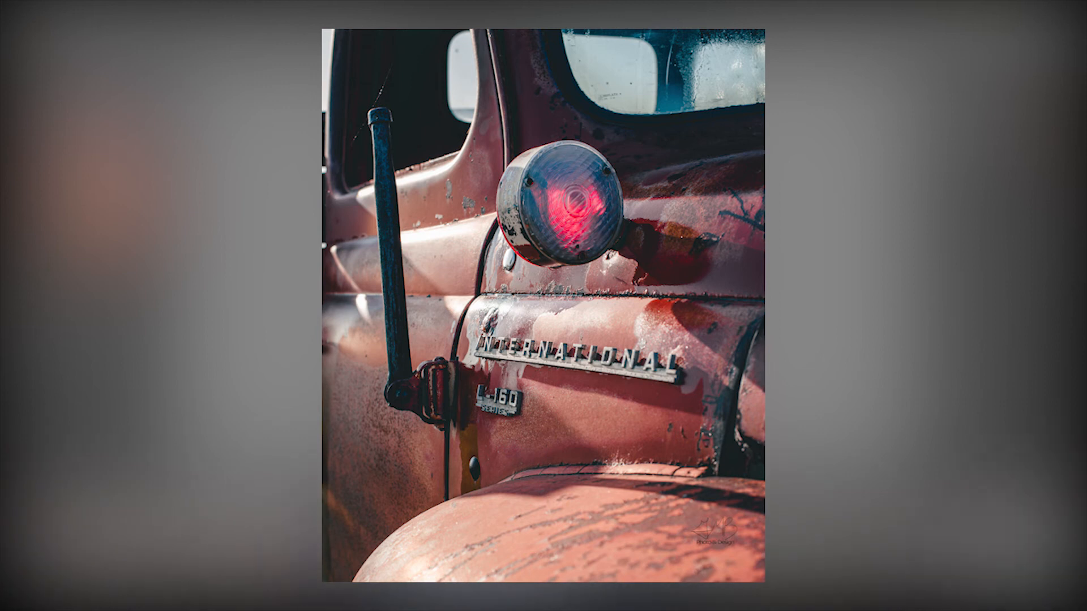
Open photo DSC_2037 of the truck's front in the grass and rotate it left (CCW).
key(Right)
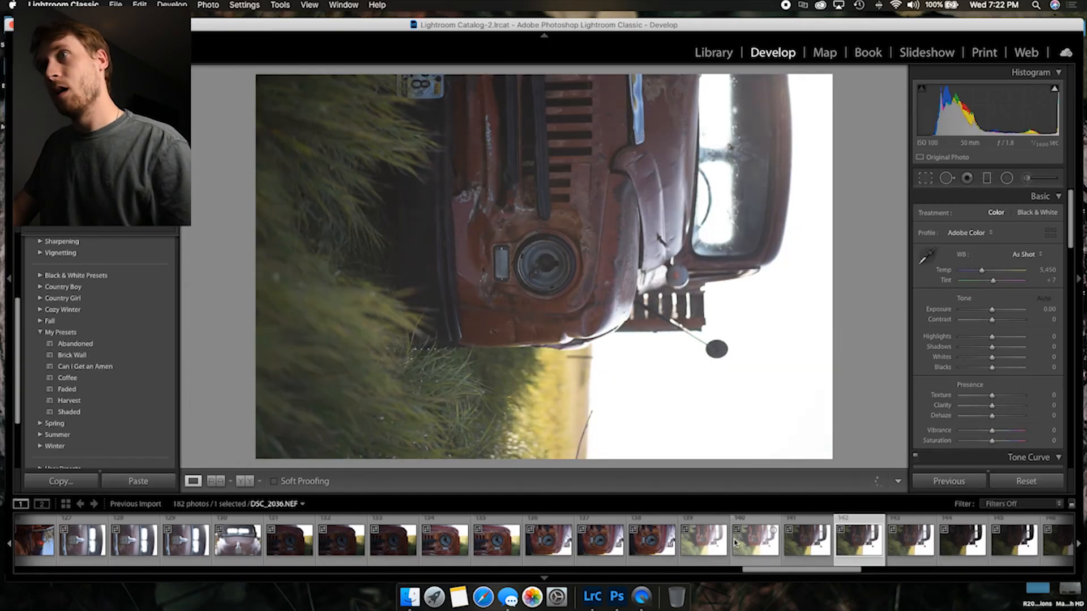
click(657, 543)
click(906, 551)
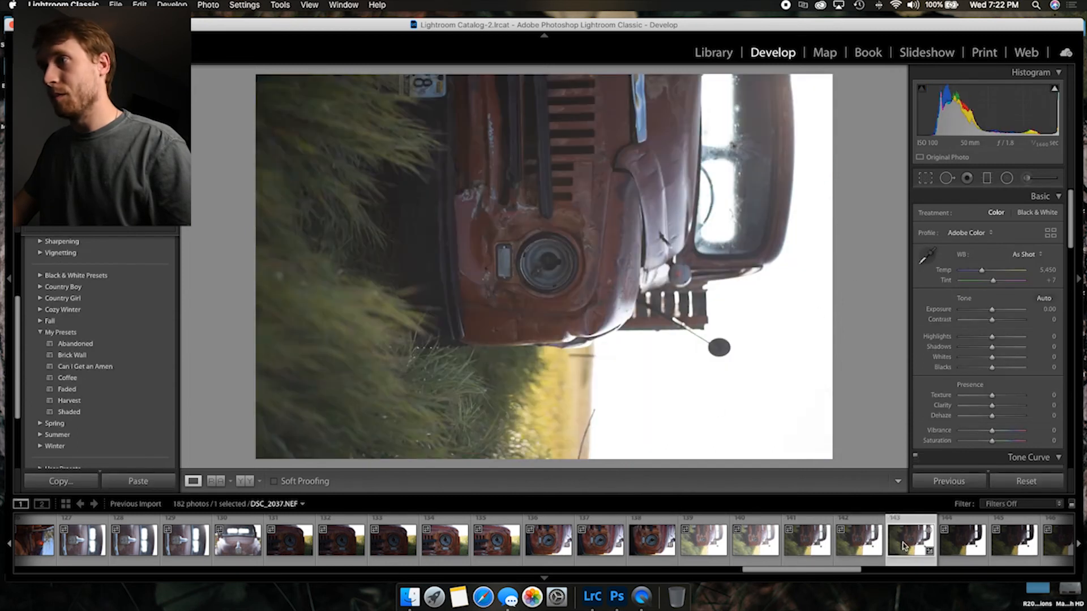
right_click(904, 546)
click(951, 478)
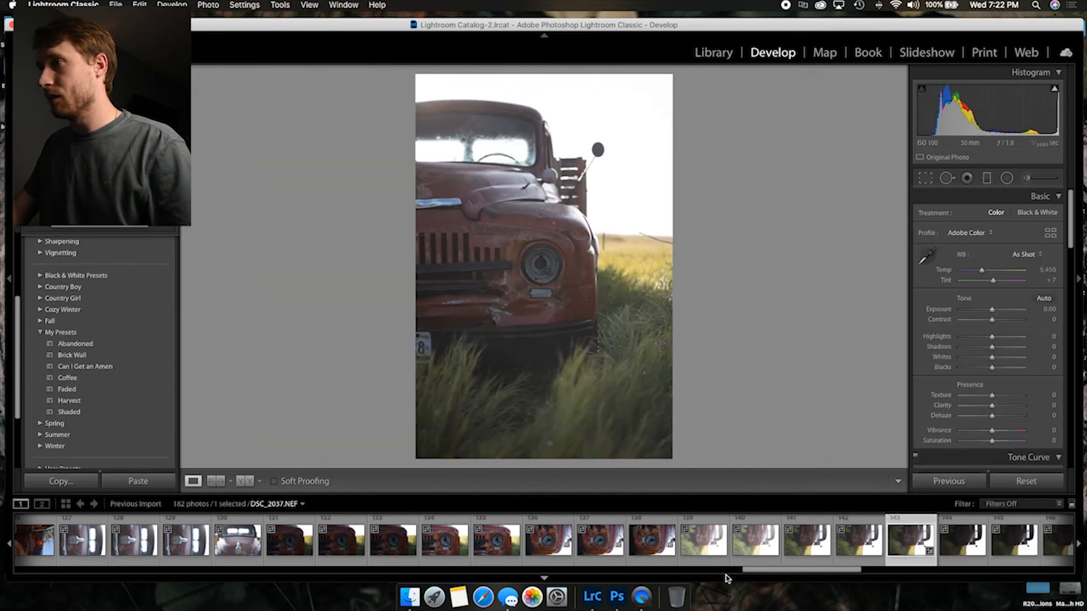
drag(768, 576, 842, 577)
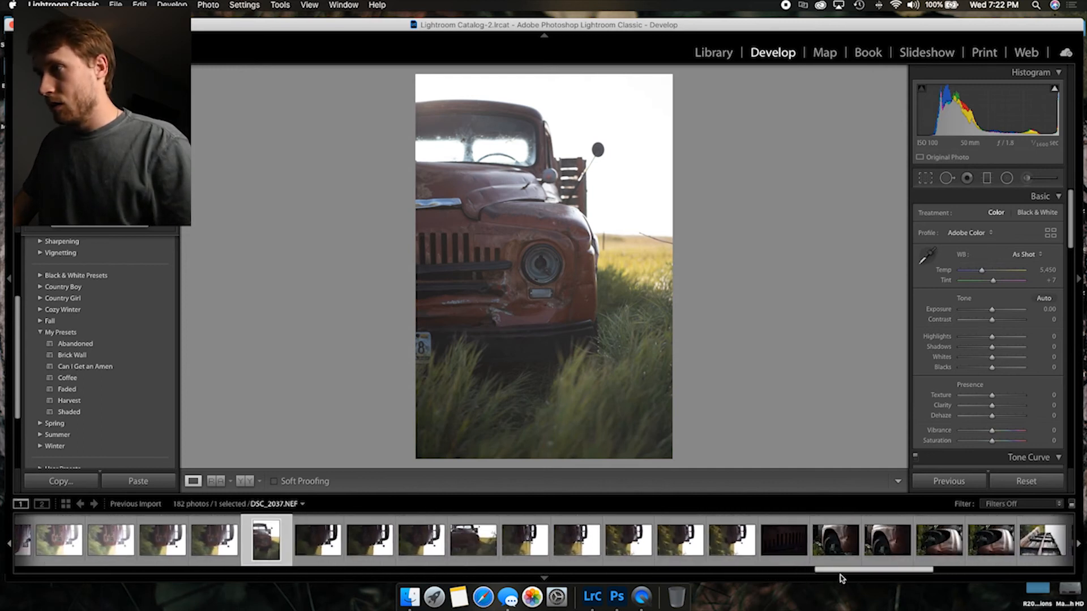
View photo DSC_2046 of the truck's front and return to photo DSC_2037.
click(770, 552)
click(435, 544)
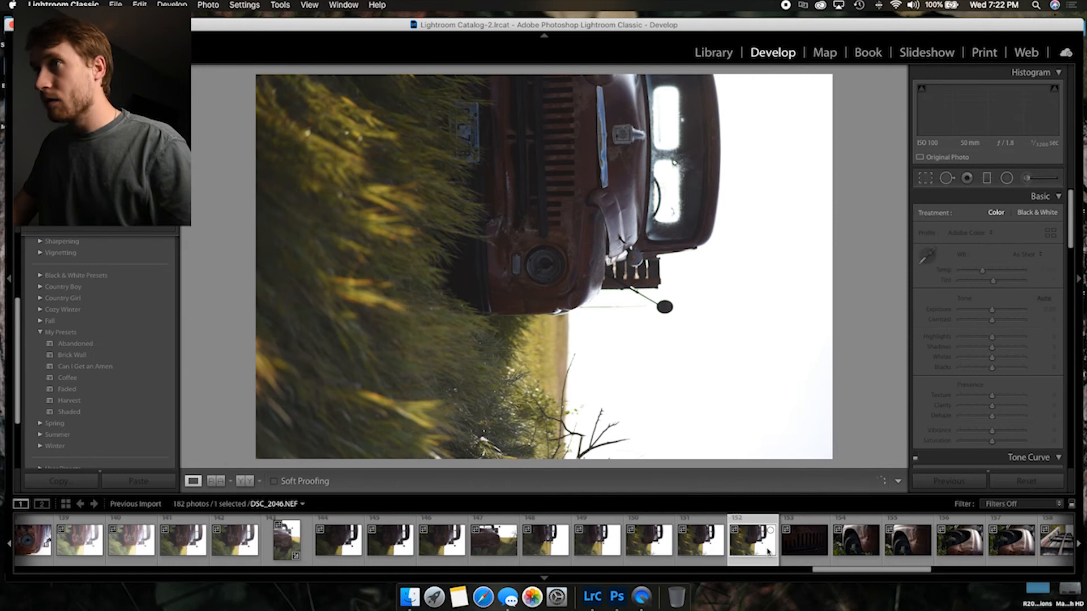
click(286, 541)
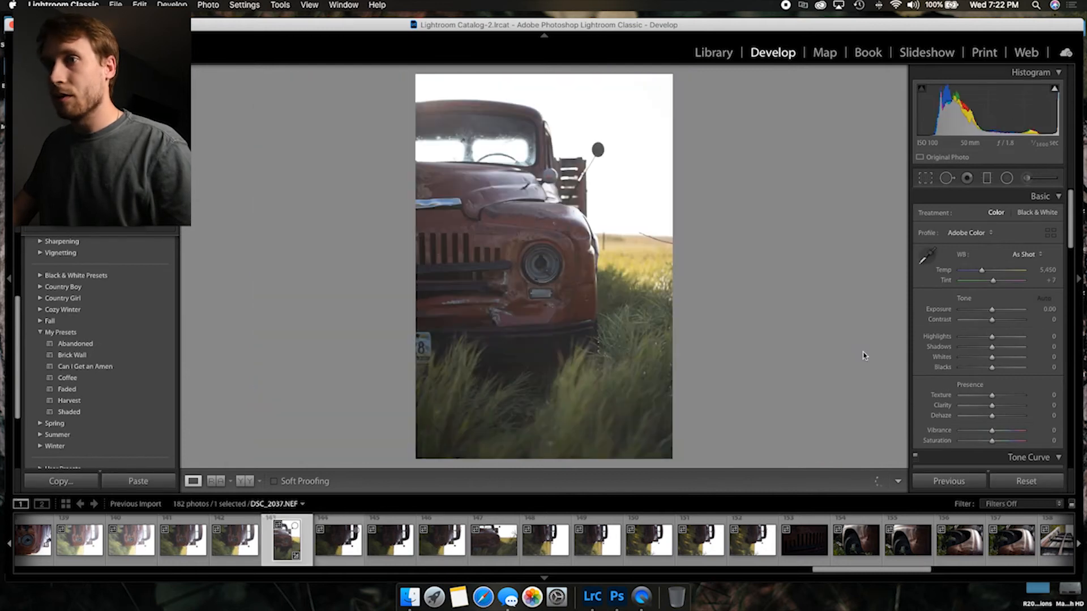
Crop DSC_2037 to the 4 x 5 / 8 x 10 aspect, straighten it to an angle of 1.98 and tighten the frame around the truck.
click(925, 177)
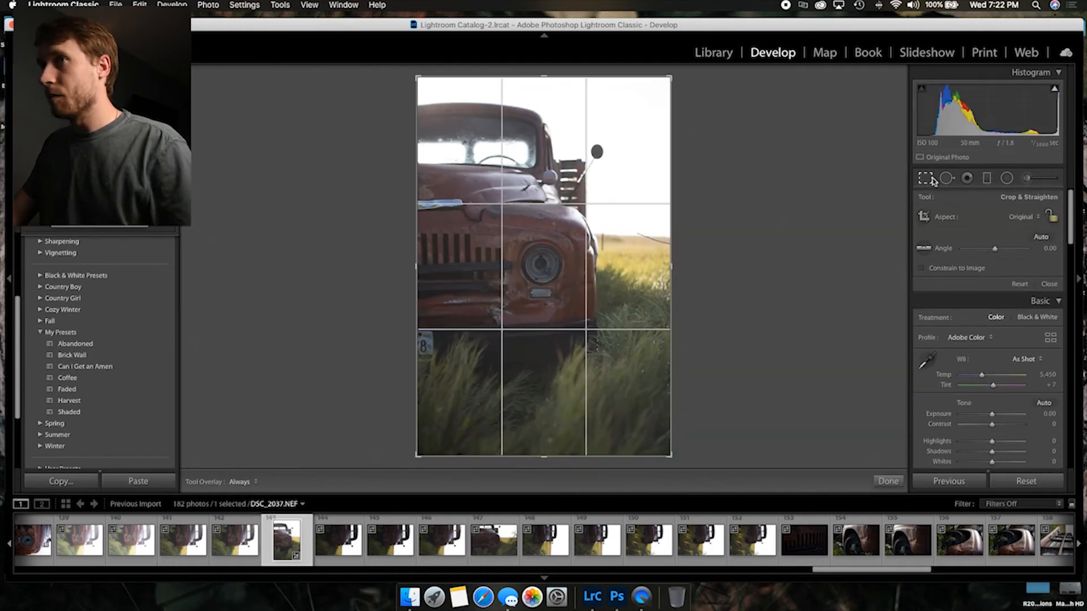
click(1023, 217)
click(1025, 249)
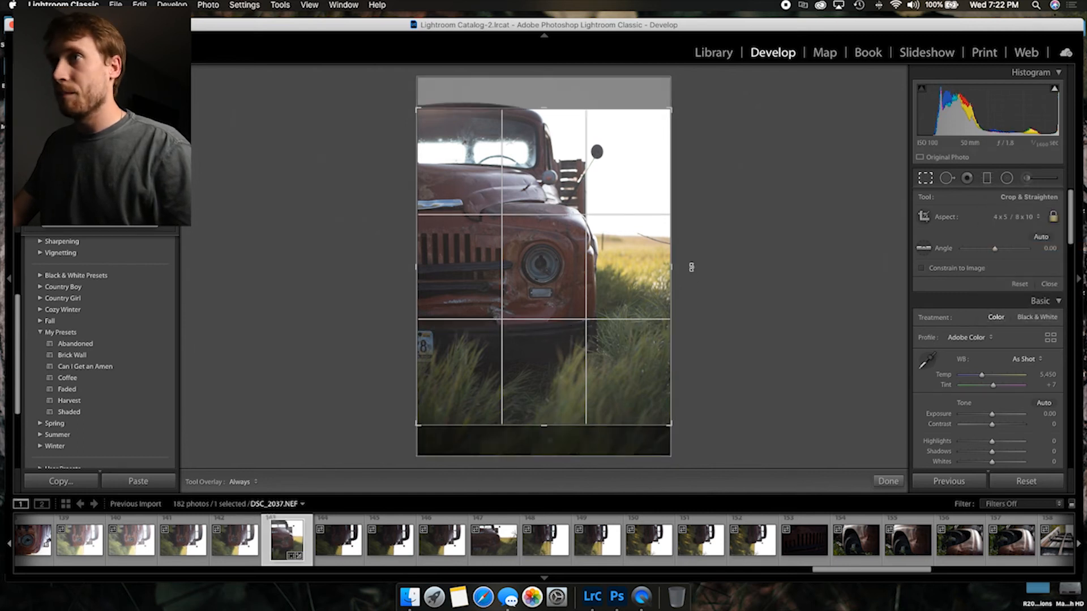
drag(691, 268, 690, 270)
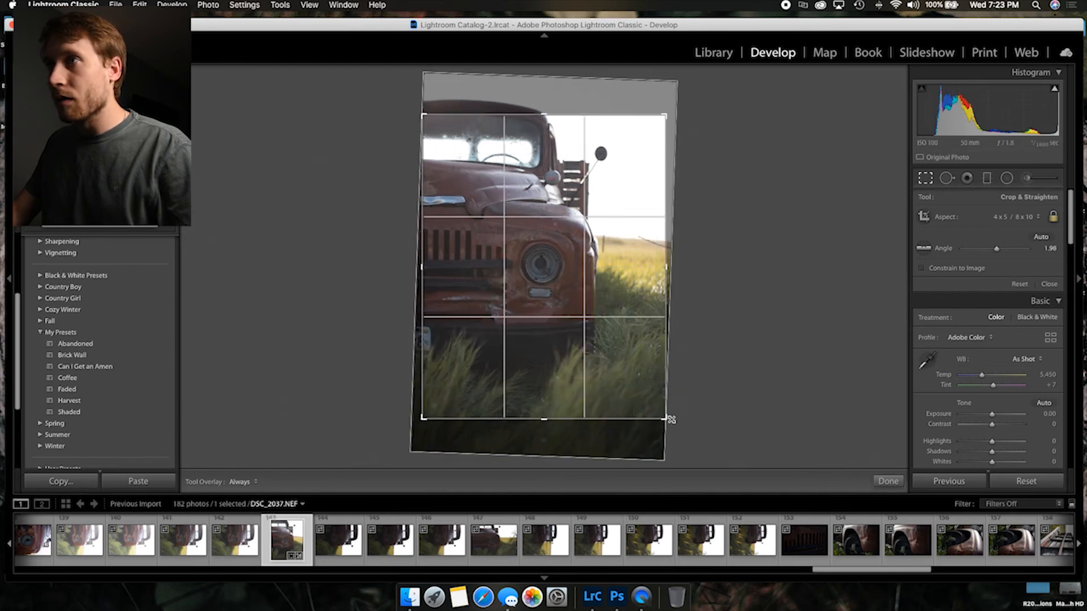
drag(667, 420, 653, 406)
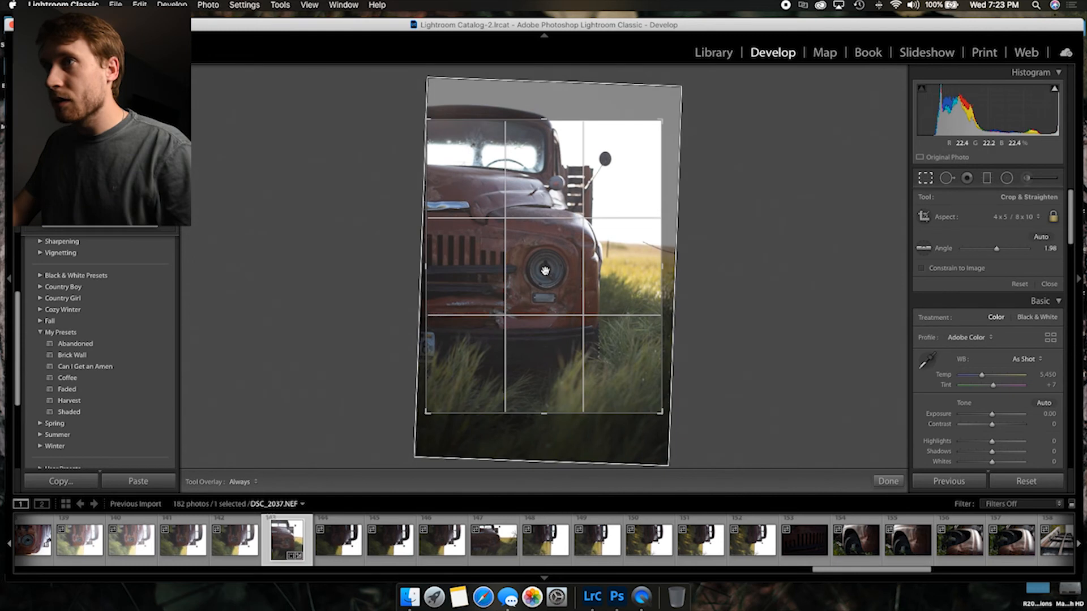
drag(545, 272, 545, 270)
click(884, 481)
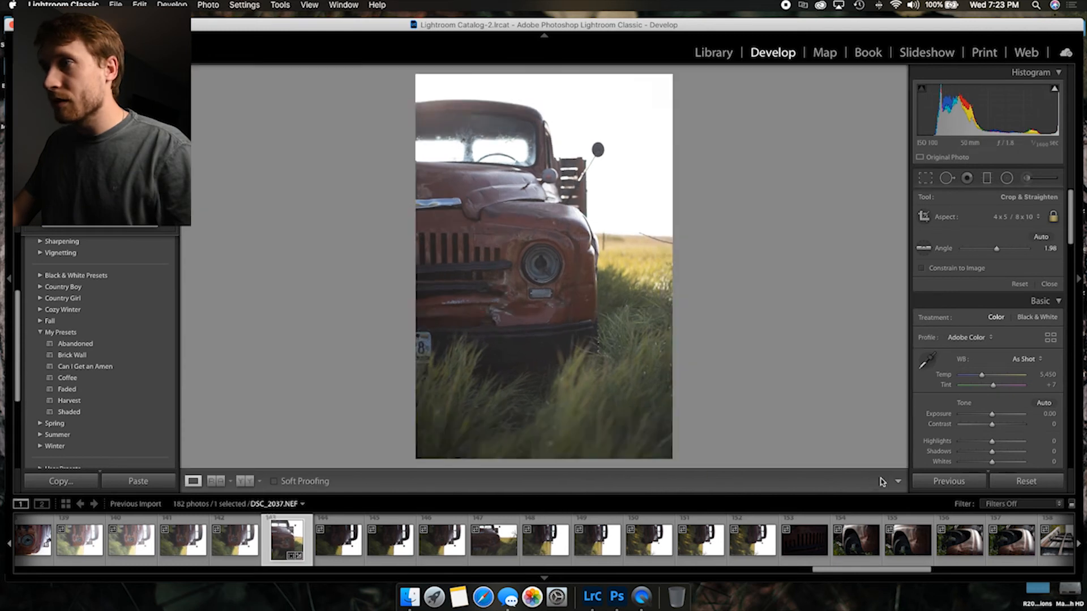
Apply the preset Can I Get an Amen and refine the crop's straighten angle to 1.62.
click(77, 368)
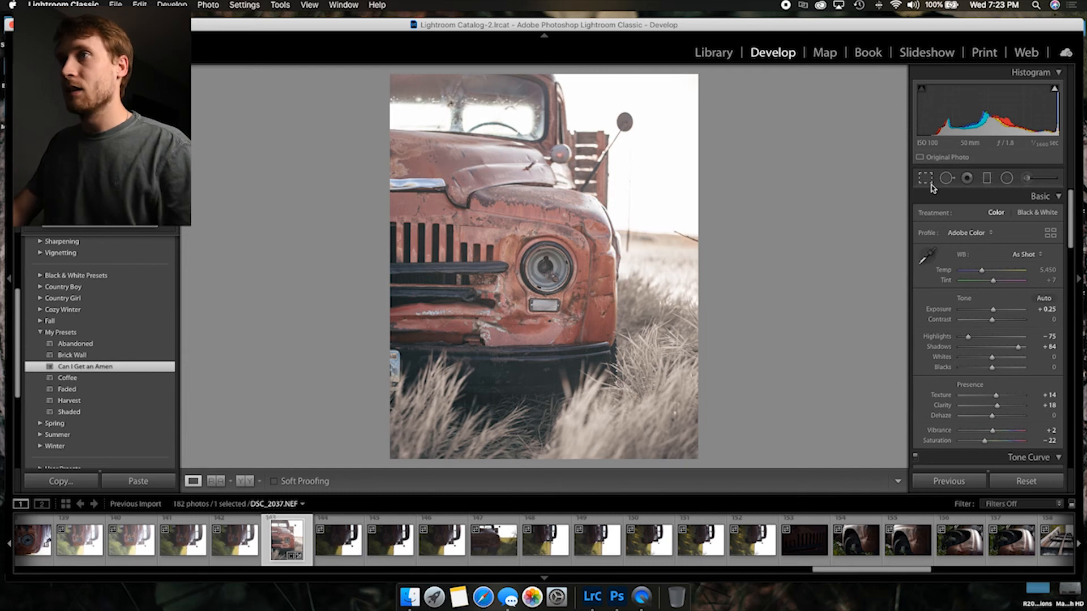
click(926, 179)
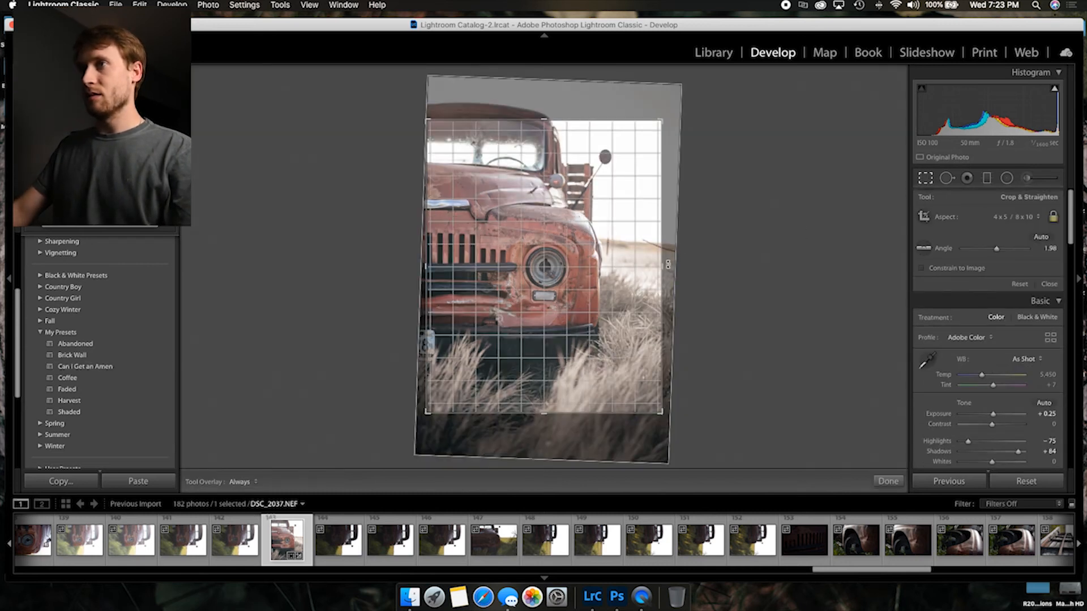
drag(668, 263, 668, 264)
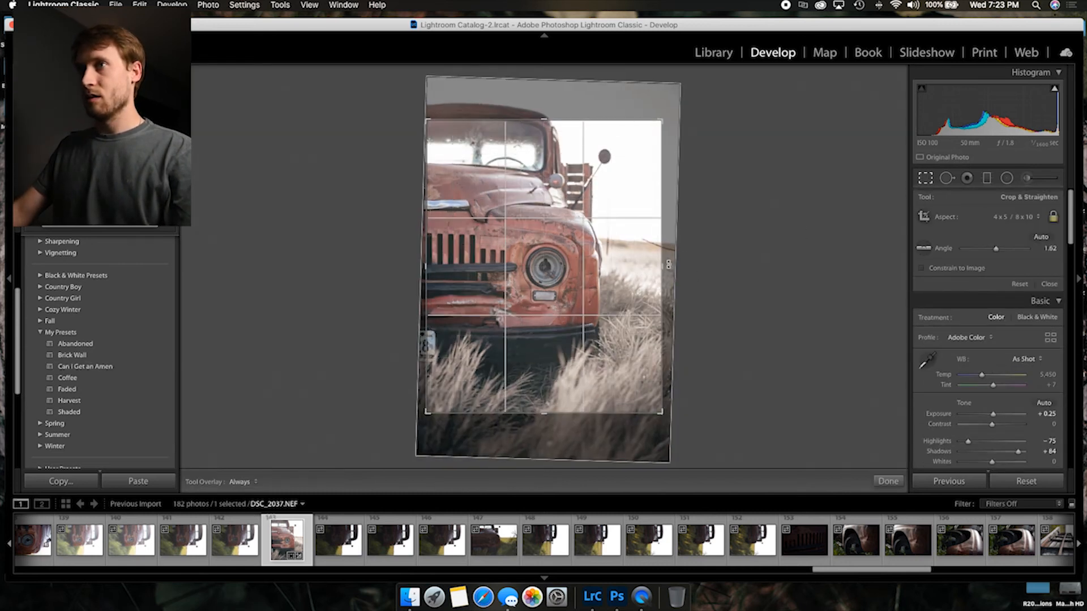
click(887, 482)
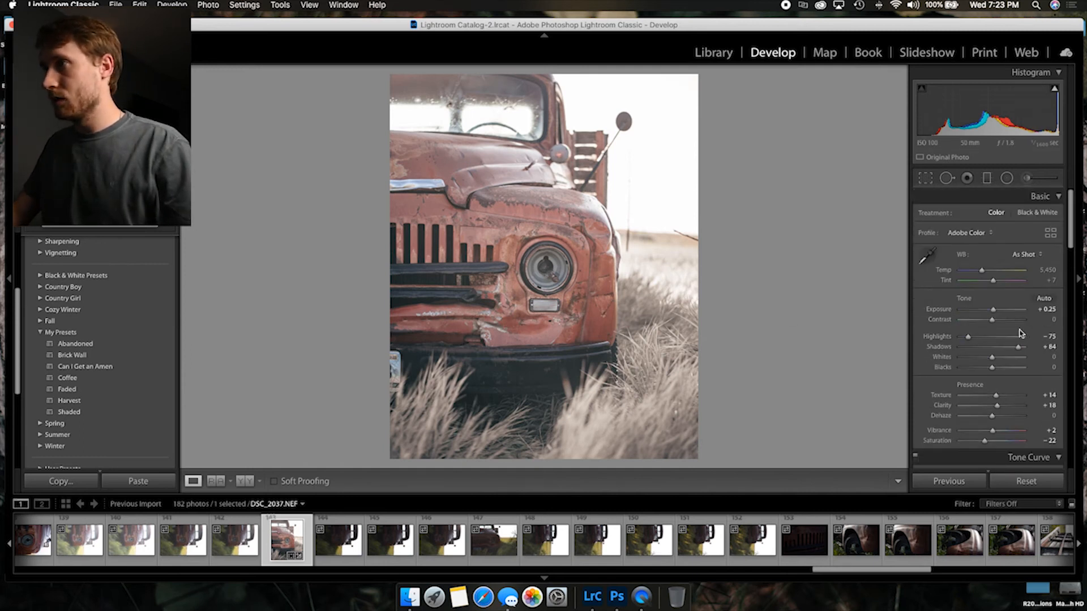
Adjust the photo's greens in HSL/Color to Hue +83 and Saturation −61.
scroll(986, 347, down, 10)
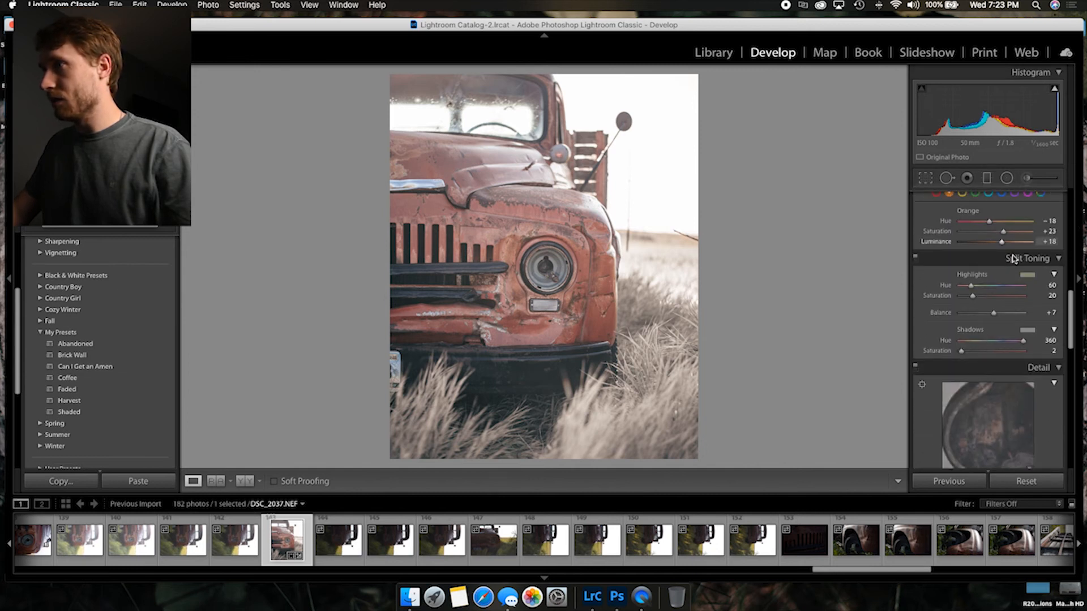
scroll(990, 249, up, 2)
click(975, 243)
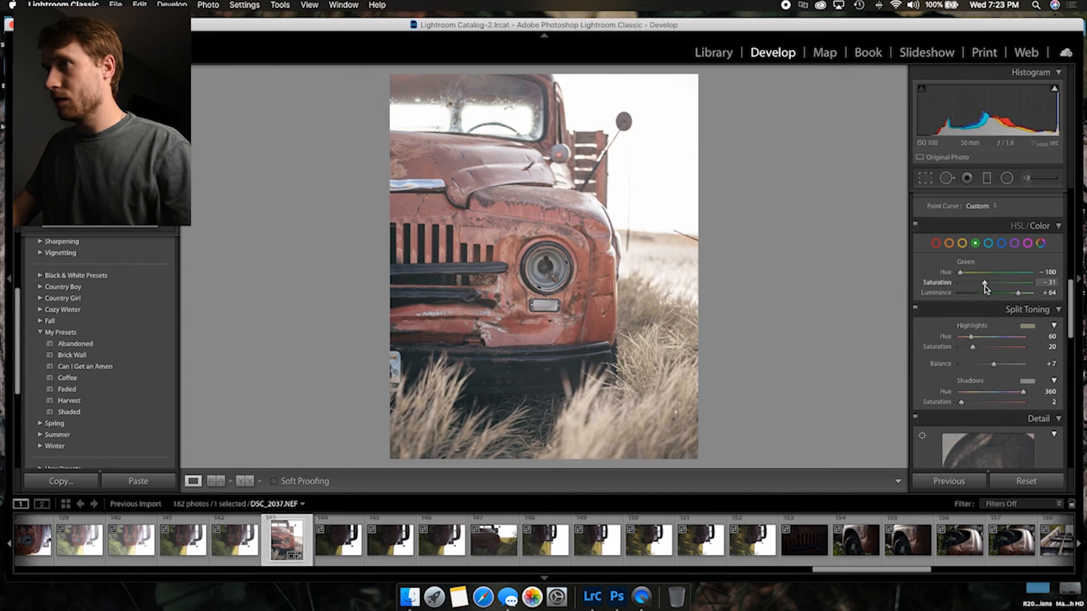
drag(1029, 296, 1032, 297)
drag(961, 275, 985, 278)
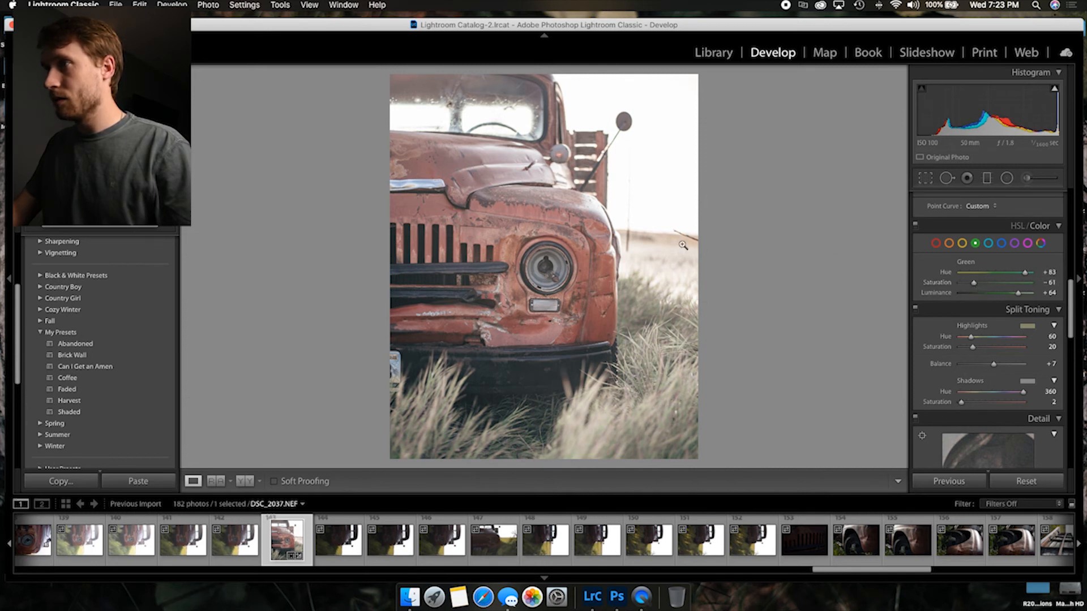
Set the reds to Hue −29, Saturation +63 and Luminance +17, and the oranges to Hue −8, Saturation +37 and Luminance +85.
click(936, 243)
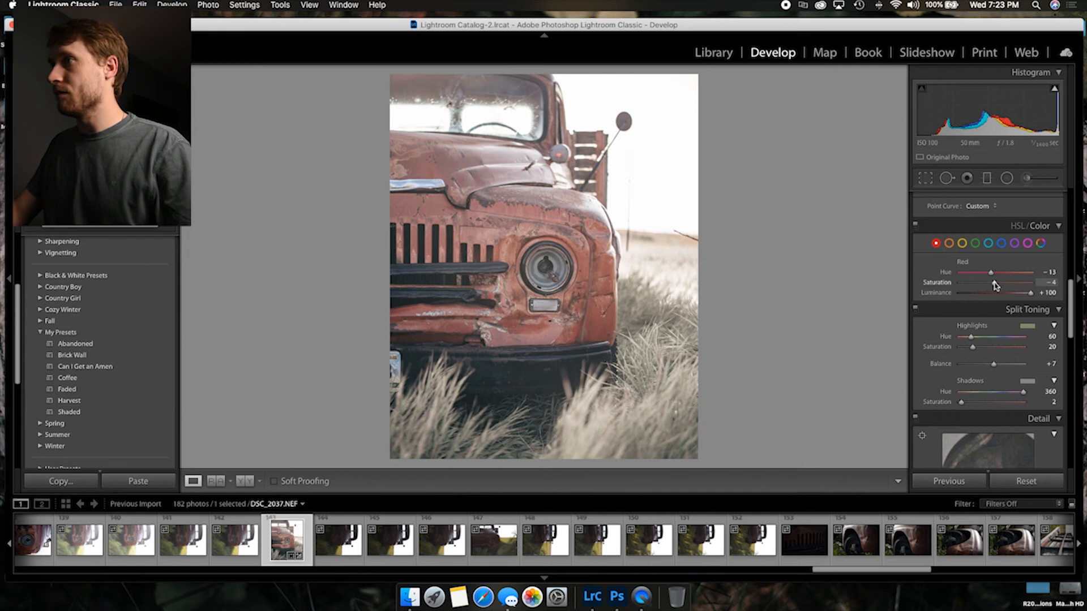
drag(1016, 289, 1001, 298)
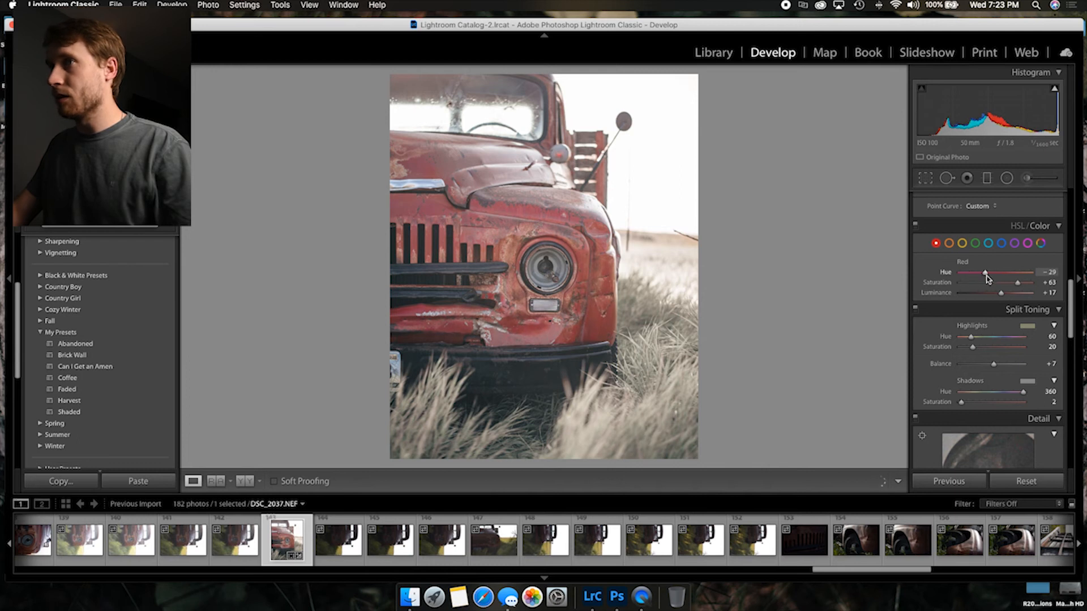
click(949, 244)
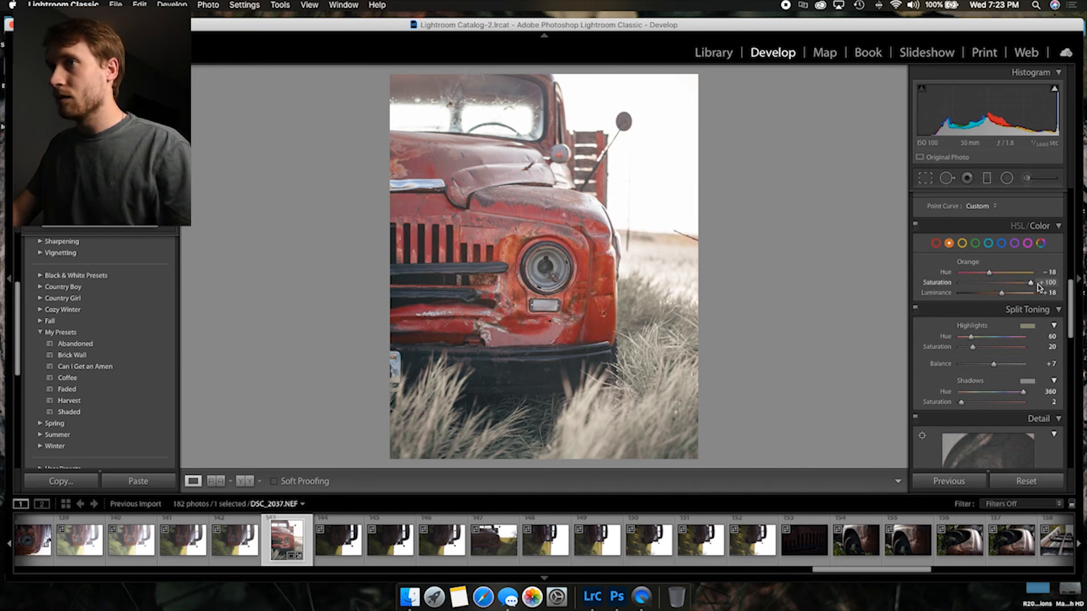
drag(1032, 287, 988, 284)
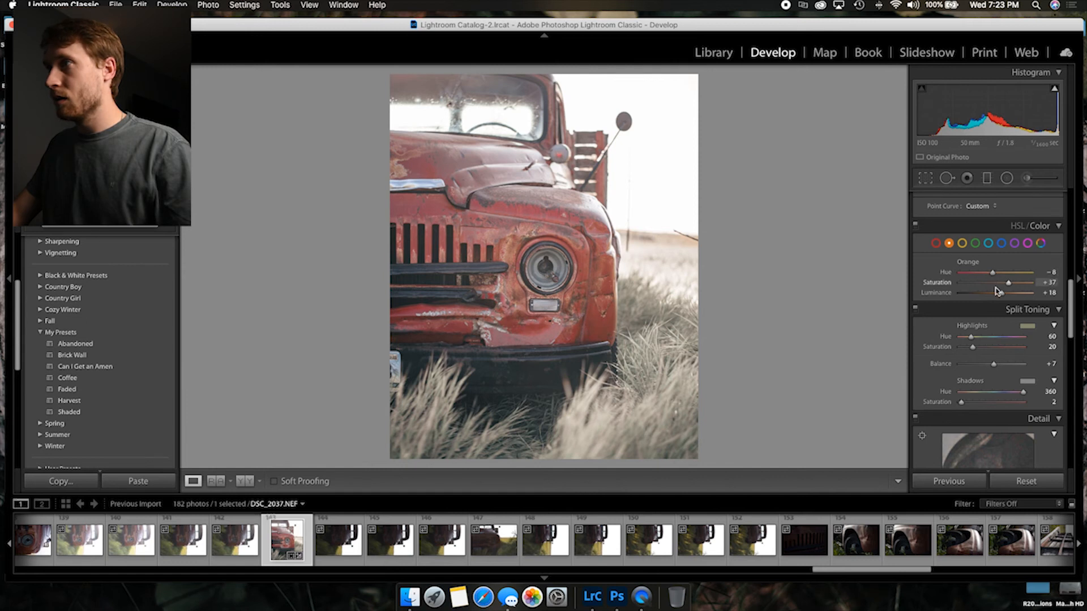
drag(1002, 293, 1029, 308)
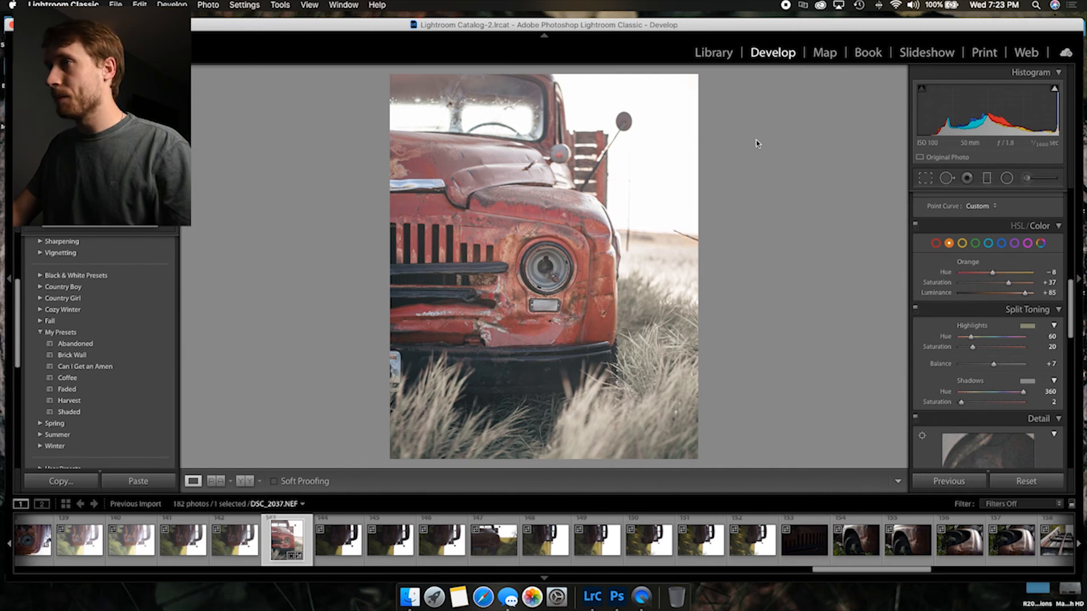
Add a slightly tilted graduated filter from the sky down to the headlight and set its Exposure to −0.62.
click(986, 179)
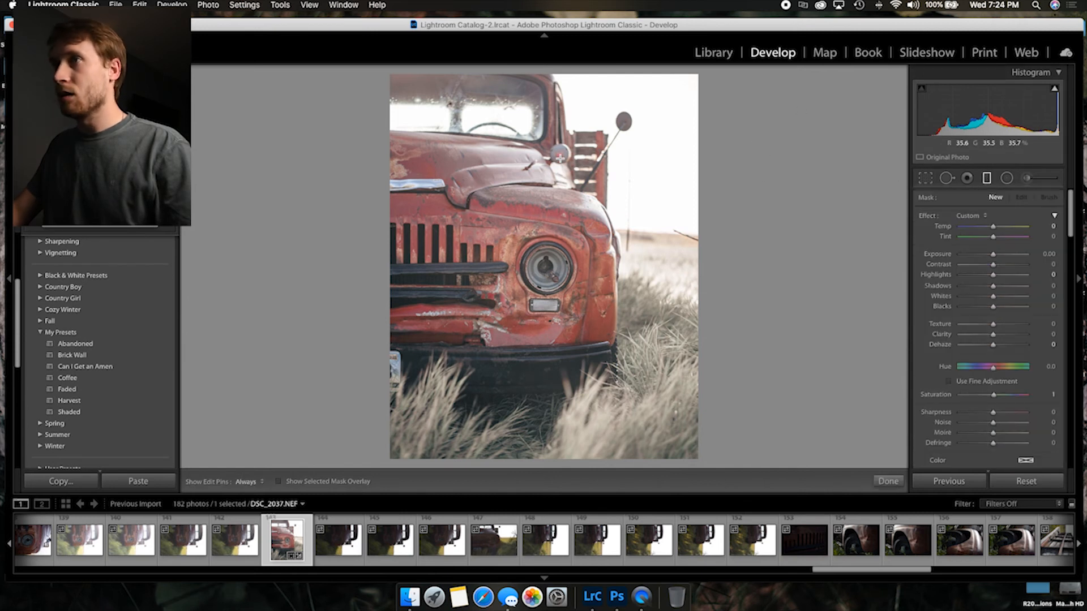
drag(559, 105, 541, 257)
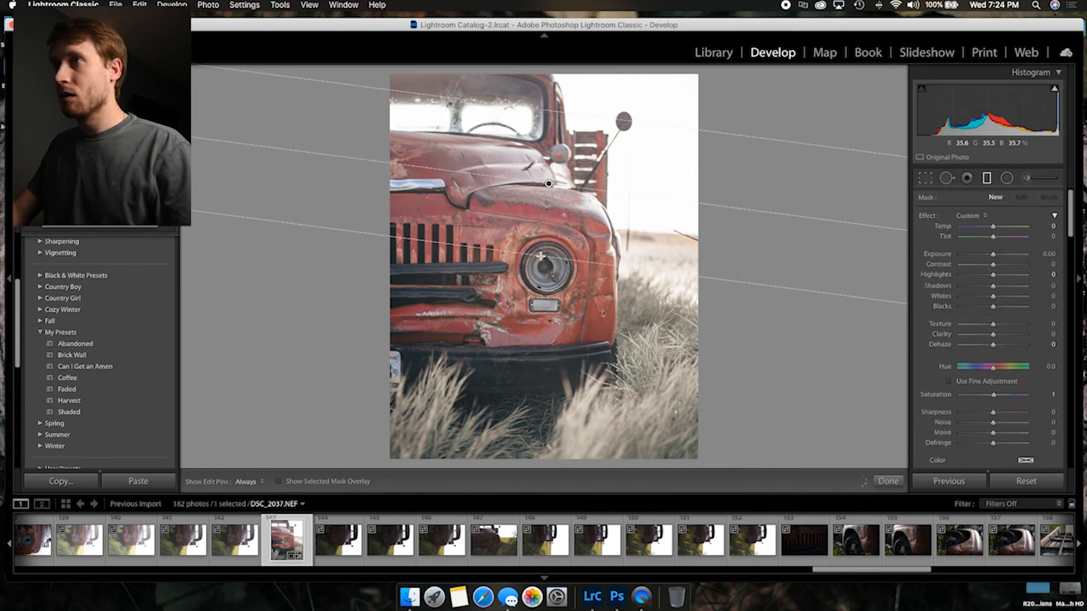
drag(566, 120, 569, 56)
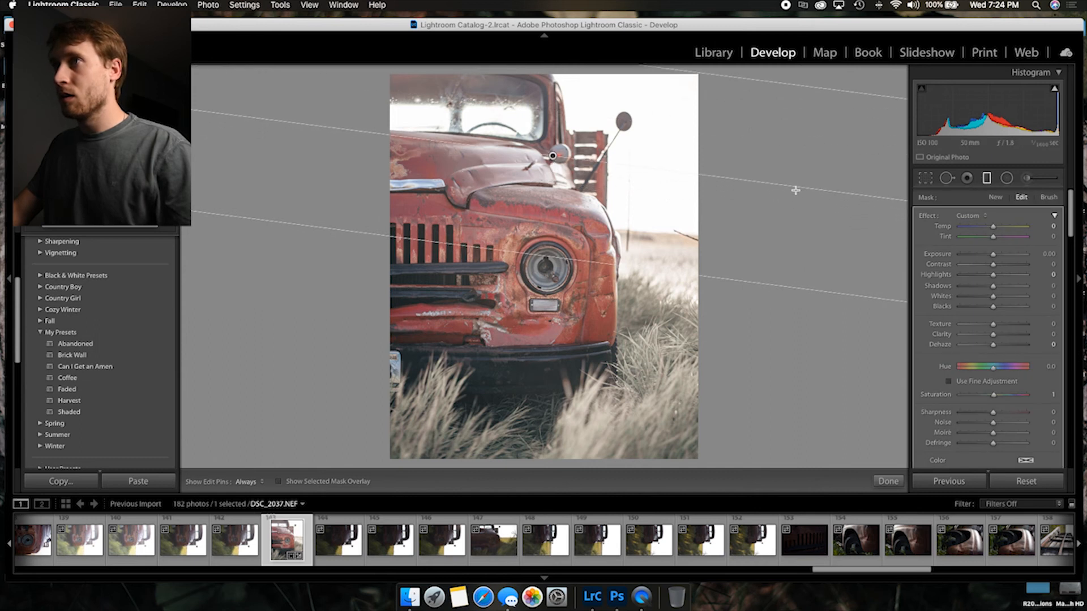
drag(993, 258, 988, 257)
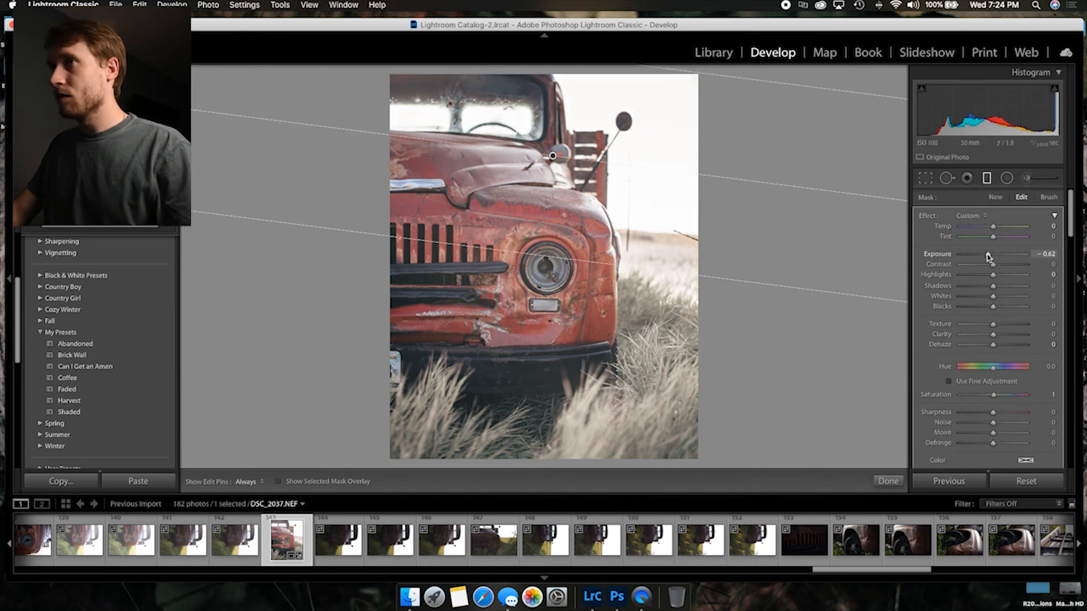
click(888, 481)
Compare the edited truck front with its unedited version.
key(backslash)
key(backslash)
key(backslash)
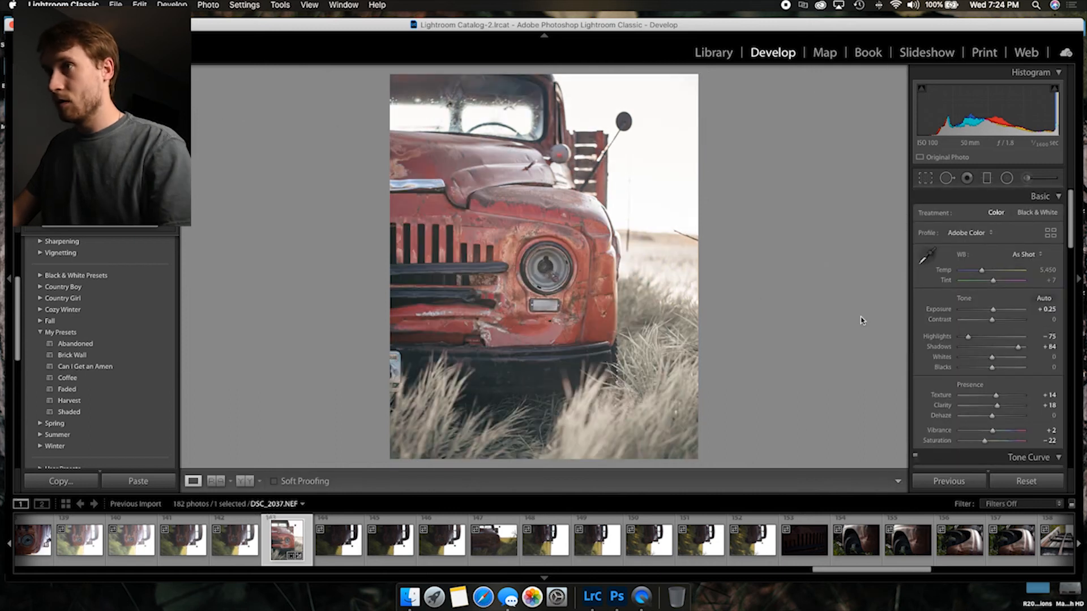
key(backslash)
key(backslash)
key(backslash)
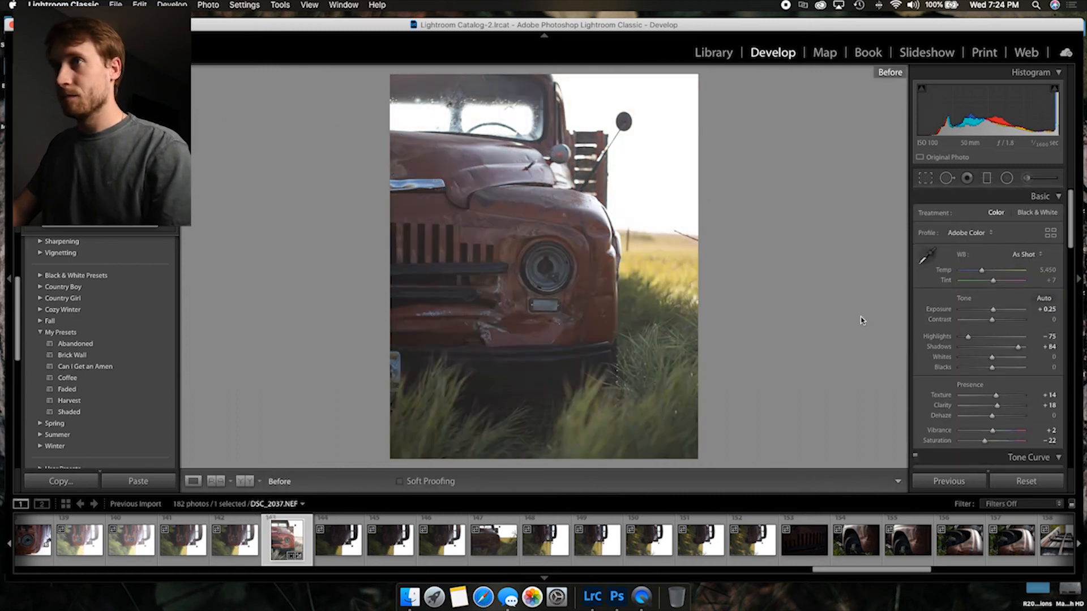
Add a radial filter fitted over the headlight, invert it, and set its Exposure to 0.34 and Contrast to 17.
click(1008, 178)
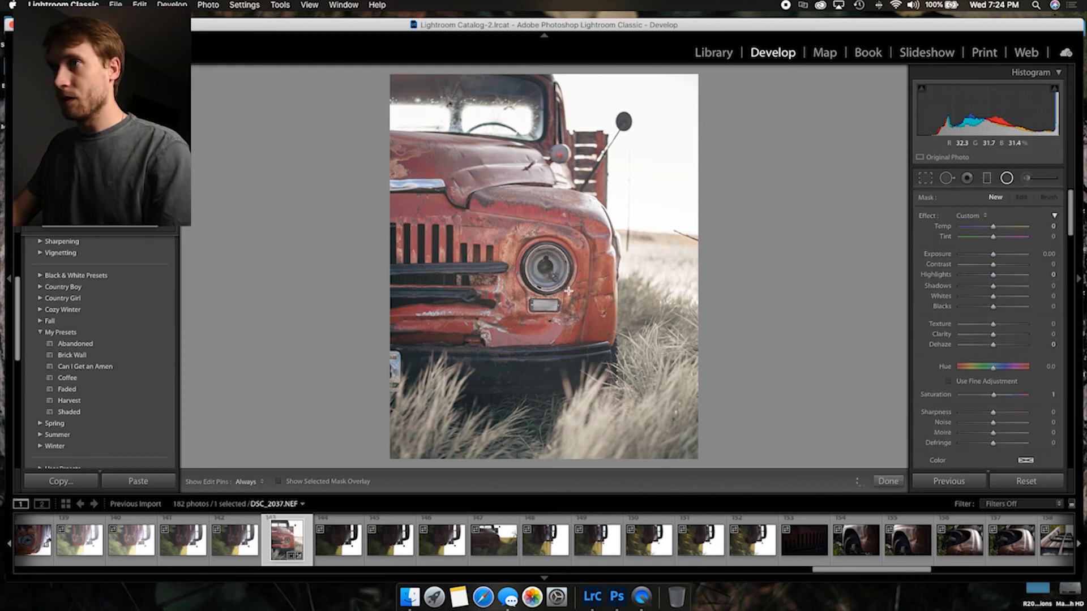
drag(546, 268, 569, 291)
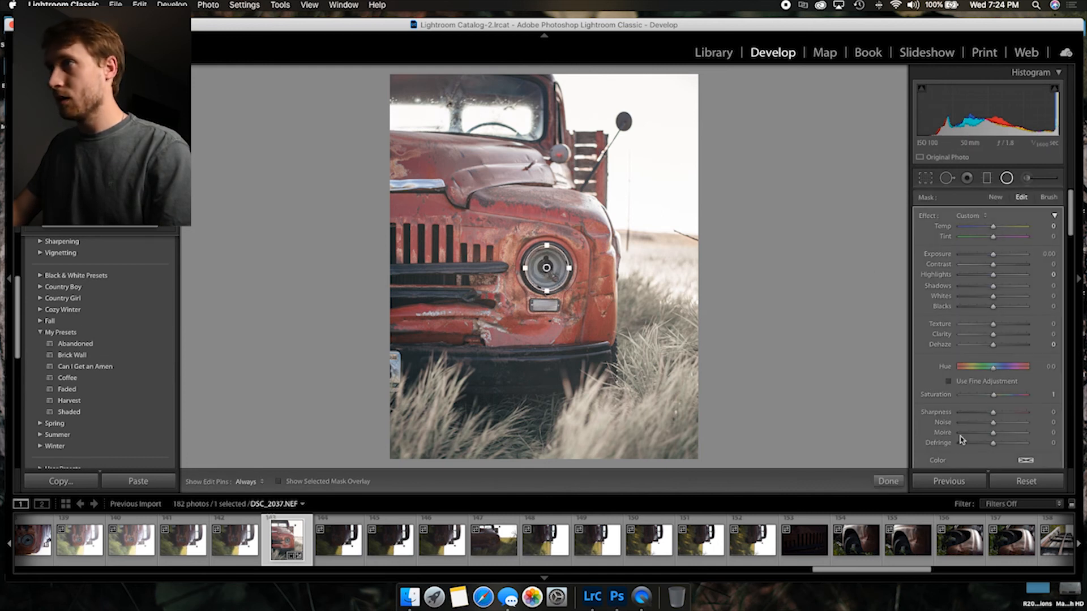
scroll(963, 441, down, 3)
click(950, 443)
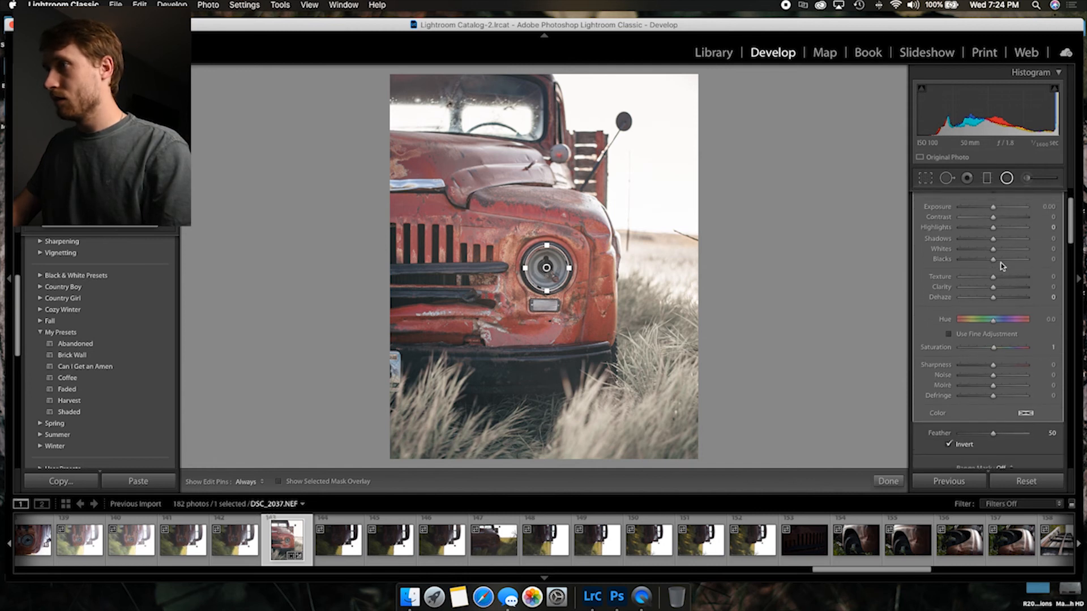
drag(993, 208, 996, 210)
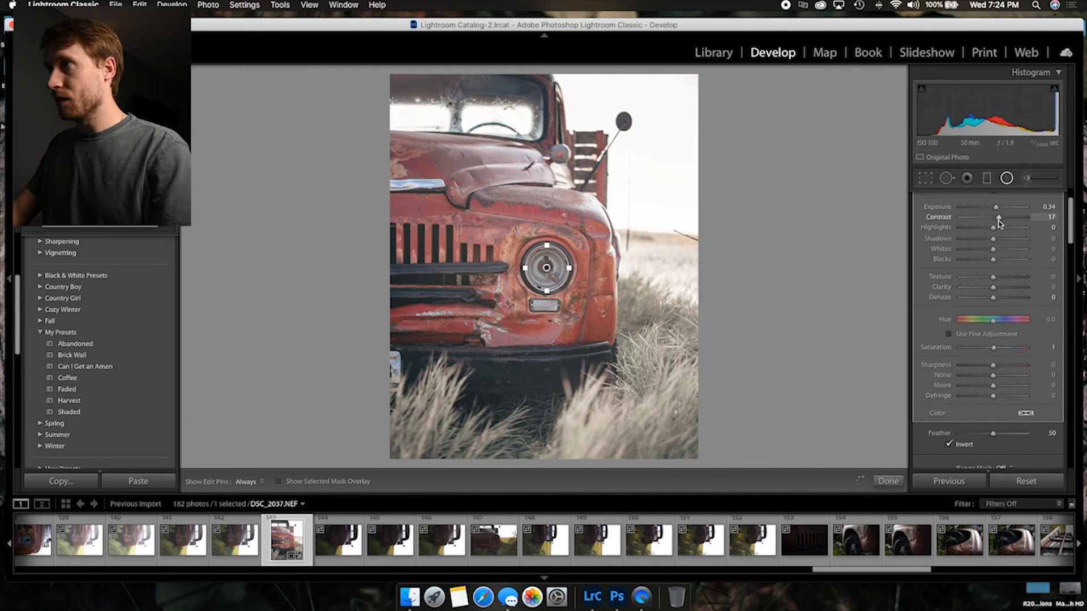
click(888, 481)
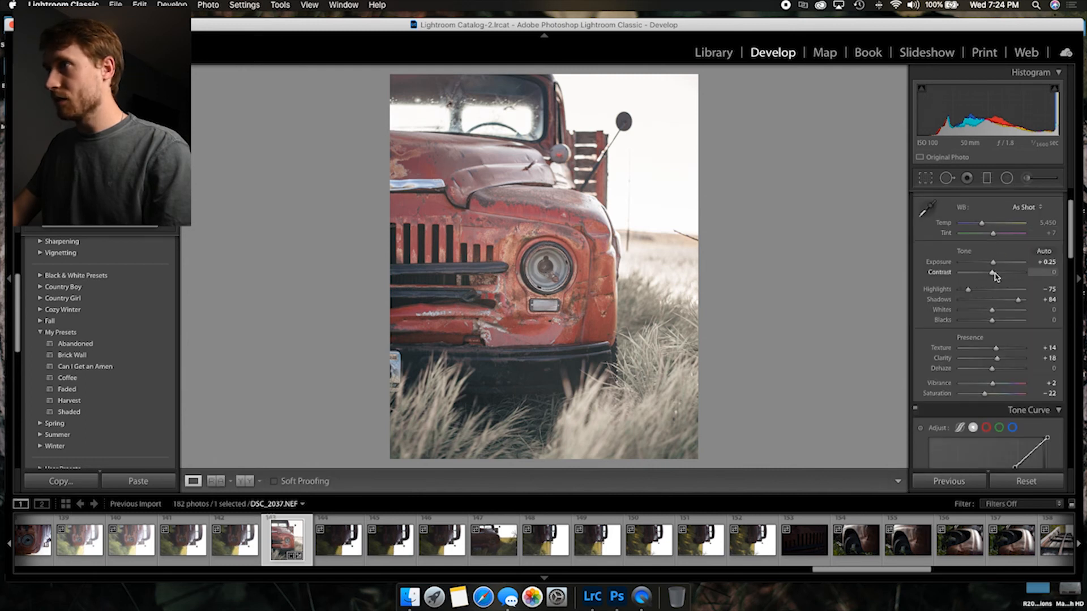
Set the whole photo's Contrast to +6, Dehaze to +7, Vibrance to 0 and Texture to +18.
mouse_move(997, 277)
mouse_down()
mouse_move(1008, 278)
mouse_move(997, 279)
mouse_up()
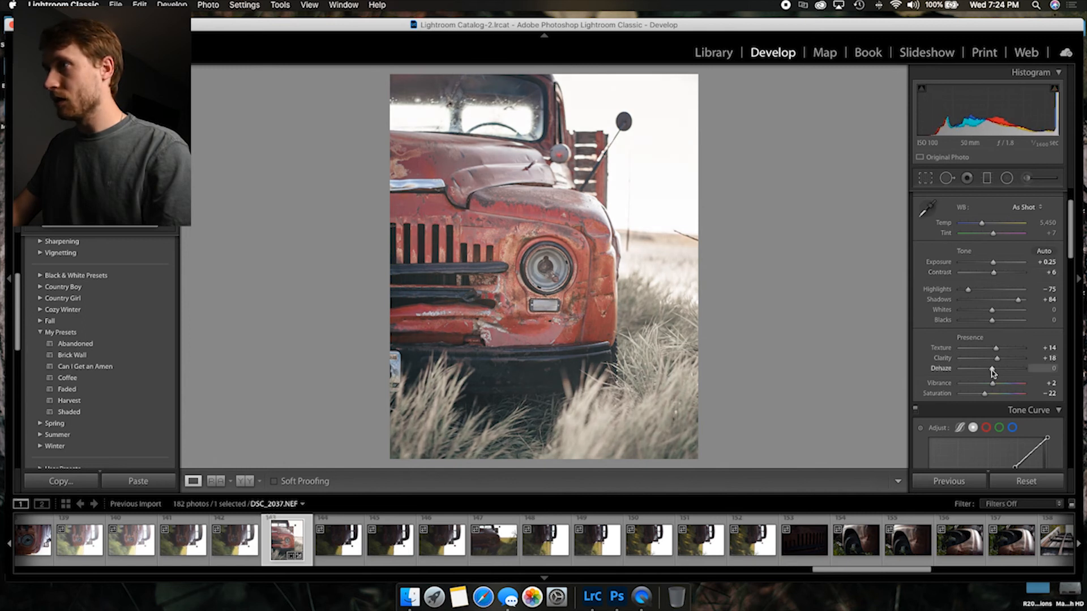
drag(995, 369, 994, 375)
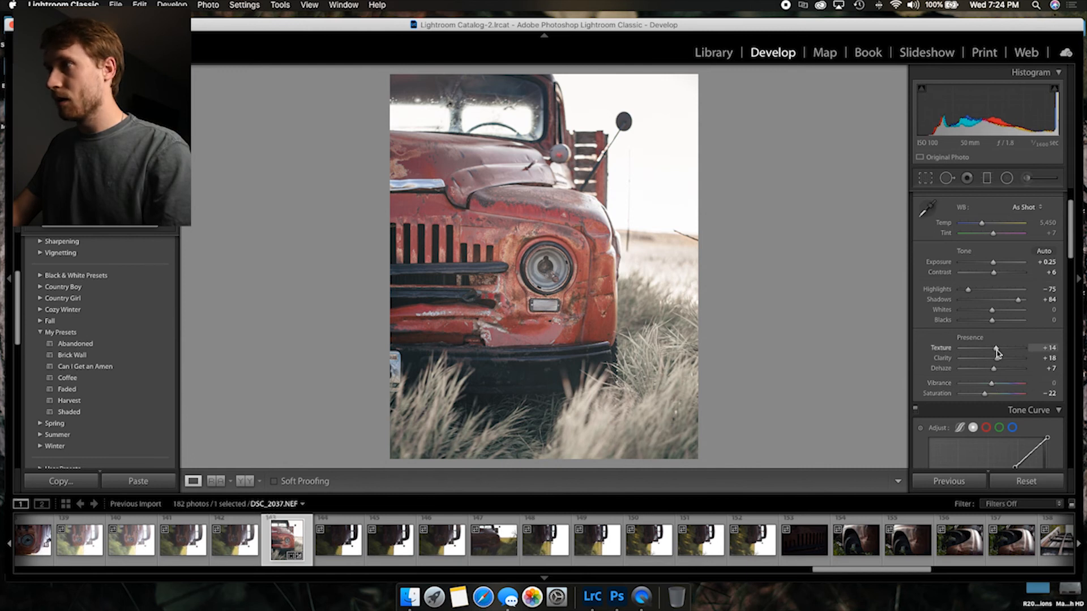
drag(998, 353, 999, 354)
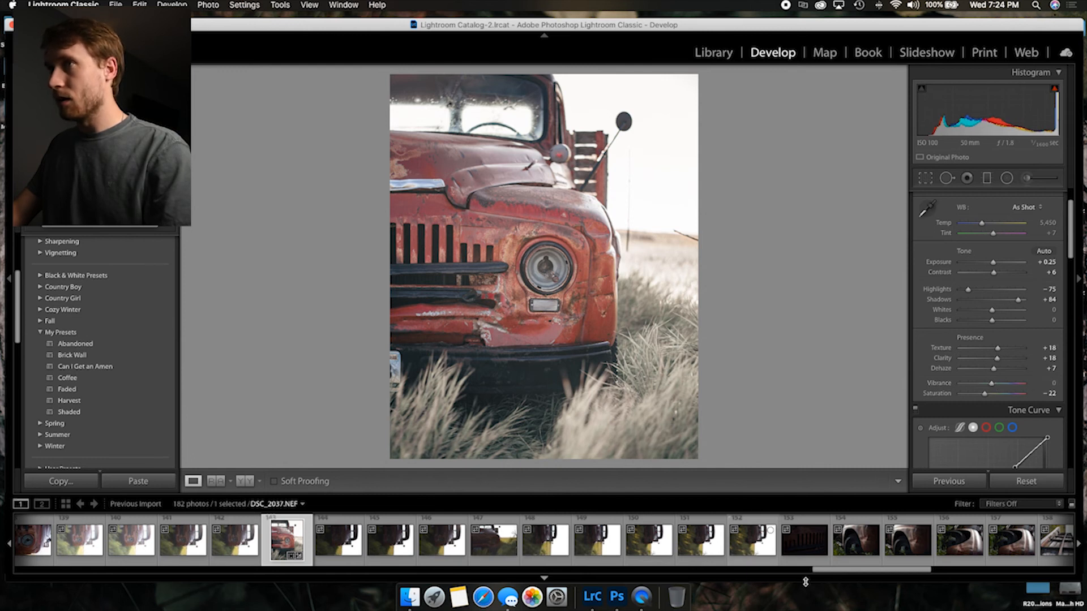
Check the finished edit of DSC_2037 against the original with the before/after view.
key(backslash)
key(backslash)
key(backslash)
key(backslash)
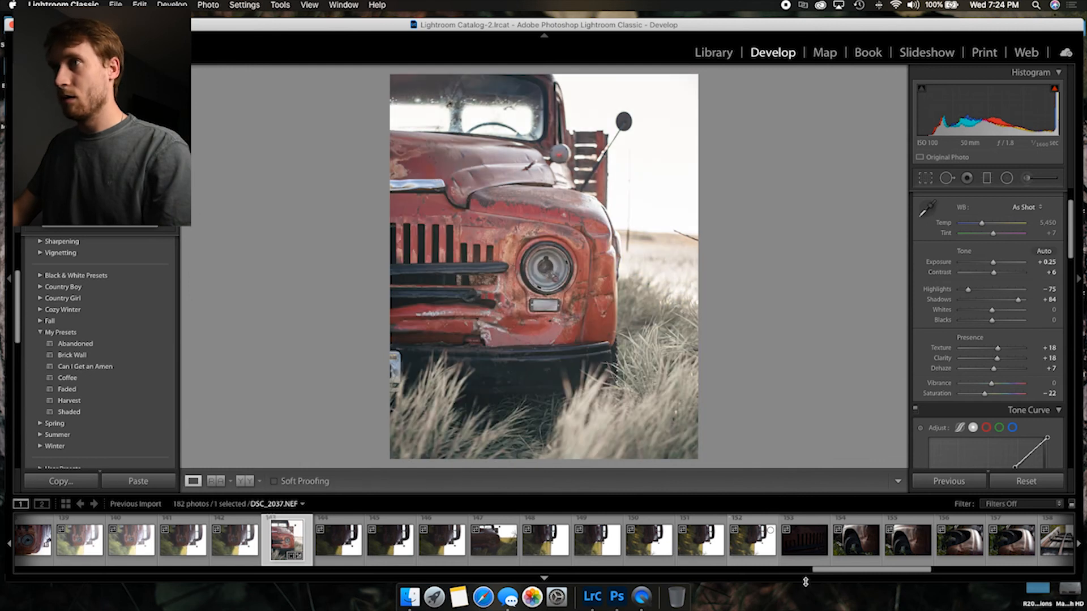